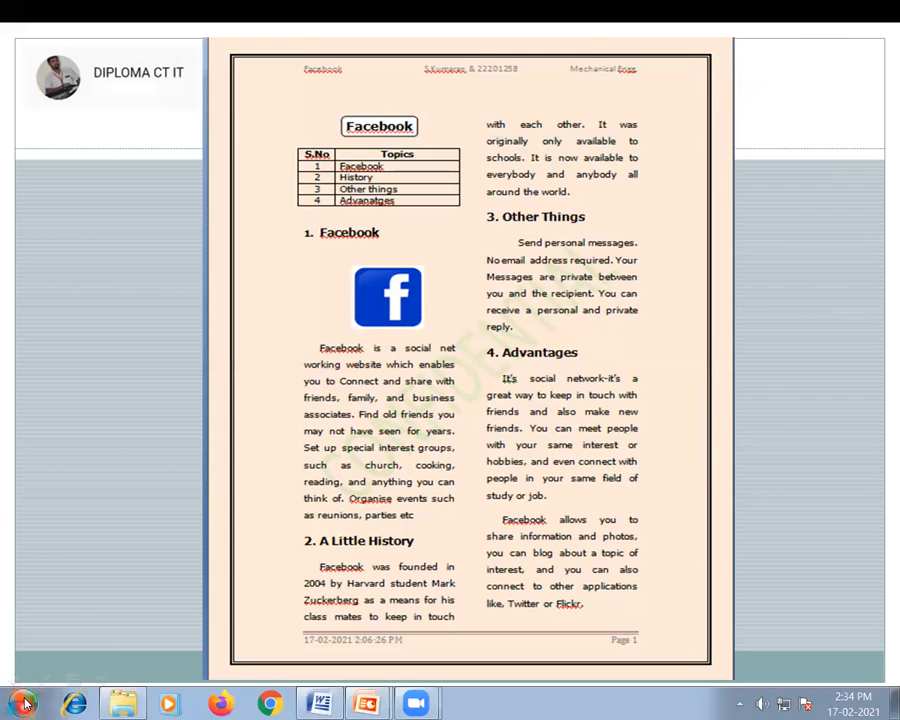
- Look up the Microsoft Office programs in the list of installed programs
{"action": "left_click", "coordinate": [20, 706]}
{"action": "mouse_move", "coordinate": [86, 440]}
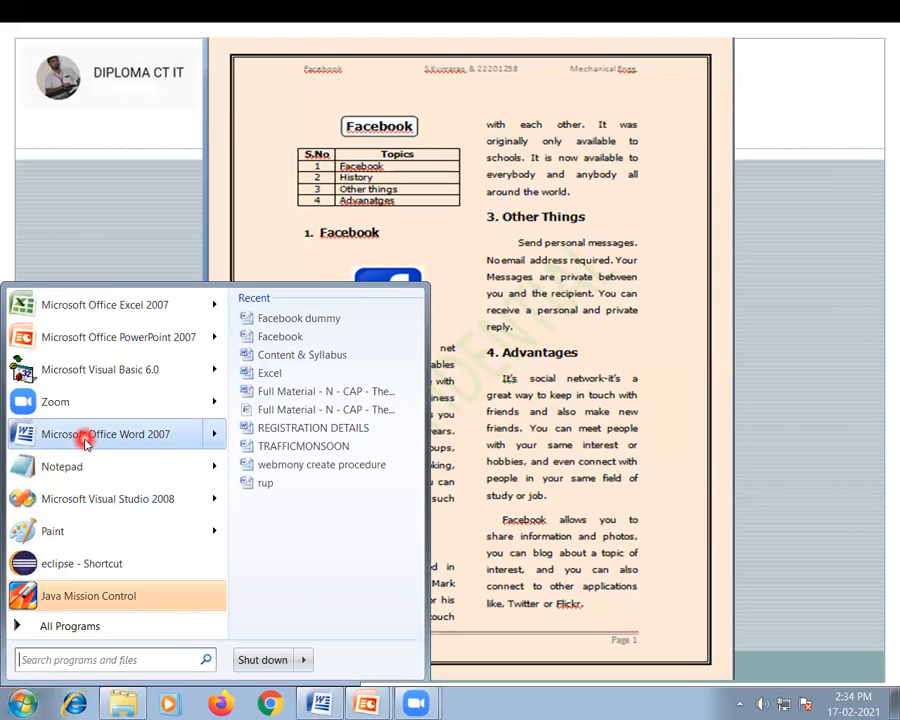
{"action": "left_click", "coordinate": [86, 630]}
{"action": "left_click_drag", "start_coordinate": [220, 392], "coordinate": [202, 500]}
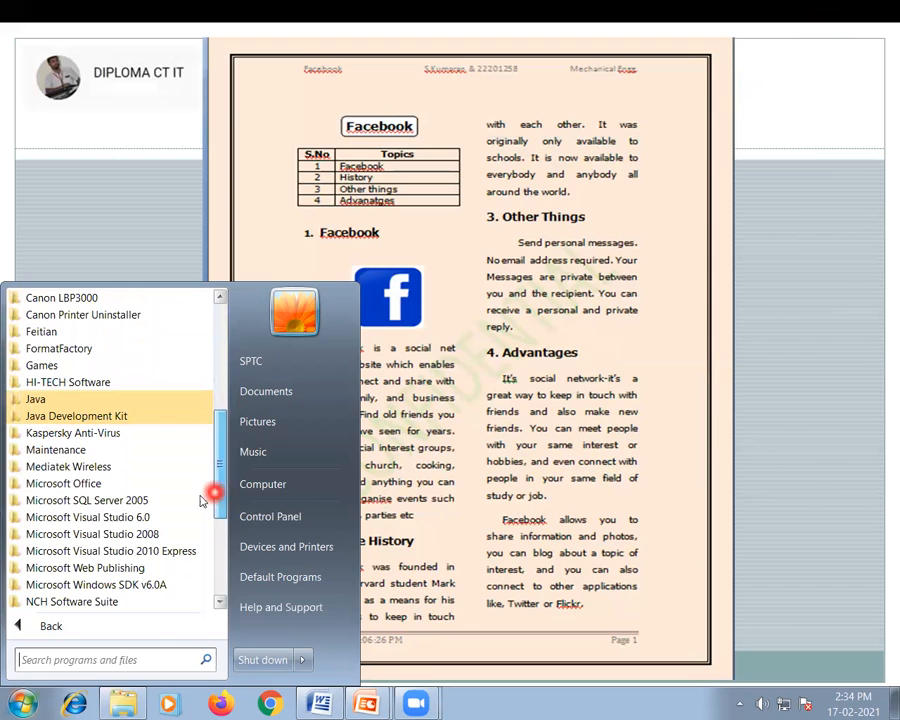
{"action": "left_click", "coordinate": [62, 483]}
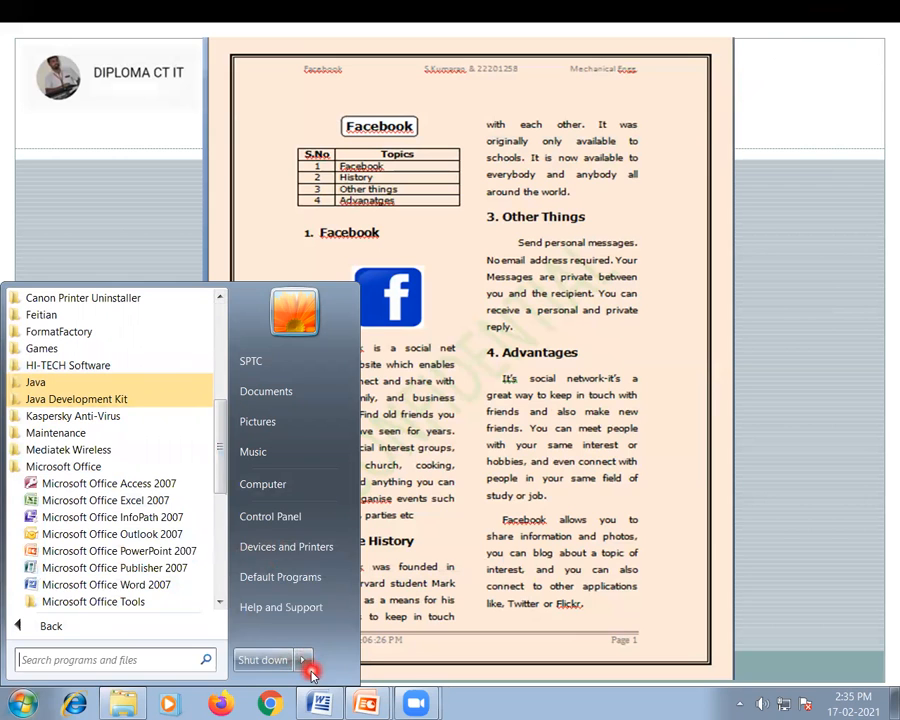
- Switch to the Facebook dummy document in Microsoft Word and set all four page margins to 1.5 inches for the whole document
{"action": "key", "text": "alt+Tab"}
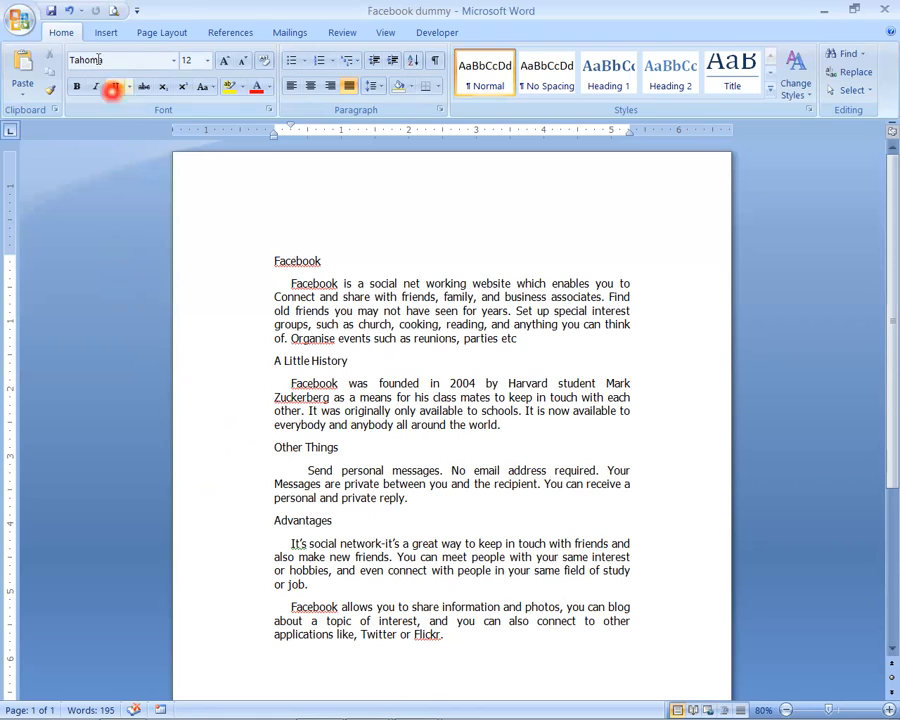
{"action": "left_click", "coordinate": [163, 34]}
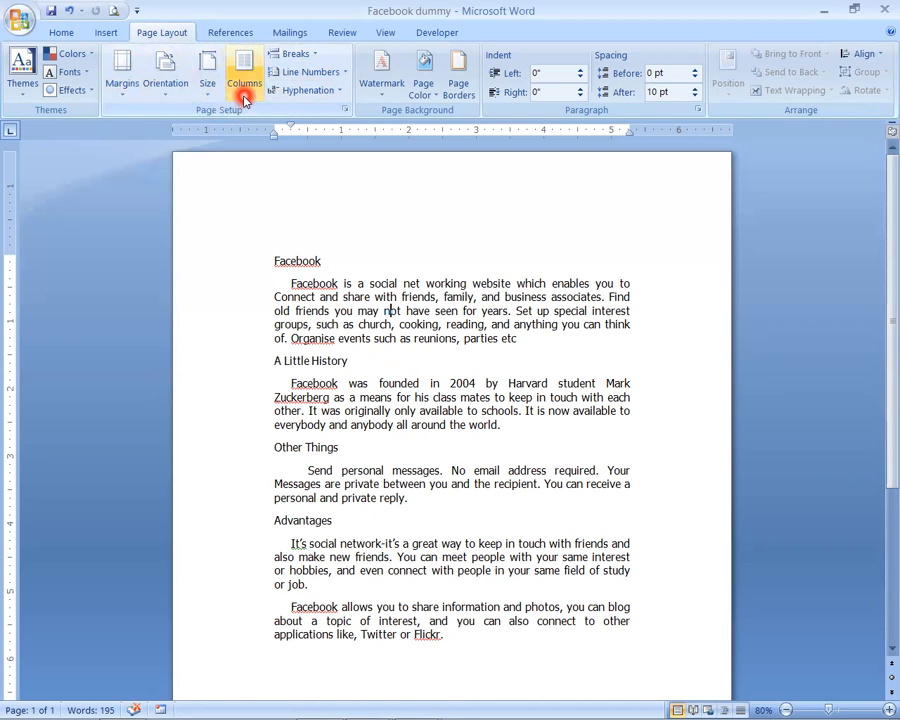
{"action": "left_click", "coordinate": [120, 86]}
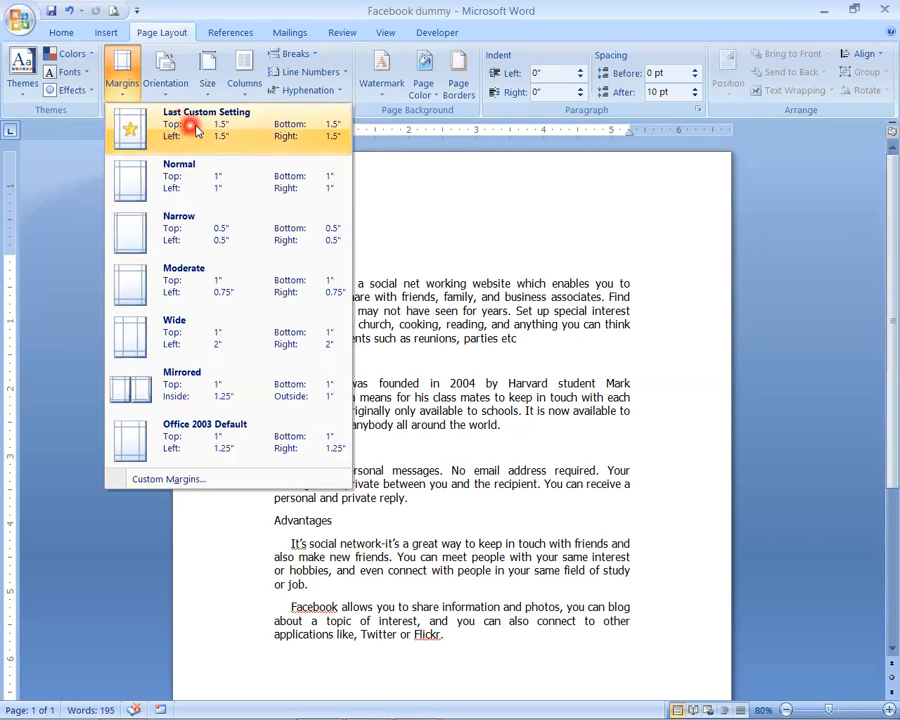
{"action": "left_click", "coordinate": [172, 480]}
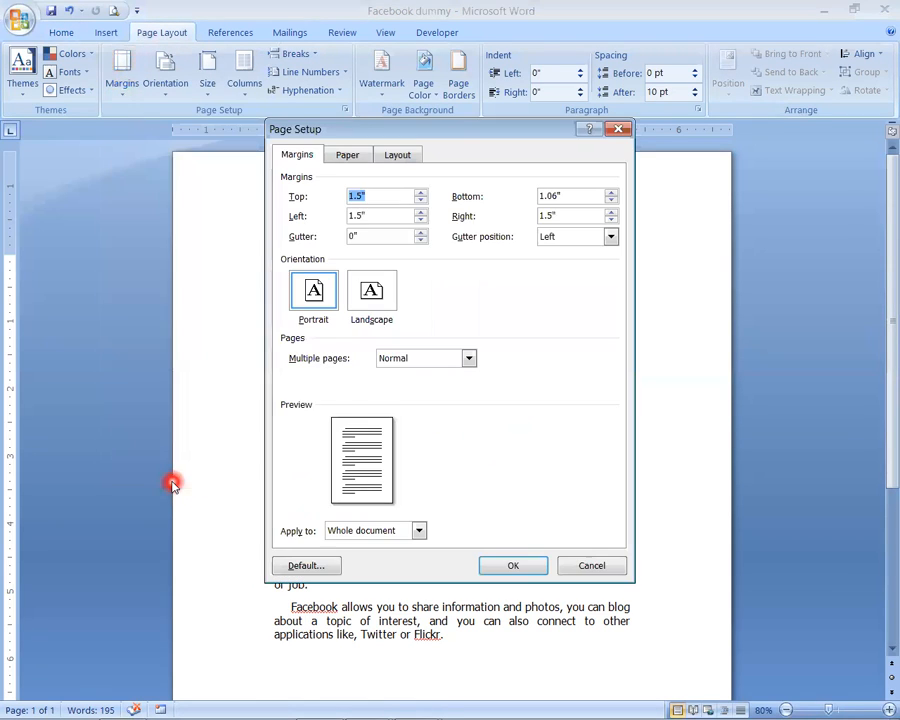
{"action": "type", "text": "1.5"}
{"action": "key", "text": "Tab"}
{"action": "type", "text": "1.5"}
{"action": "key", "text": "Tab"}
{"action": "type", "text": "1.5"}
{"action": "key", "text": "Tab"}
{"action": "type", "text": "1."}
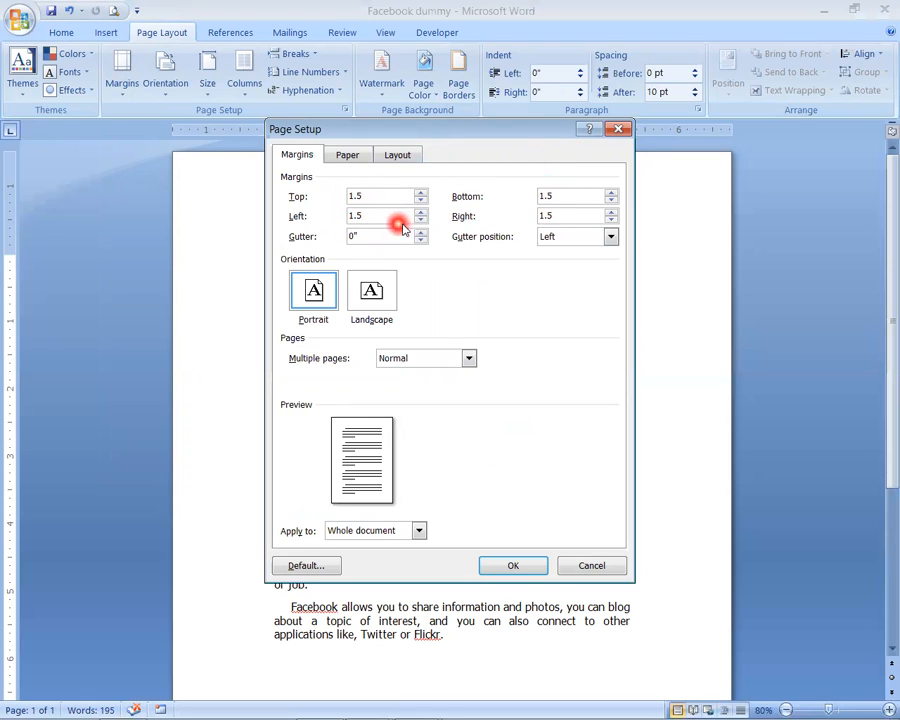
{"action": "left_click", "coordinate": [516, 565]}
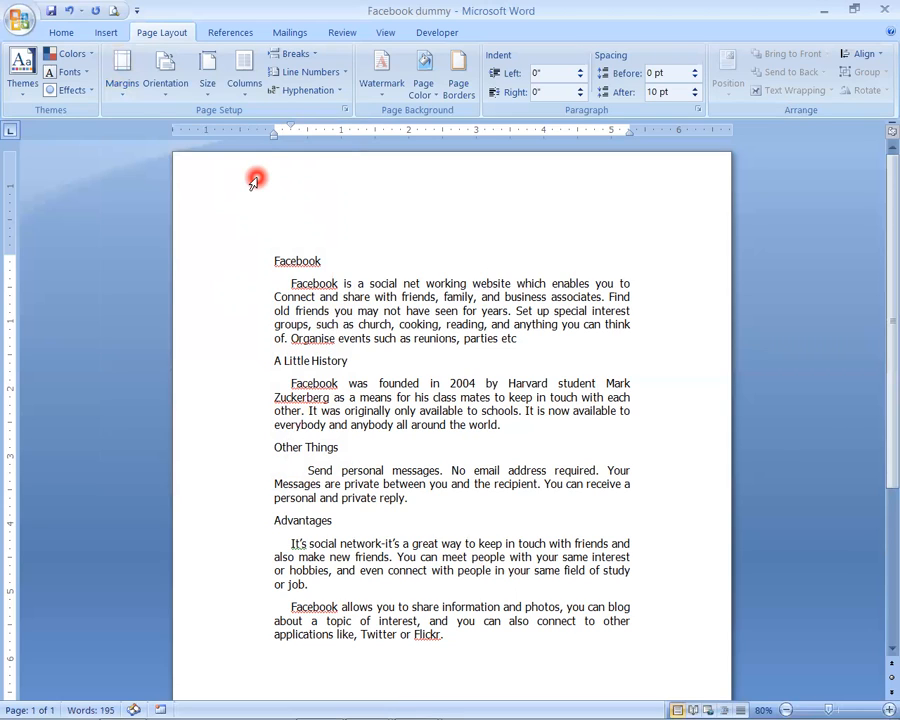
- Set the page orientation to Portrait and the paper size to A4
{"action": "left_click", "coordinate": [168, 88]}
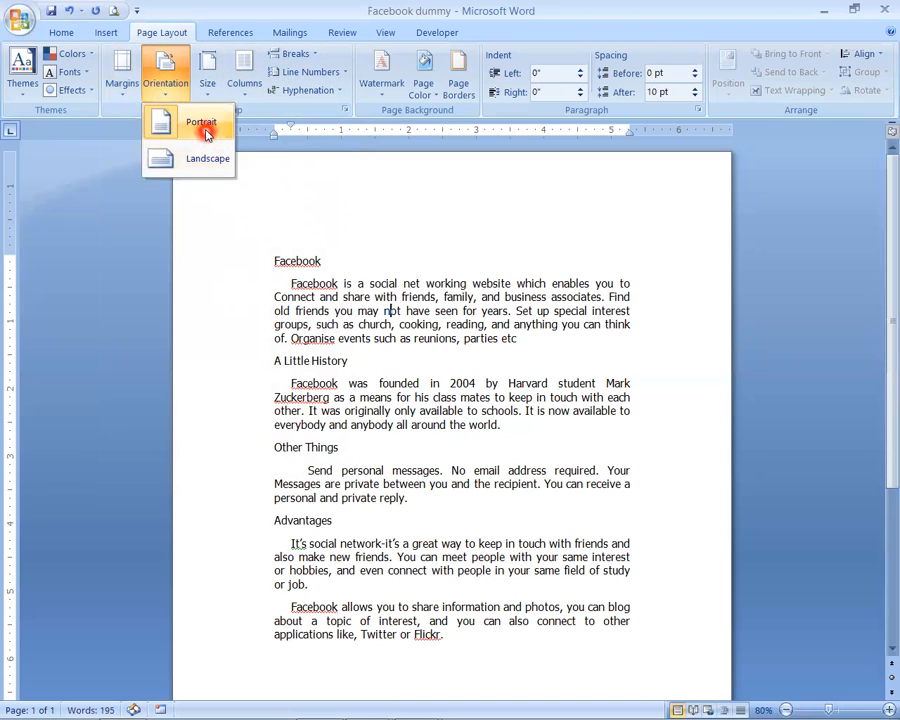
{"action": "left_click", "coordinate": [202, 126]}
{"action": "left_click", "coordinate": [208, 88]}
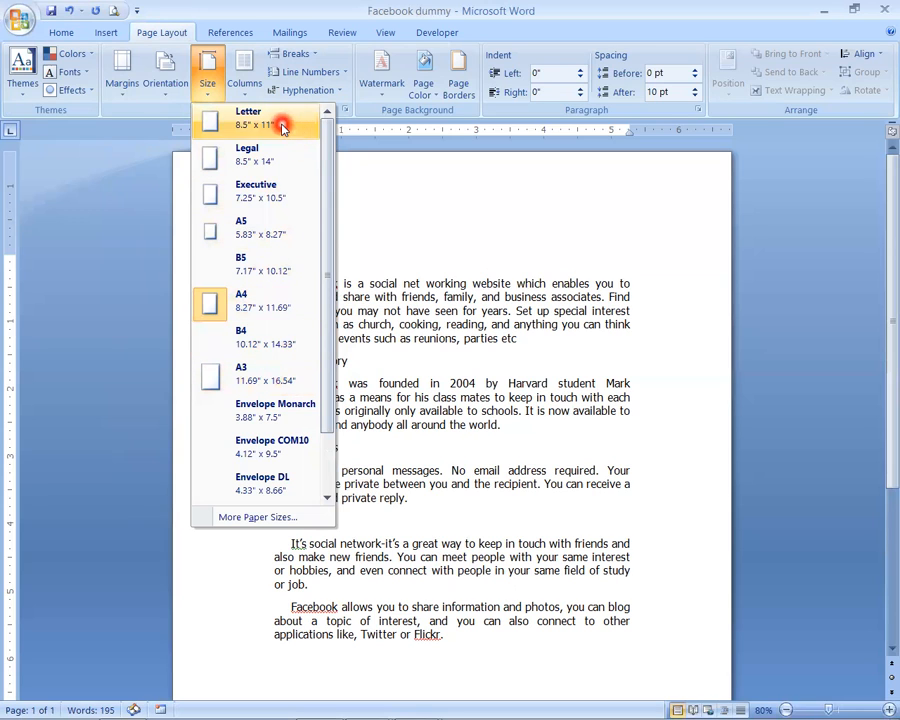
{"action": "left_click", "coordinate": [249, 311]}
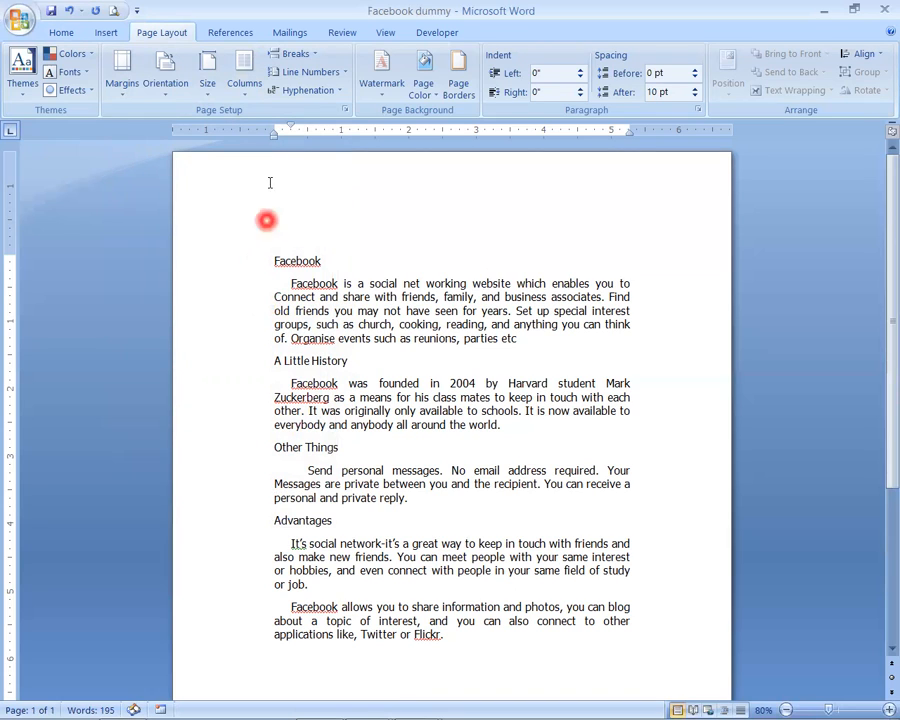
- Lay out the document text in two columns and check the result down the page
{"action": "left_click", "coordinate": [245, 82]}
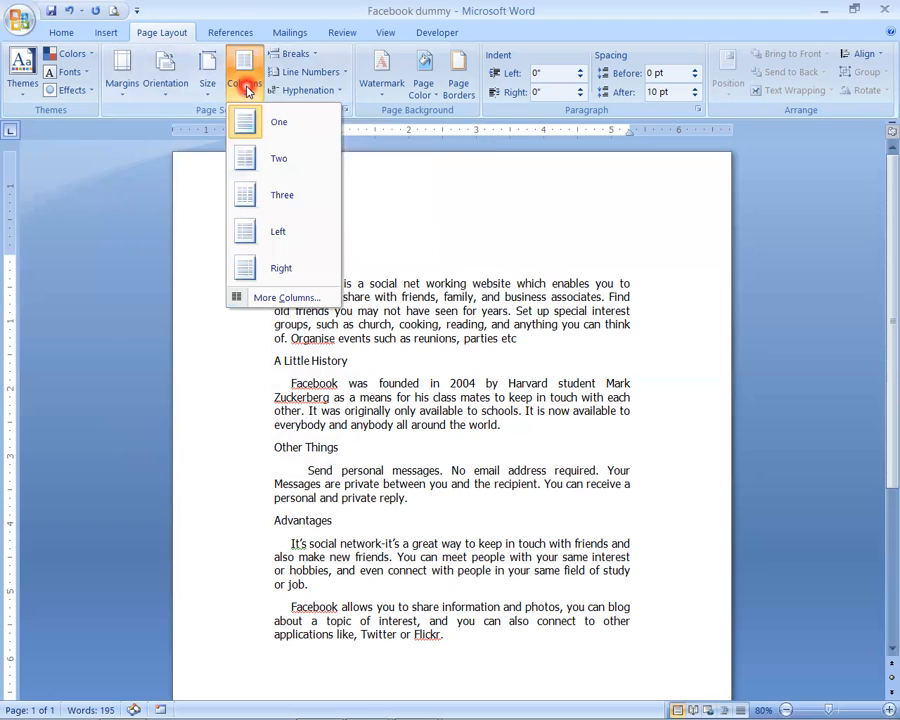
{"action": "left_click", "coordinate": [490, 434]}
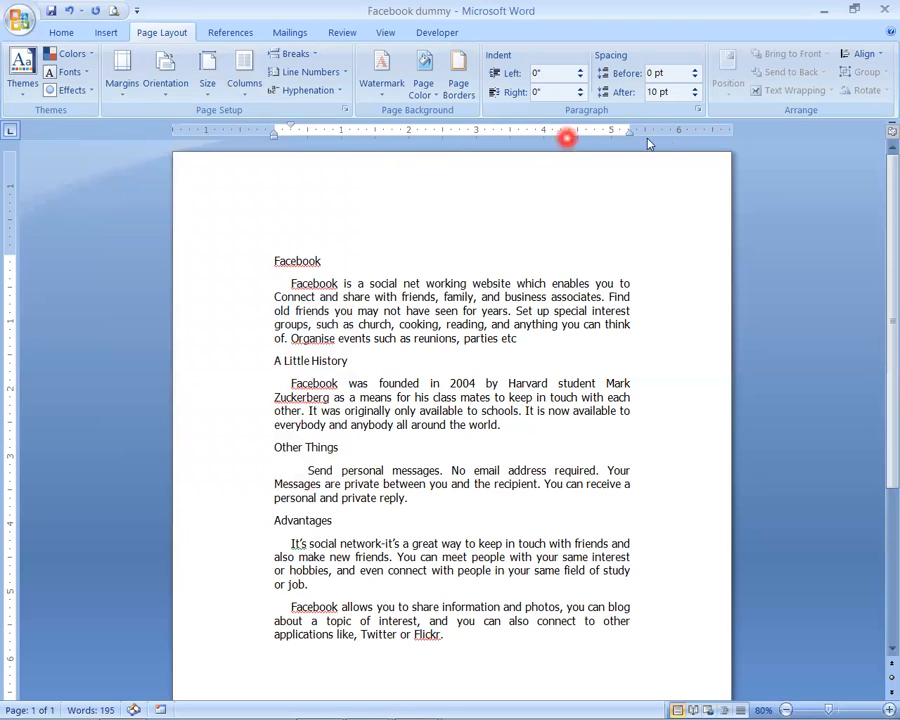
{"action": "left_click", "coordinate": [243, 85]}
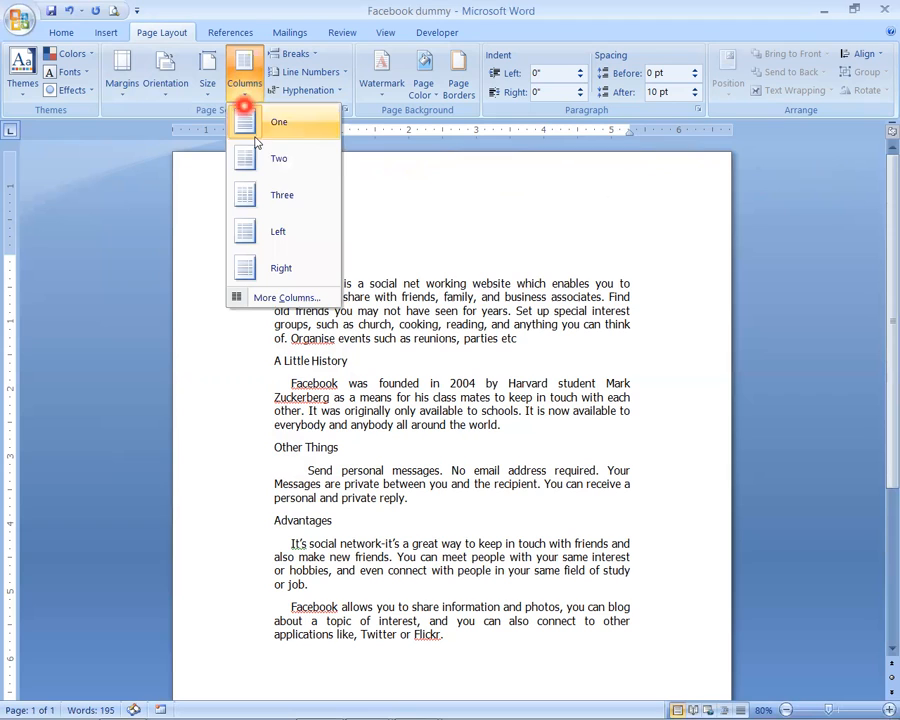
{"action": "left_click", "coordinate": [283, 160]}
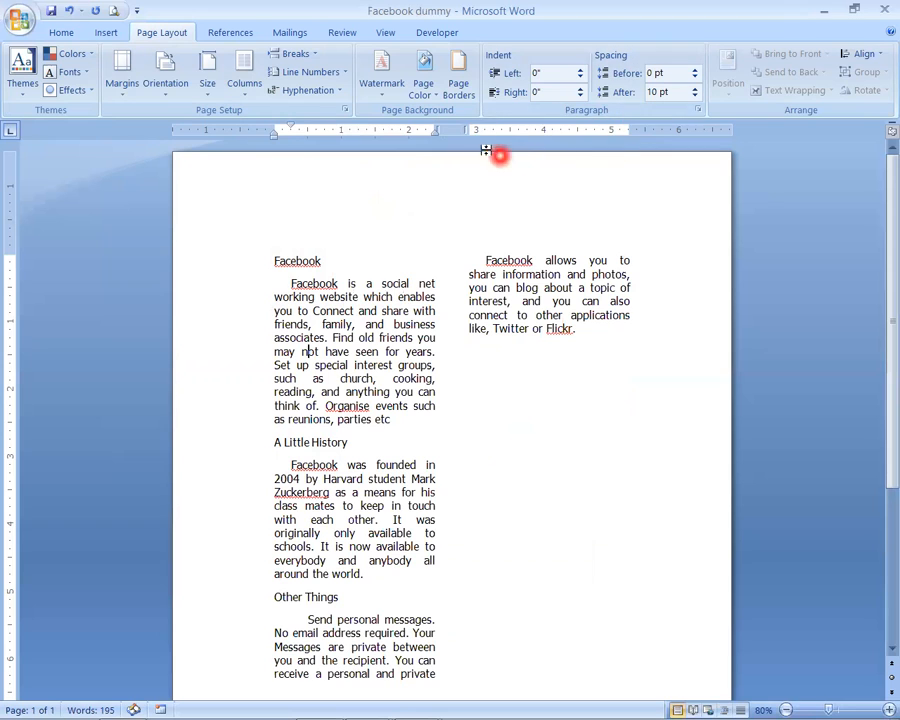
{"action": "scroll", "coordinate": [432, 470], "scroll_direction": "down", "scroll_amount": 5}
{"action": "scroll", "coordinate": [436, 493], "scroll_direction": "up", "scroll_amount": 5}
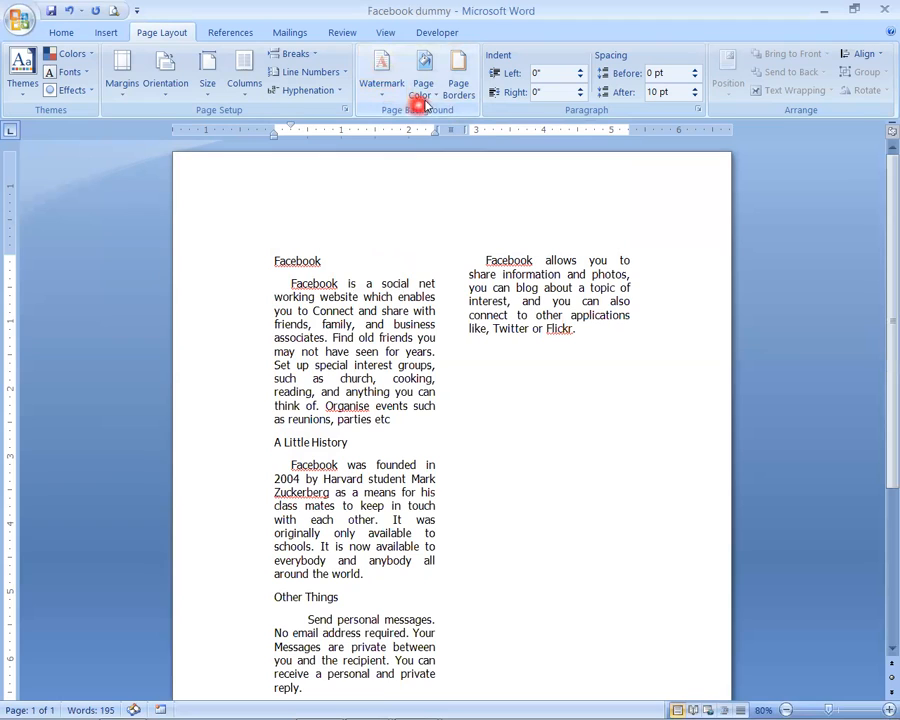
- Add a box page border in a 3 pt thick-and-thin double line style to the whole document
{"action": "left_click", "coordinate": [459, 90]}
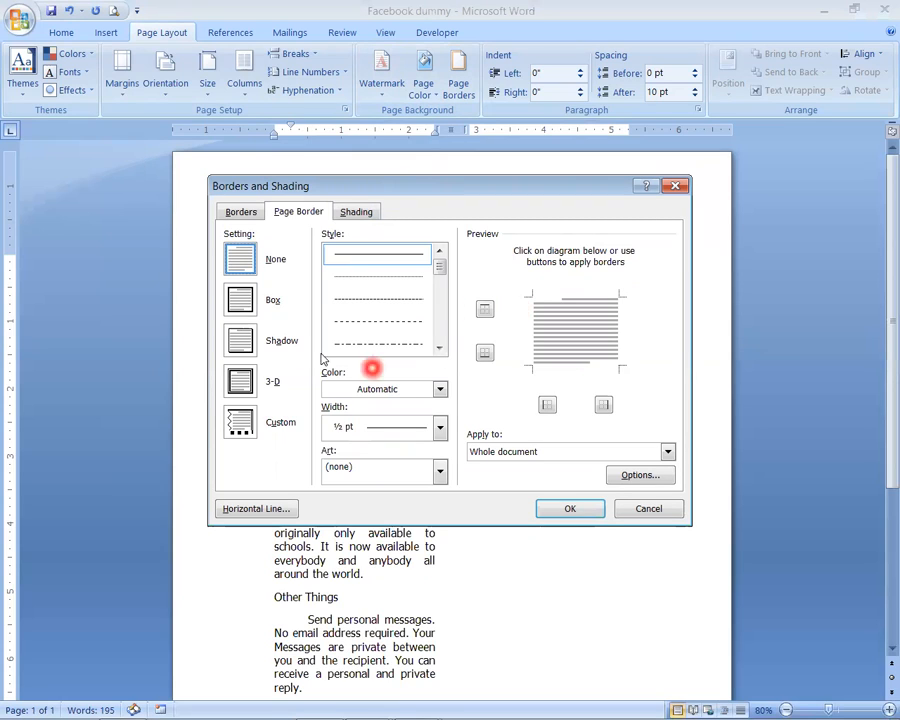
{"action": "left_click", "coordinate": [241, 331]}
{"action": "left_click", "coordinate": [236, 271]}
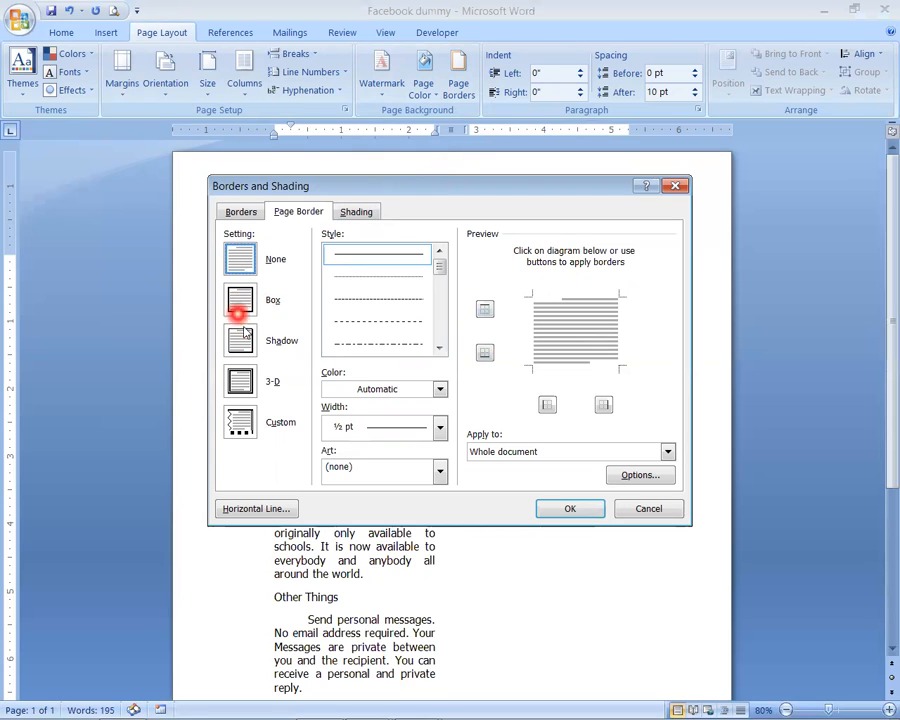
{"action": "left_click", "coordinate": [240, 300]}
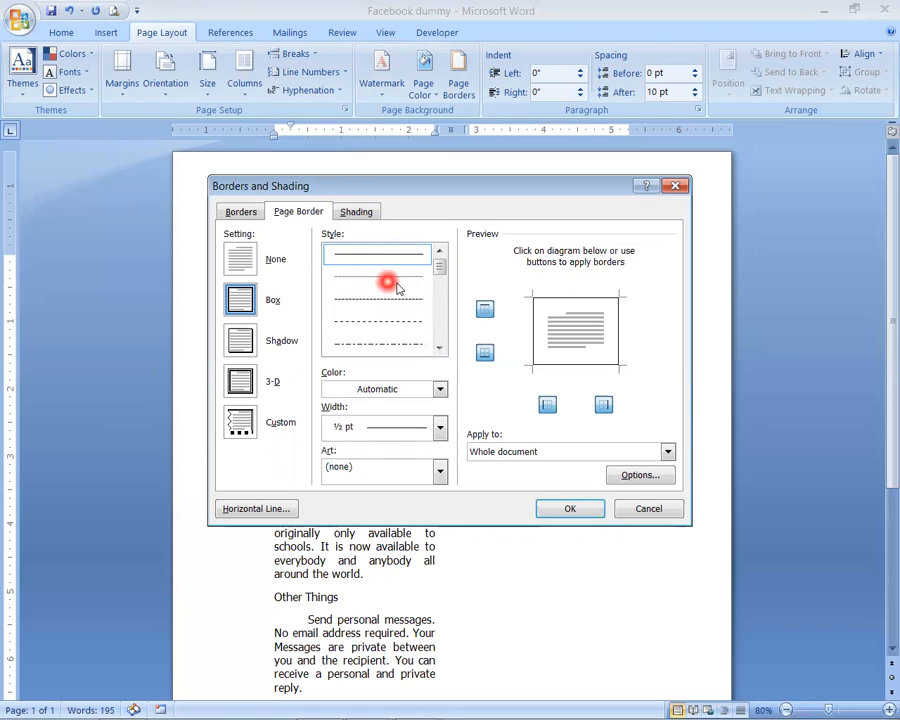
{"action": "left_click", "coordinate": [440, 351]}
{"action": "left_click", "coordinate": [440, 351]}
{"action": "left_click", "coordinate": [440, 351]}
{"action": "left_click", "coordinate": [440, 351]}
{"action": "left_click", "coordinate": [440, 351]}
{"action": "left_click", "coordinate": [440, 351]}
{"action": "left_click", "coordinate": [440, 351]}
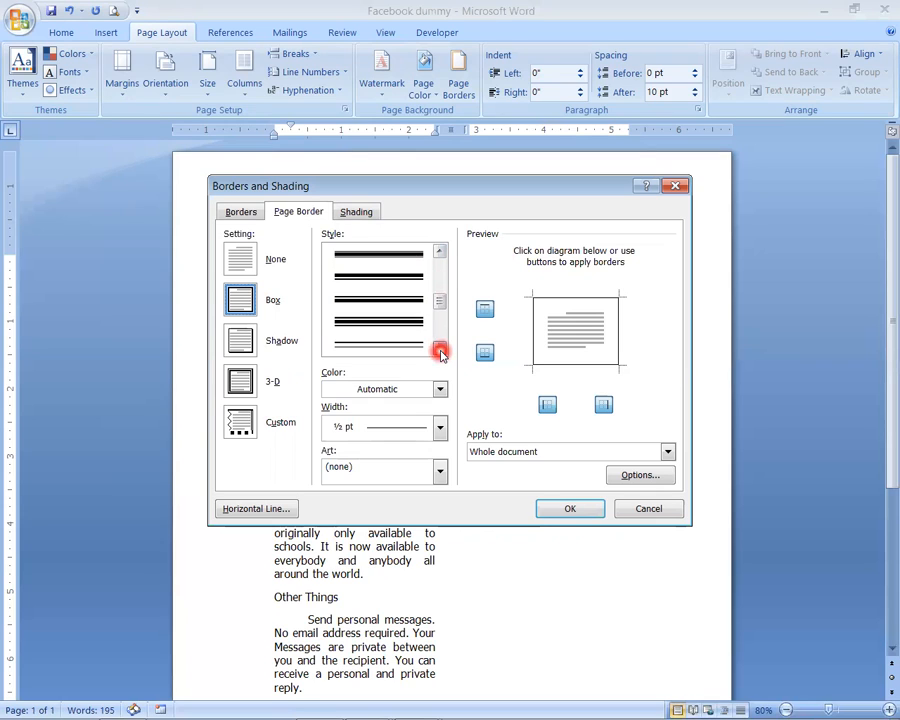
{"action": "left_click_drag", "start_coordinate": [440, 304], "coordinate": [438, 293]}
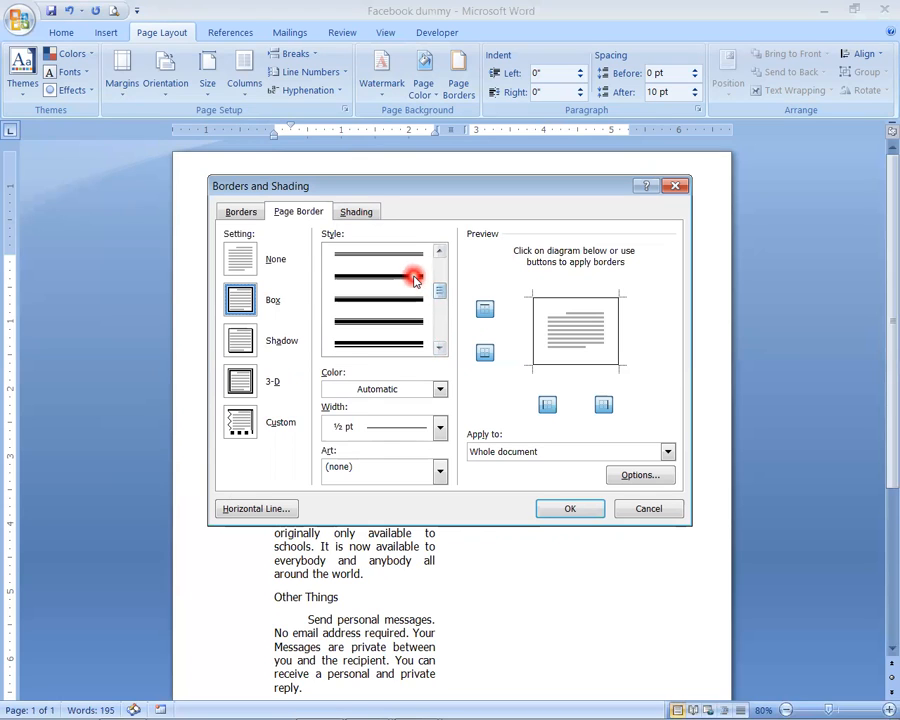
{"action": "left_click", "coordinate": [411, 277]}
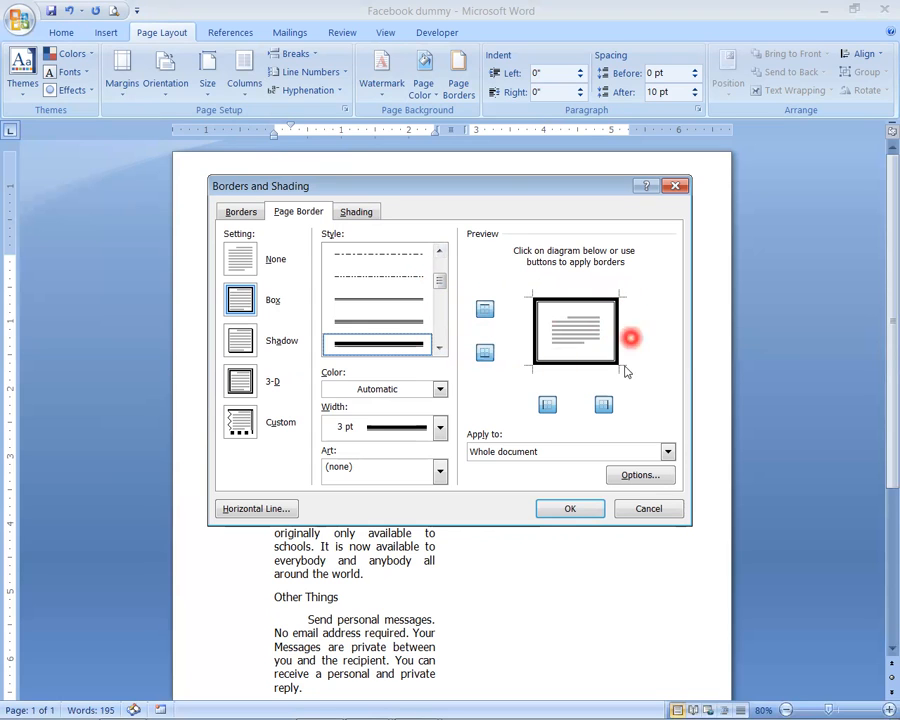
{"action": "left_click", "coordinate": [572, 510]}
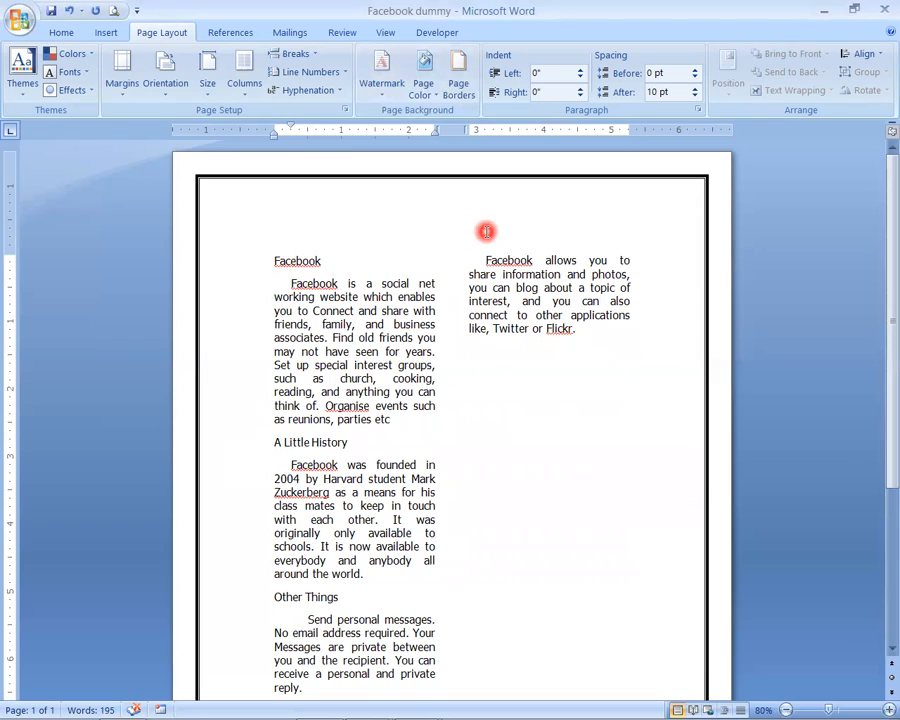
- Give the page the lightest orange theme background colour and add the diagonal CONFIDENTIAL 1 watermark
{"action": "left_click", "coordinate": [425, 89]}
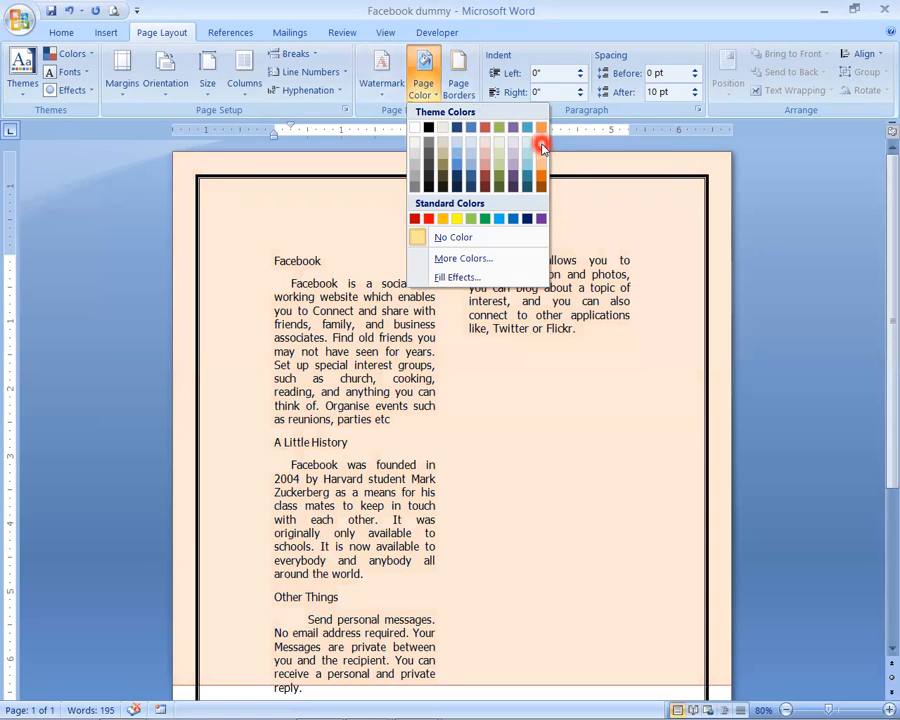
{"action": "left_click", "coordinate": [542, 147]}
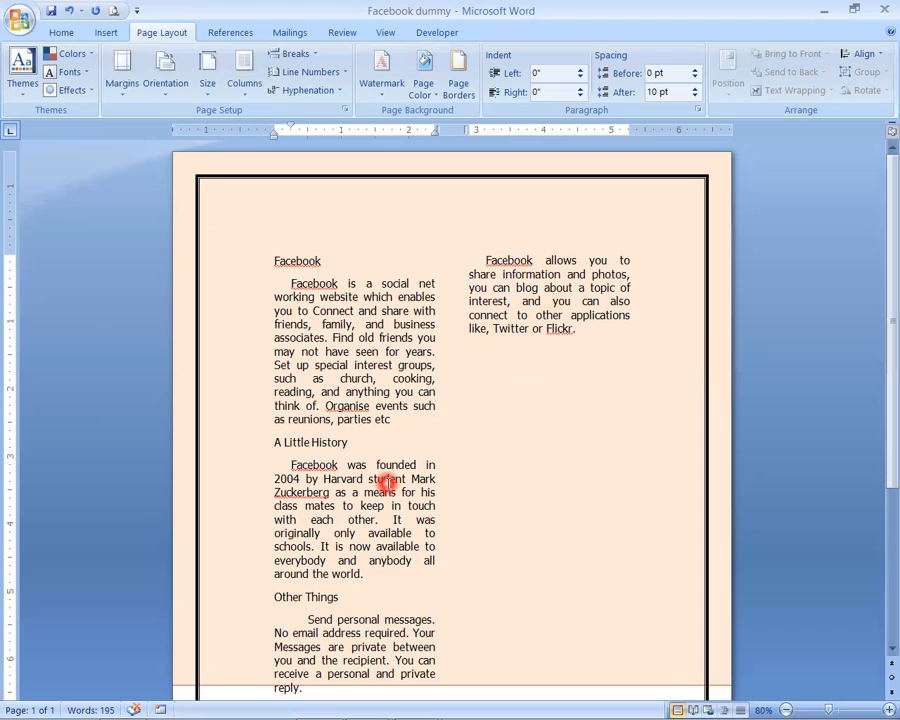
{"action": "left_click", "coordinate": [384, 86]}
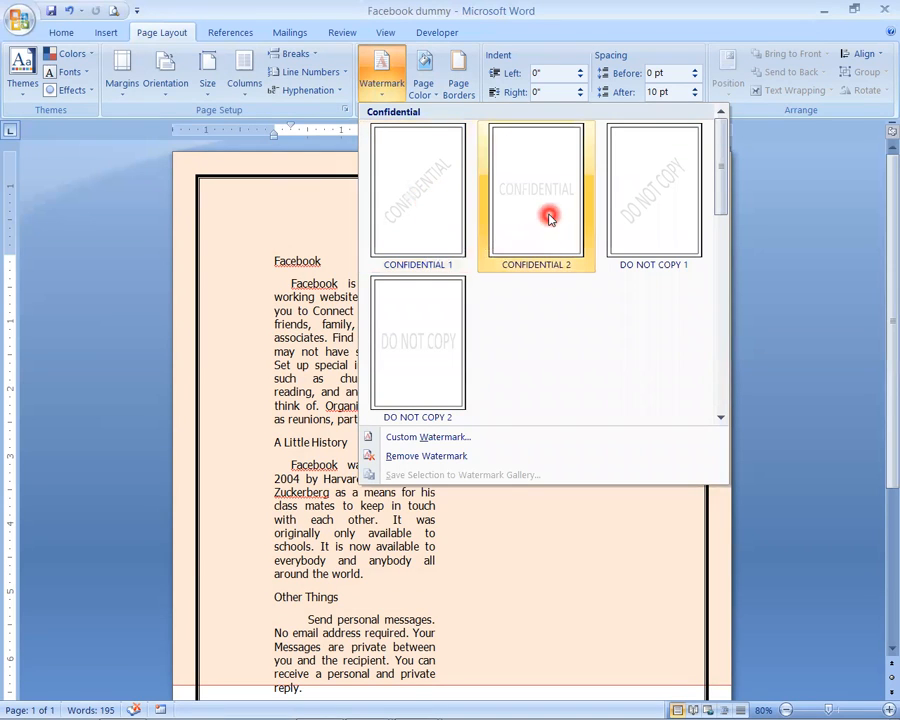
{"action": "left_click", "coordinate": [418, 207]}
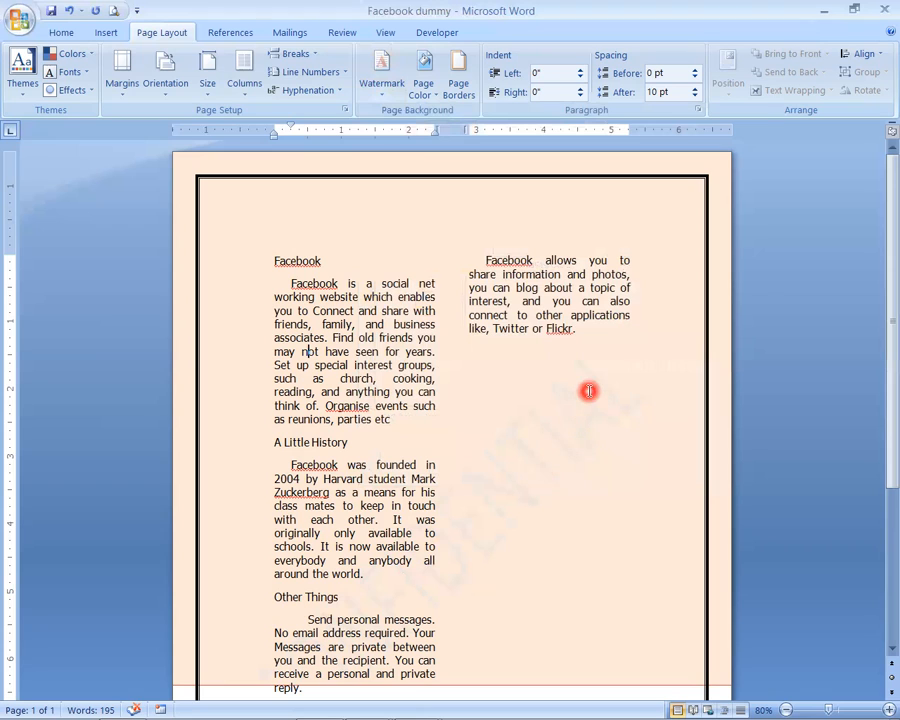
- Recolour the CONFIDENTIAL text watermark with the base green theme colour and check it on the page
{"action": "left_click", "coordinate": [381, 75]}
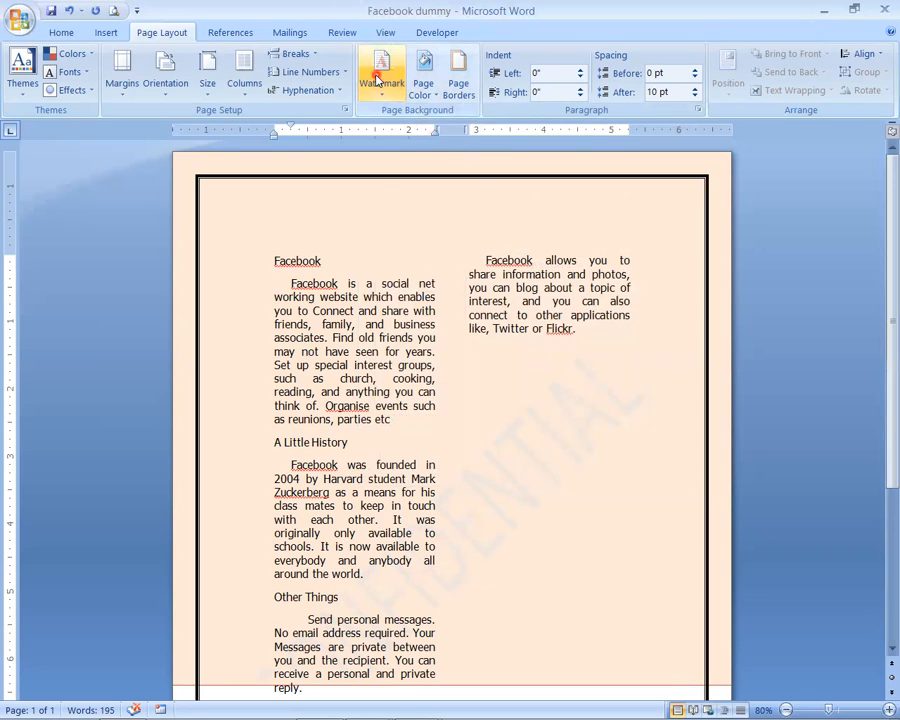
{"action": "left_click", "coordinate": [424, 437]}
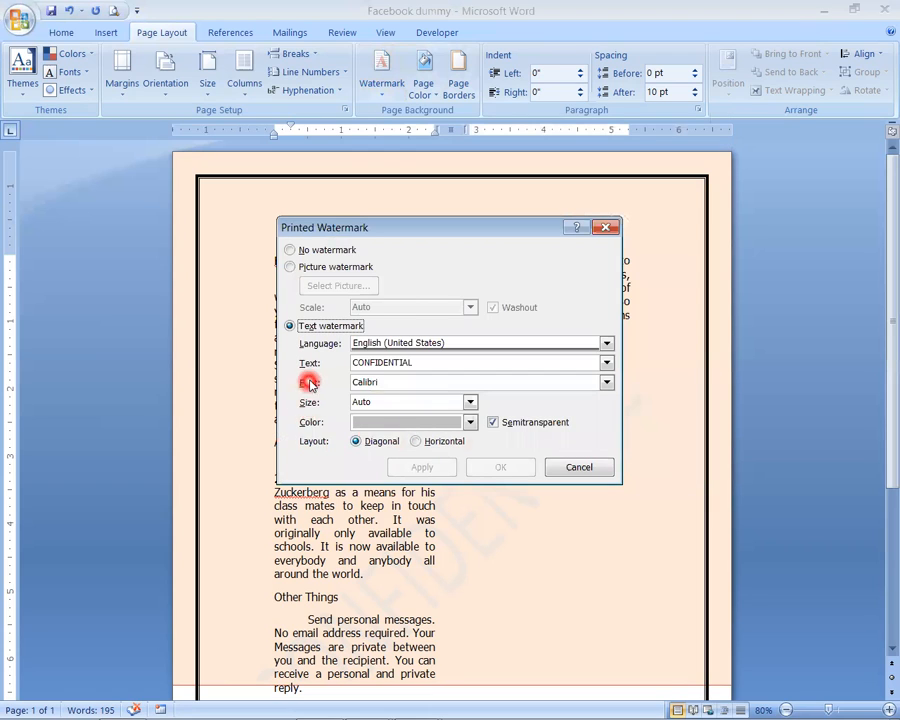
{"action": "left_click", "coordinate": [470, 422]}
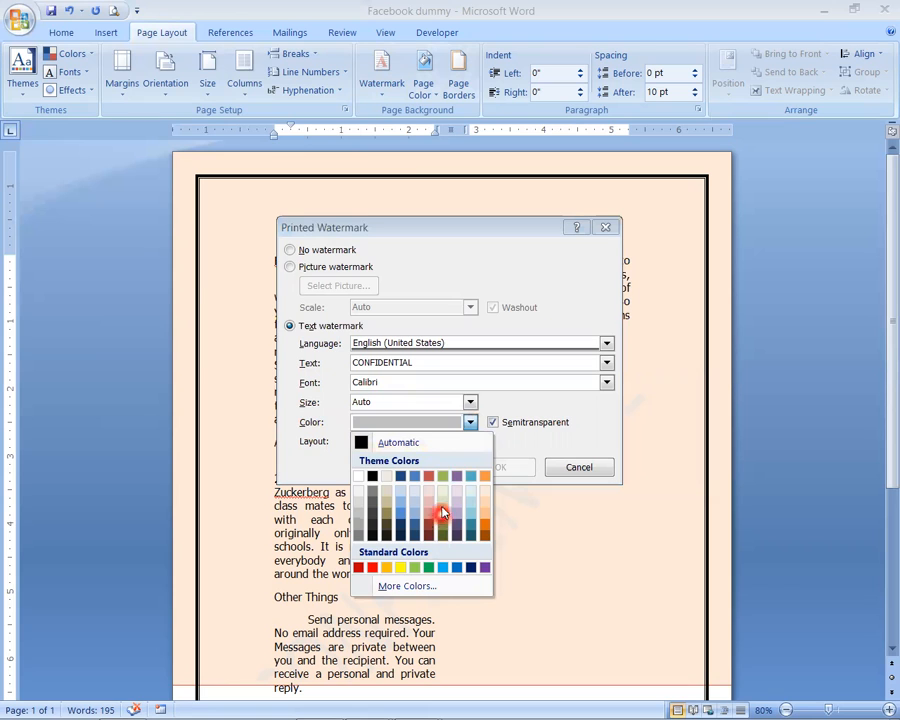
{"action": "left_click", "coordinate": [442, 476]}
{"action": "left_click", "coordinate": [494, 467]}
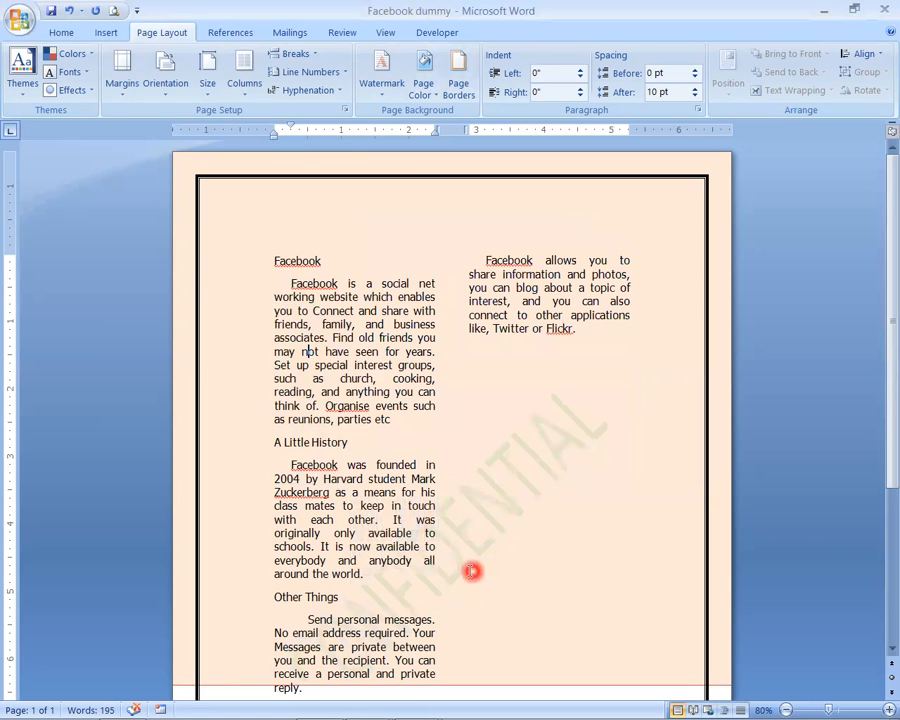
{"action": "scroll", "coordinate": [555, 530], "scroll_direction": "down", "scroll_amount": 3}
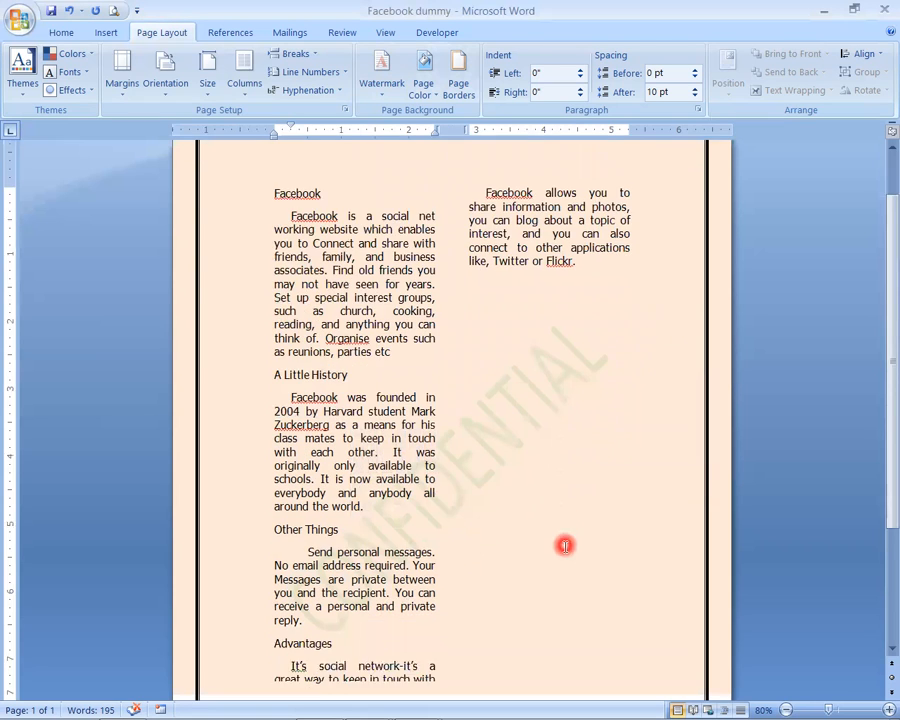
{"action": "left_click", "coordinate": [380, 78]}
{"action": "left_click", "coordinate": [410, 437]}
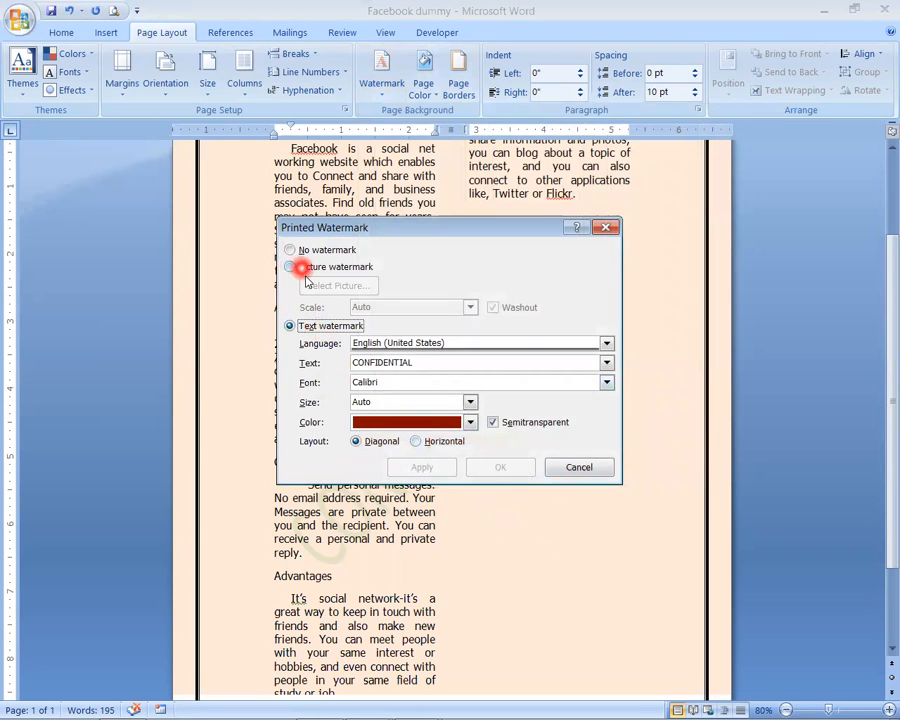
{"action": "left_click_drag", "start_coordinate": [428, 362], "coordinate": [296, 348]}
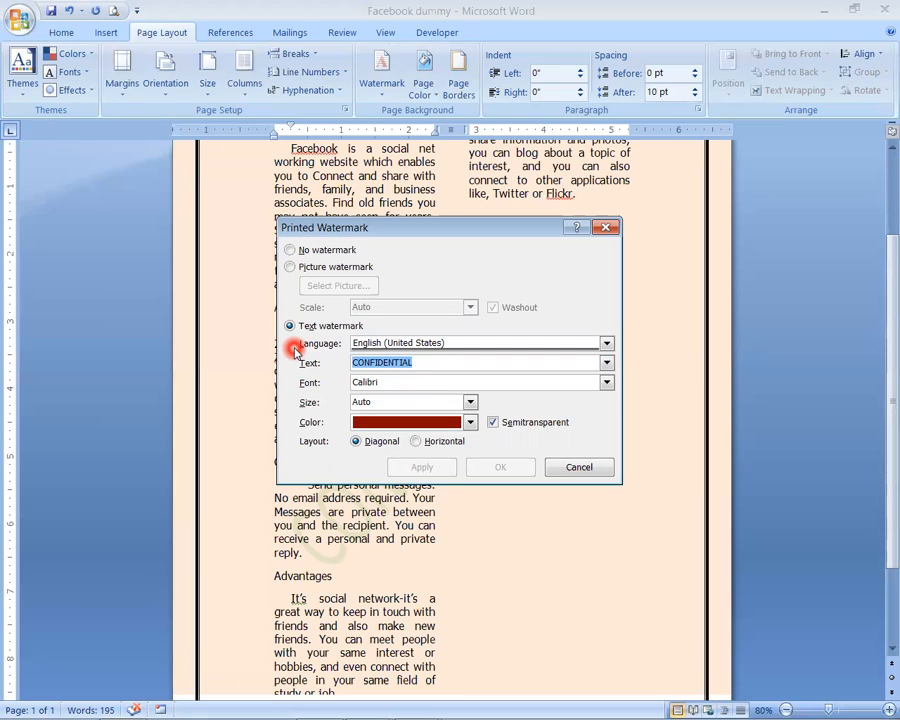
{"action": "left_click", "coordinate": [579, 466]}
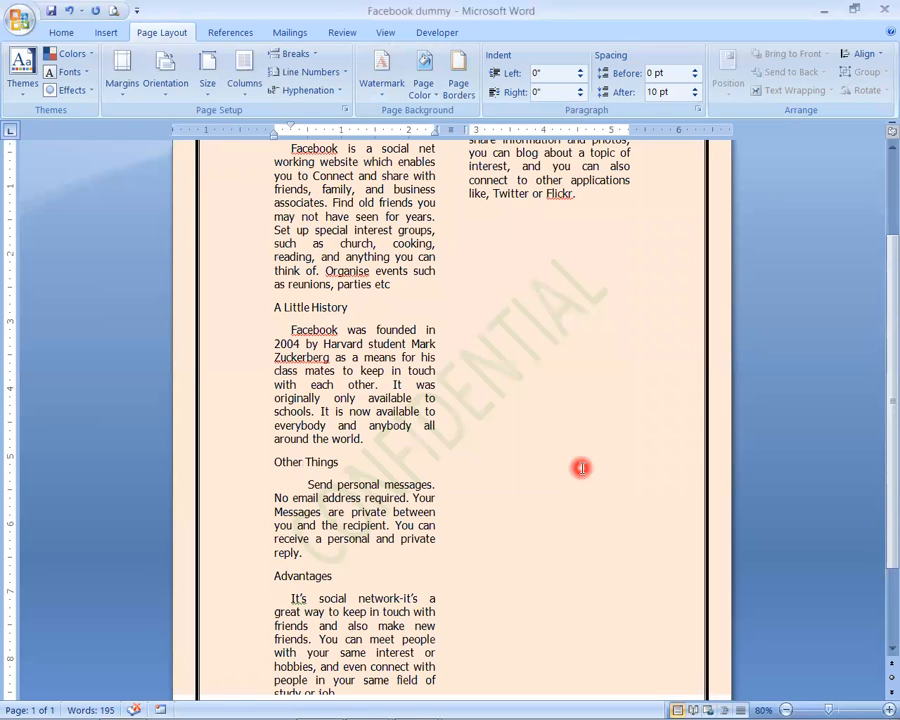
- Insert a new line reading "Facebook" above the existing first heading as the document title
{"action": "scroll", "coordinate": [522, 508], "scroll_direction": "up", "scroll_amount": 3}
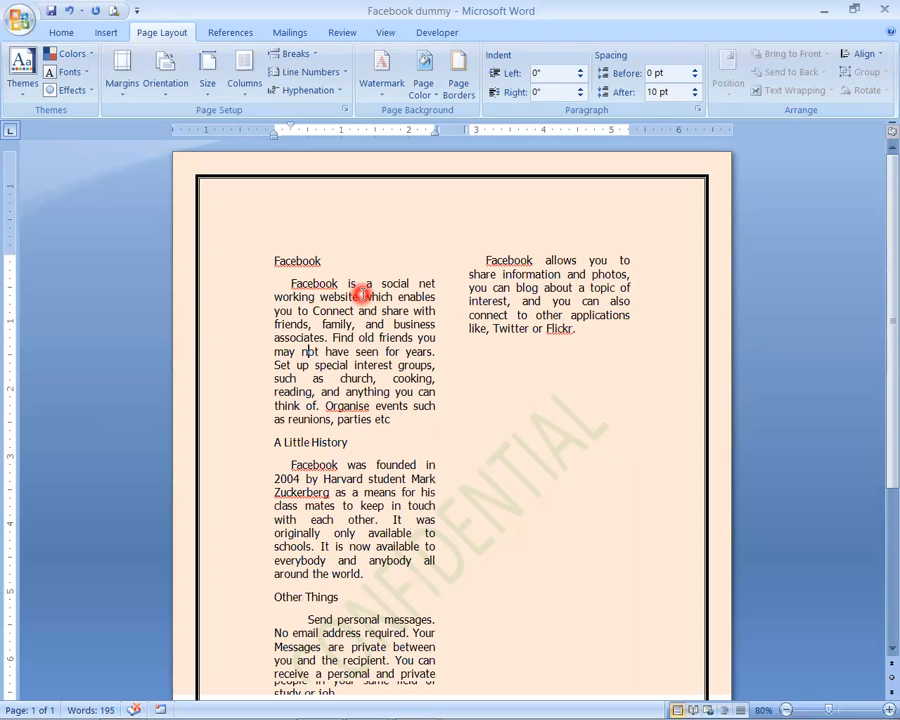
{"action": "left_click", "coordinate": [278, 262]}
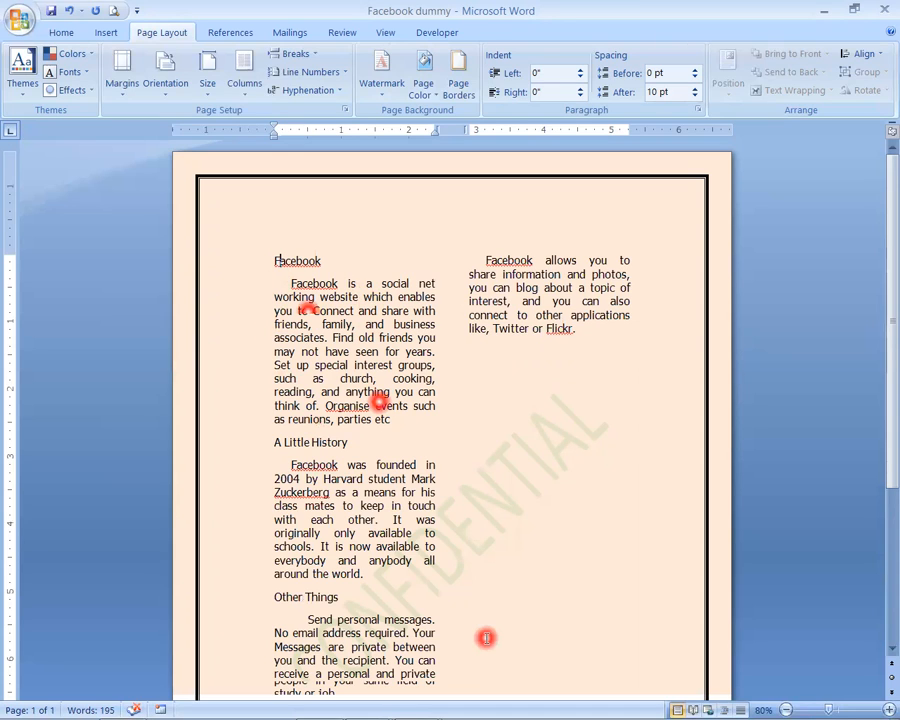
{"action": "key", "text": "Return"}
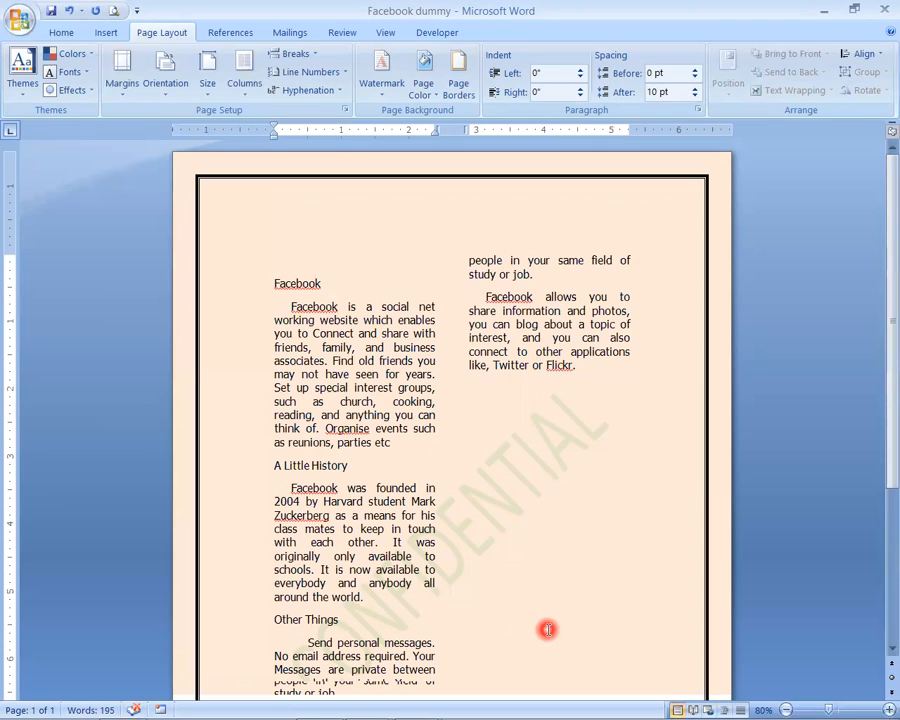
{"action": "type", "text": "Fa"}
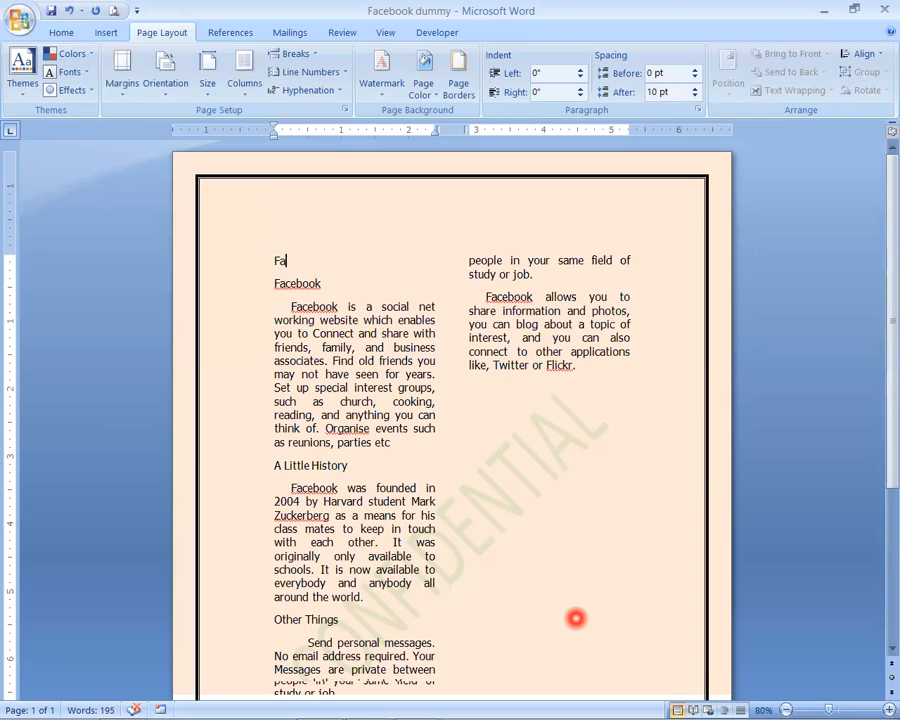
{"action": "type", "text": "ce"}
{"action": "key", "text": "BackSpace"}
{"action": "key", "text": "BackSpace"}
{"action": "type", "text": "cebook"}
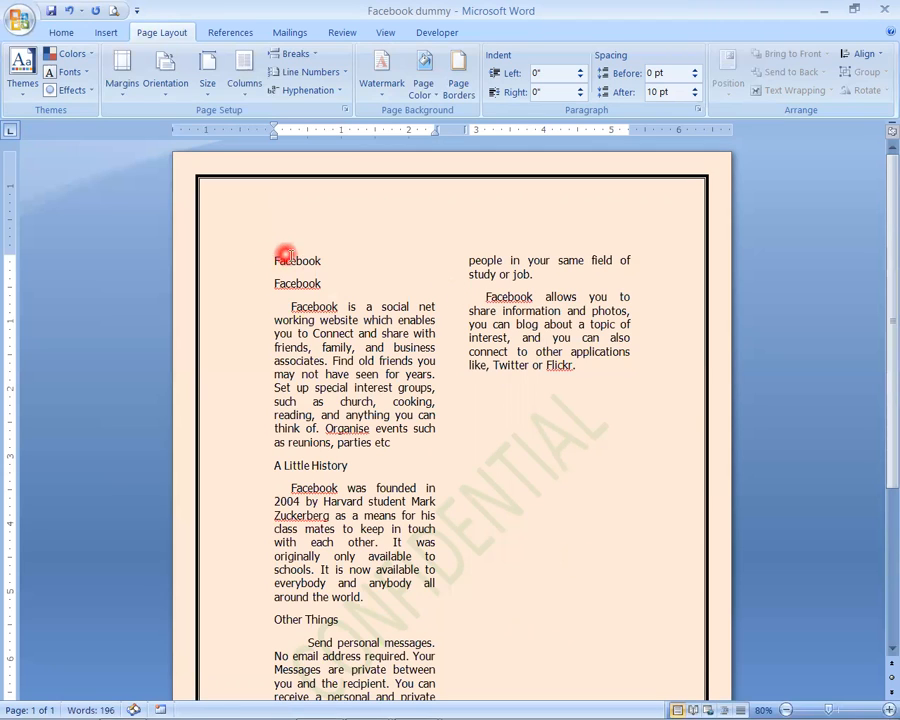
- Make the new Facebook title bold and centred, and add an empty line below it
{"action": "left_click_drag", "start_coordinate": [274, 263], "coordinate": [317, 269]}
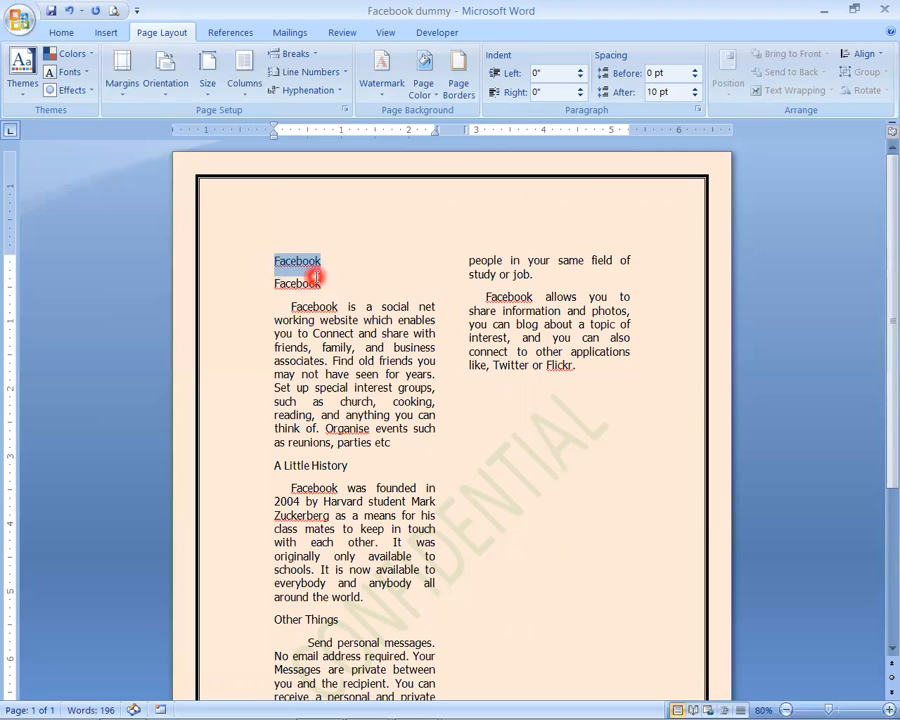
{"action": "left_click", "coordinate": [62, 33]}
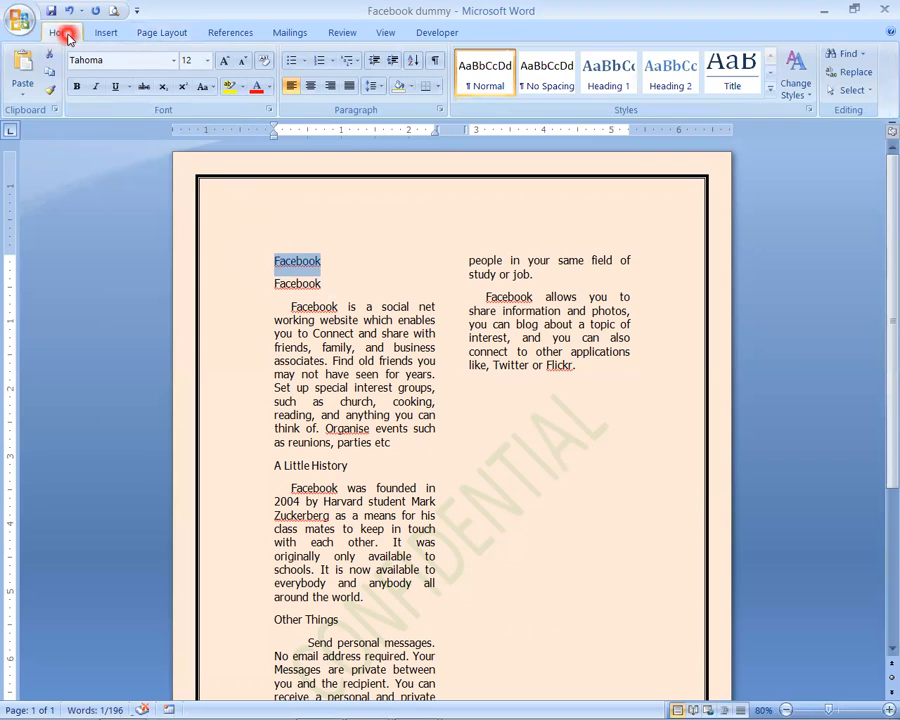
{"action": "left_click", "coordinate": [78, 87]}
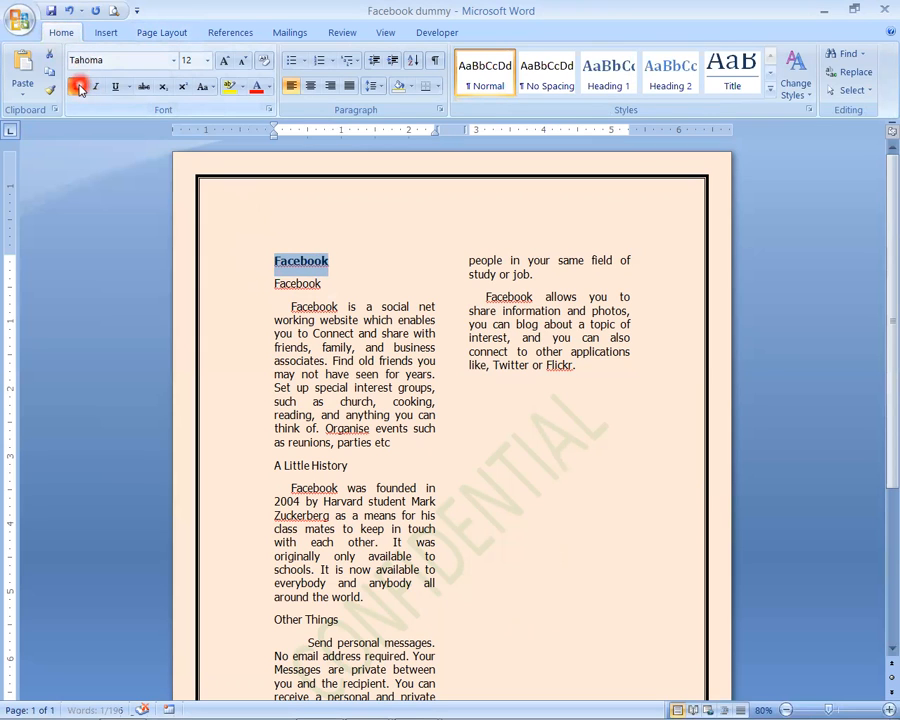
{"action": "left_click", "coordinate": [312, 88]}
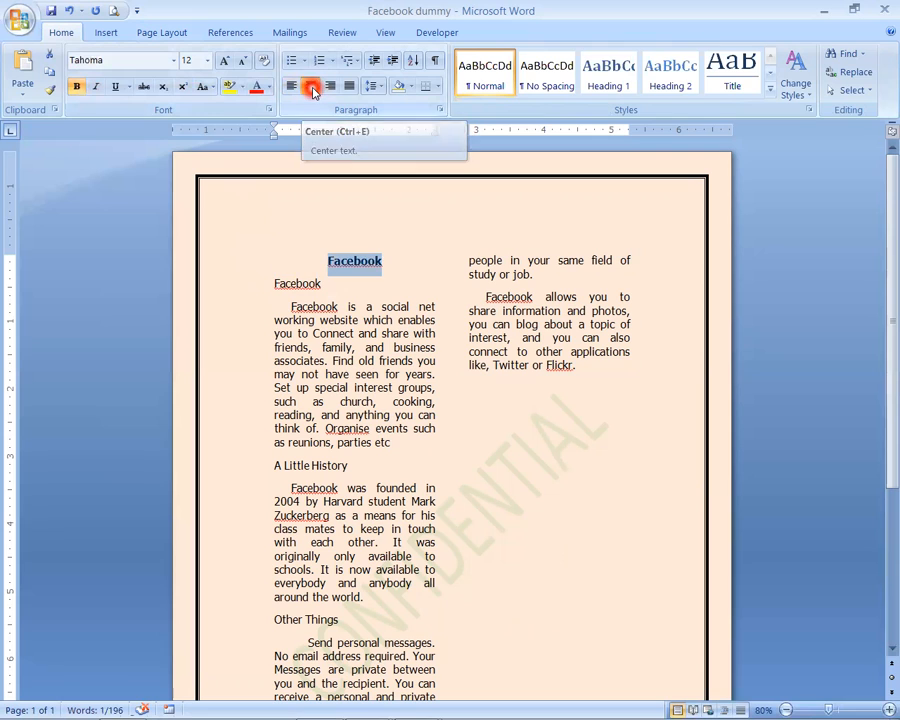
{"action": "left_click", "coordinate": [392, 280]}
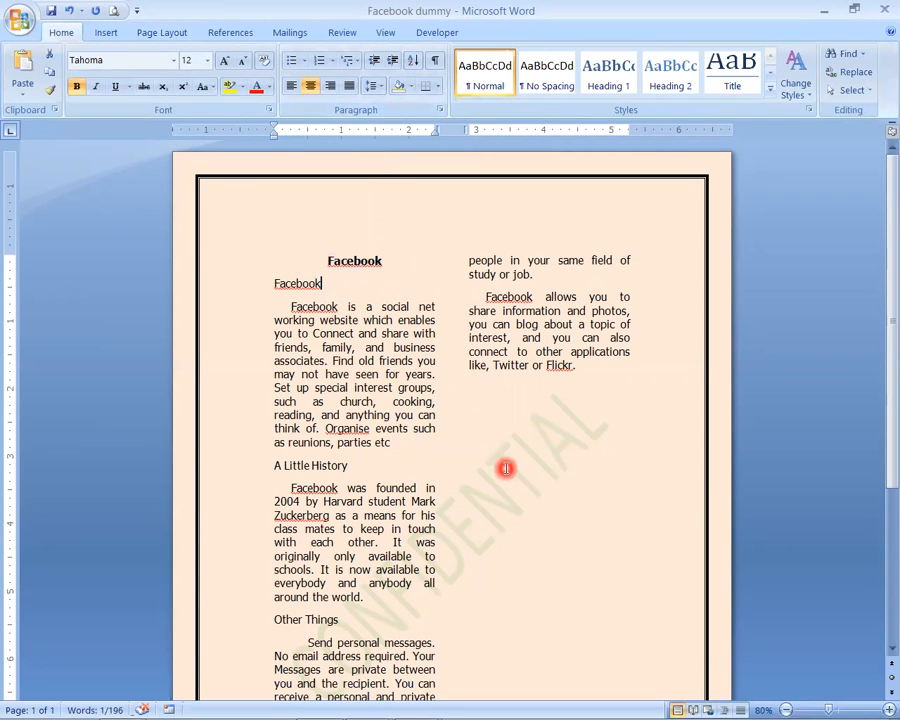
{"action": "key", "text": "Return"}
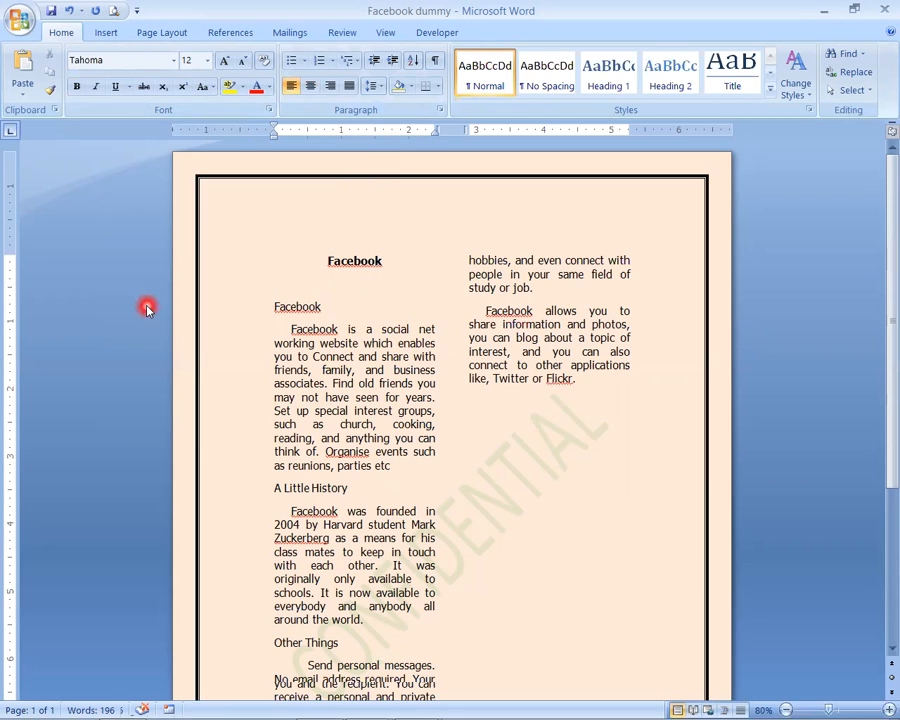
- Draw a rounded rectangle over the Facebook title, about 0.59" high and 1.32" wide
{"action": "left_click", "coordinate": [106, 34]}
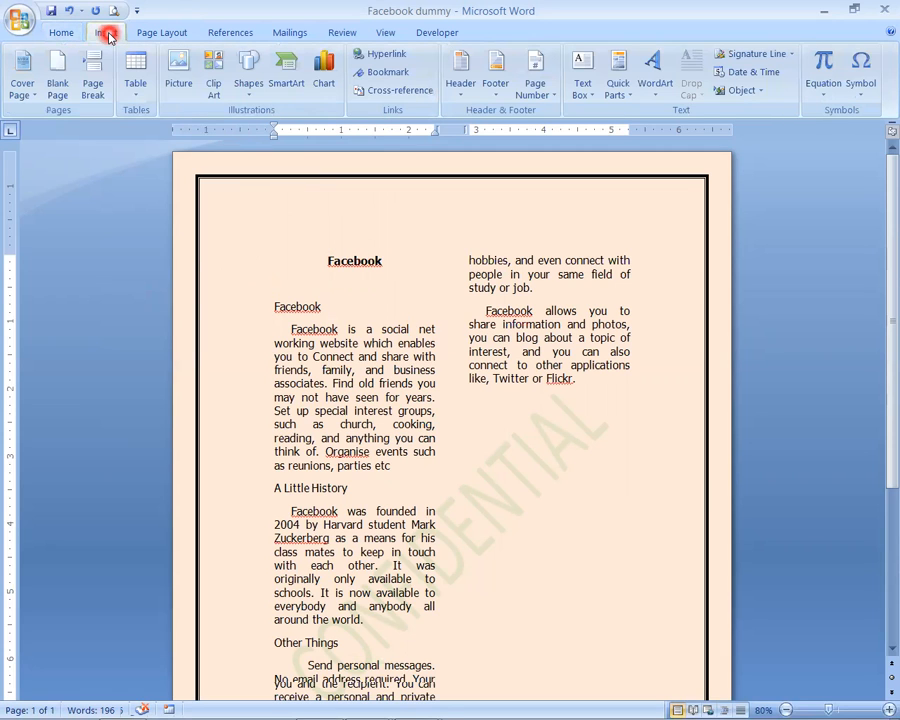
{"action": "left_click", "coordinate": [249, 74]}
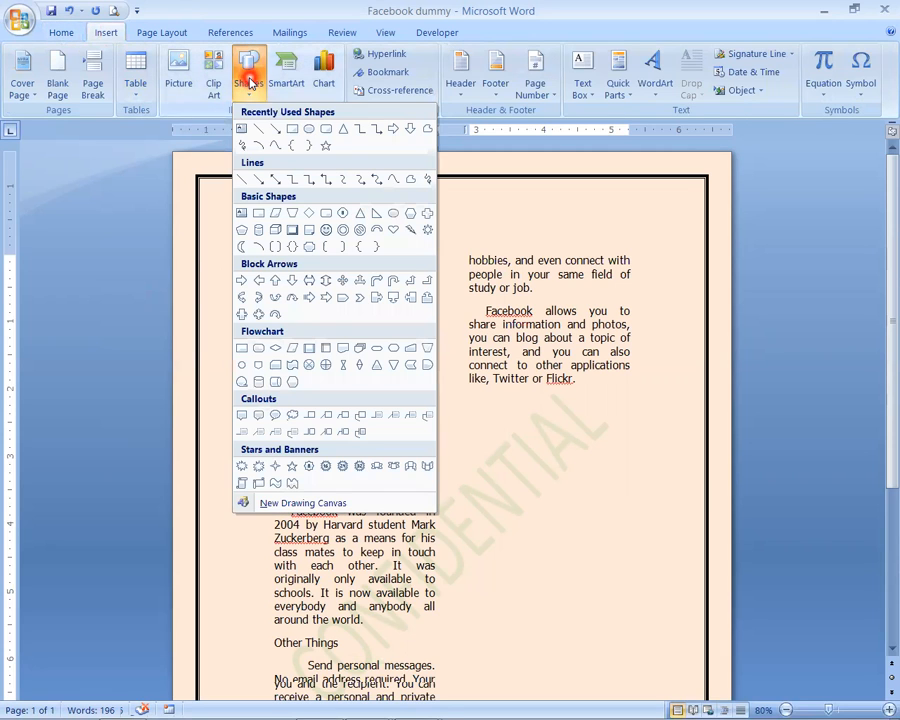
{"action": "left_click", "coordinate": [327, 132]}
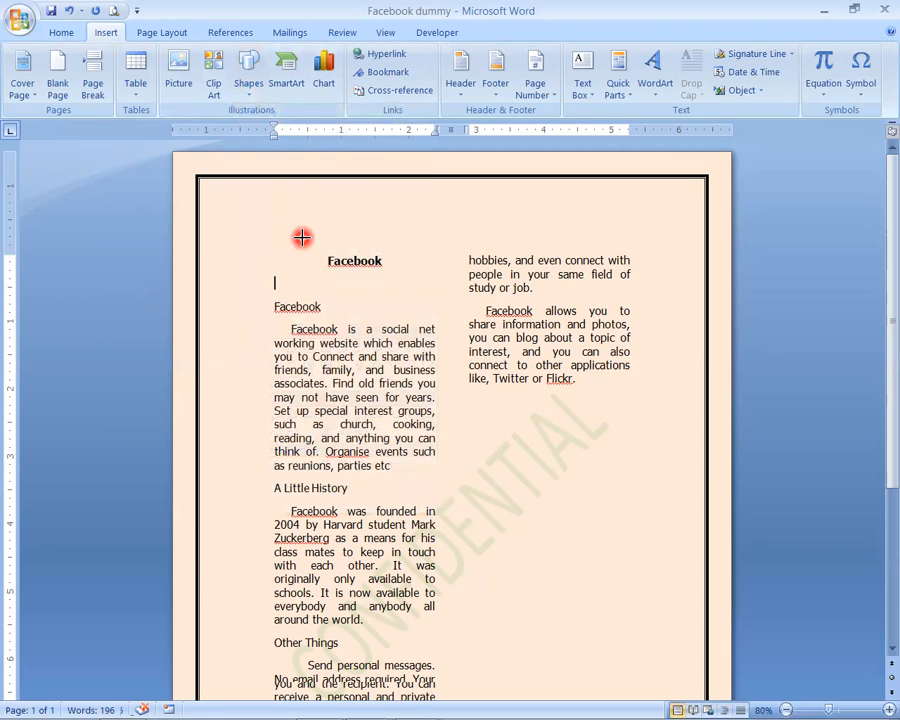
{"action": "mouse_move", "coordinate": [310, 240]}
{"action": "left_mouse_down"}
{"action": "mouse_move", "coordinate": [386, 279]}
{"action": "mouse_move", "coordinate": [400, 276]}
{"action": "left_mouse_up"}
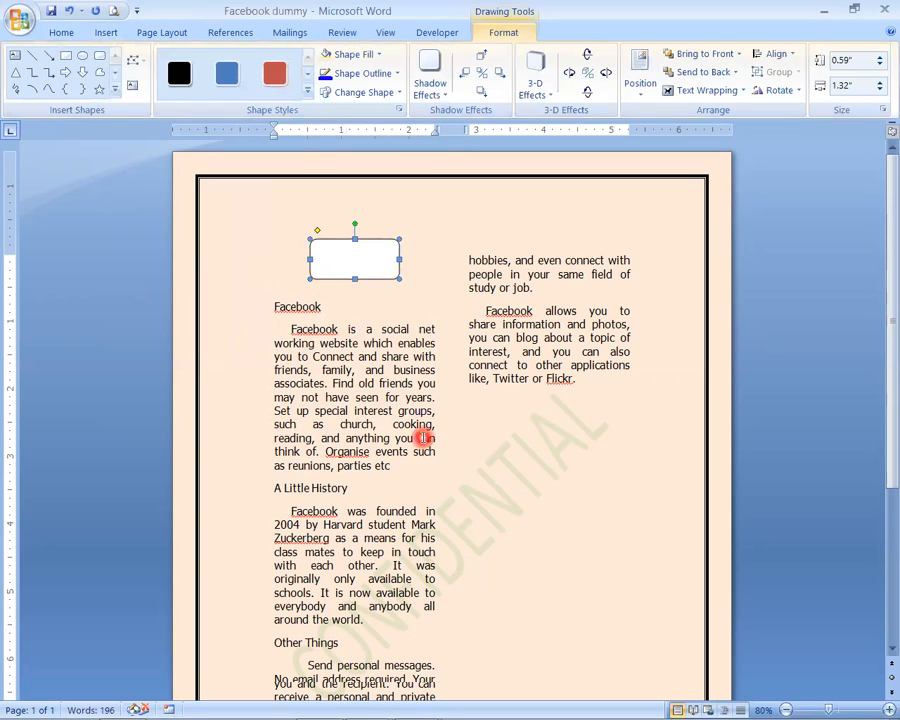
- Send the rounded rectangle behind the text and nudge it slightly down and to the left to frame the title
{"action": "right_click", "coordinate": [379, 263]}
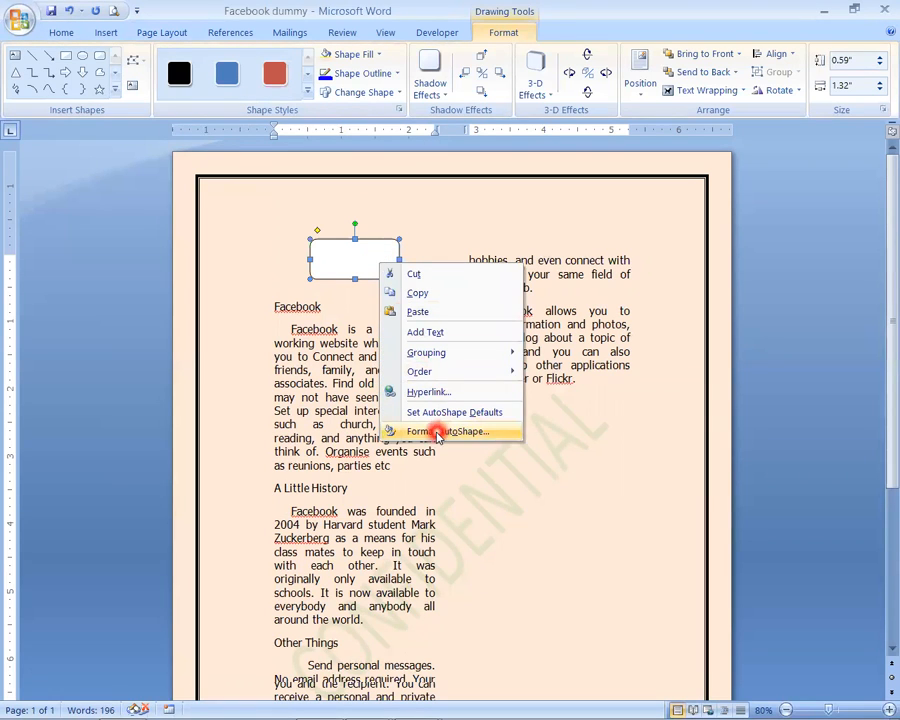
{"action": "mouse_move", "coordinate": [446, 371]}
{"action": "left_click", "coordinate": [590, 467]}
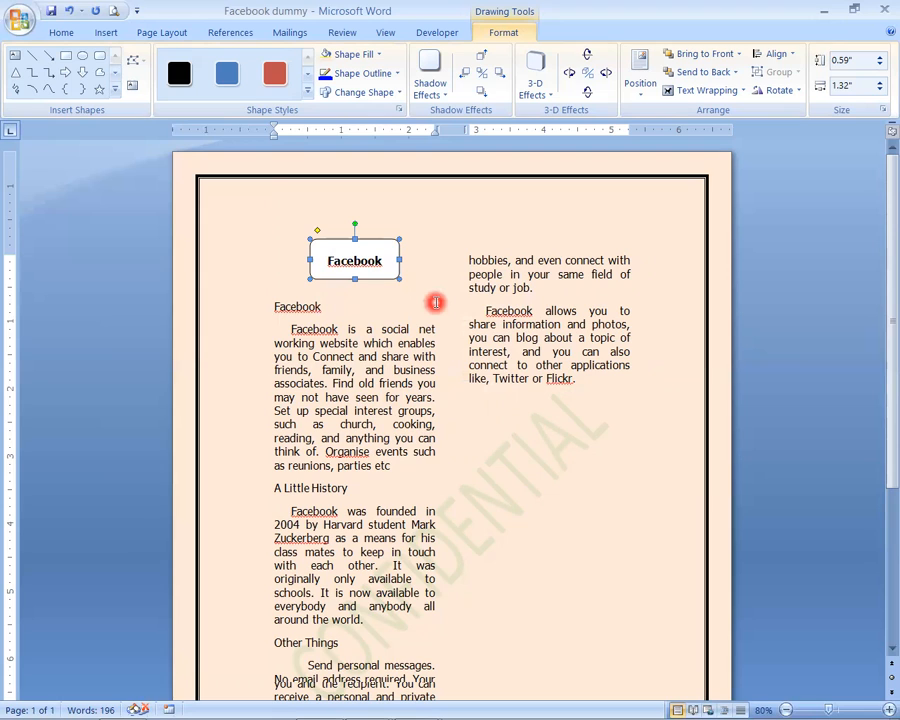
{"action": "key", "text": "ctrl+Down"}
{"action": "key", "text": "ctrl+Down"}
{"action": "key", "text": "ctrl+Left"}
{"action": "key", "text": "ctrl+Left"}
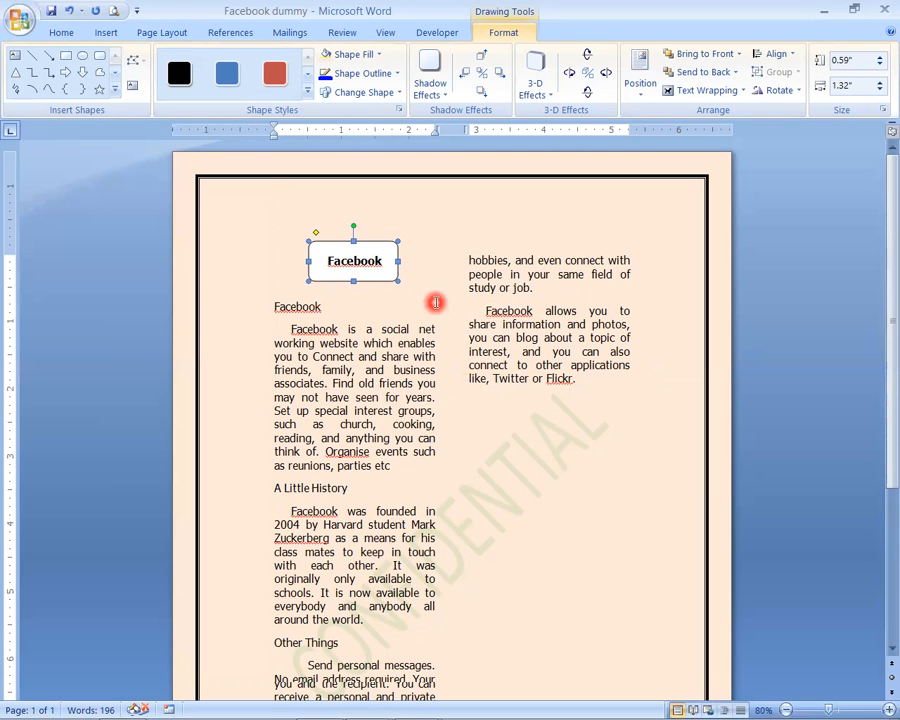
- Set the font size of the boxed Facebook title to 14
{"action": "left_click", "coordinate": [358, 261]}
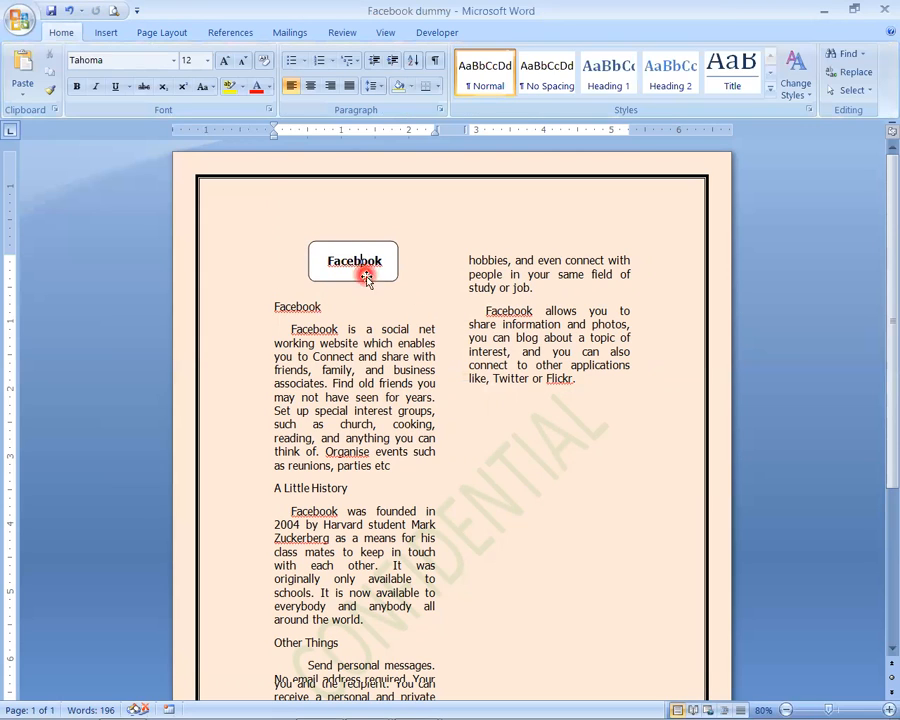
{"action": "key", "text": "ctrl+a"}
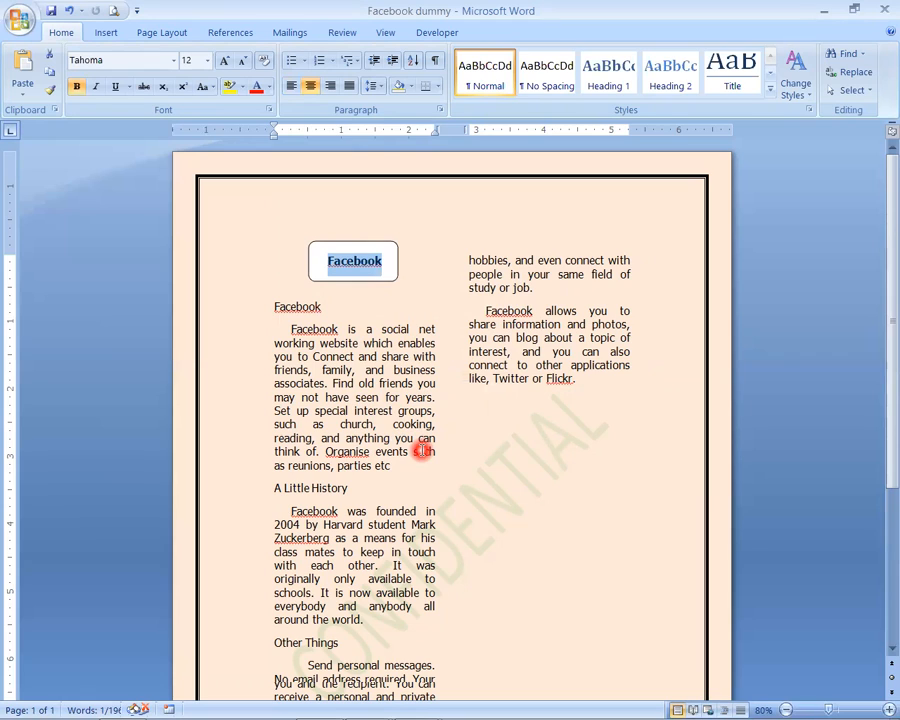
{"action": "left_click", "coordinate": [190, 60]}
{"action": "type", "text": "14"}
{"action": "key", "text": "Return"}
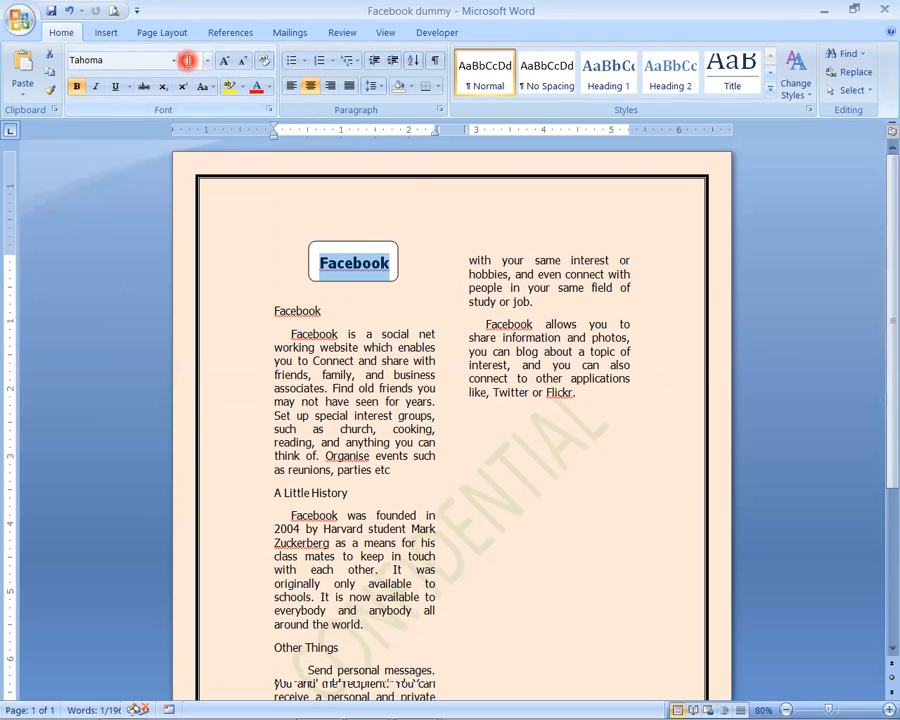
{"action": "left_click", "coordinate": [367, 311]}
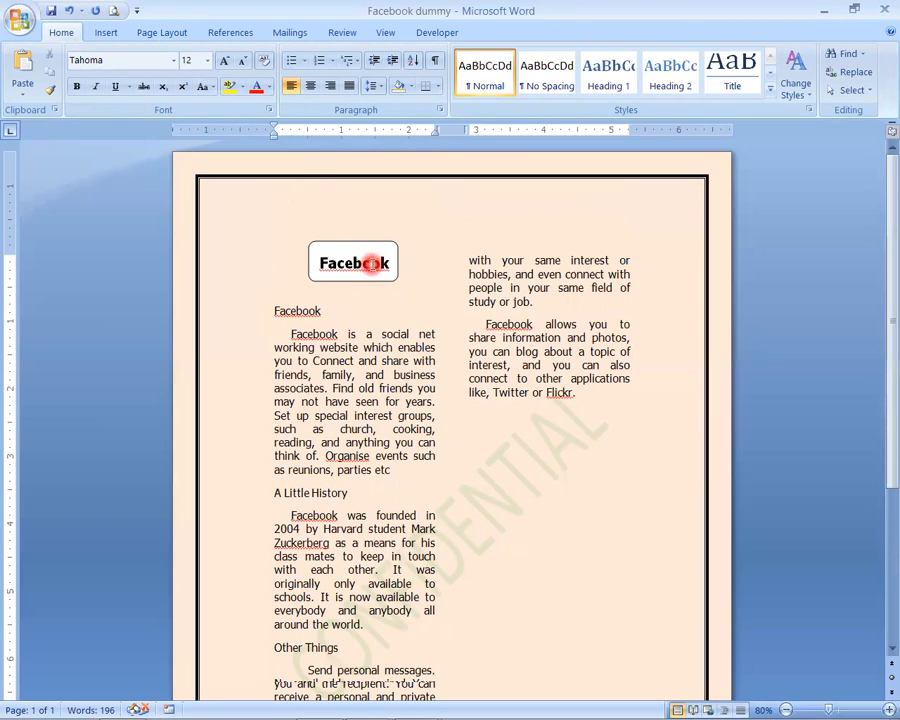
- Add another empty line below the title and insert a table with two columns and five rows there
{"action": "left_click", "coordinate": [337, 300]}
{"action": "key", "text": "Up"}
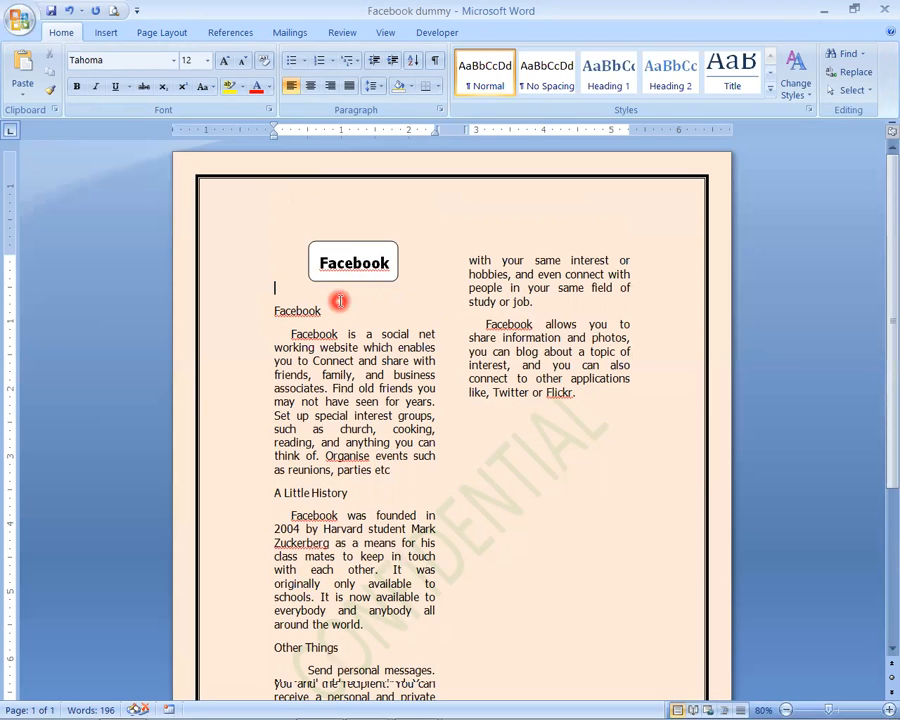
{"action": "key", "text": "Return"}
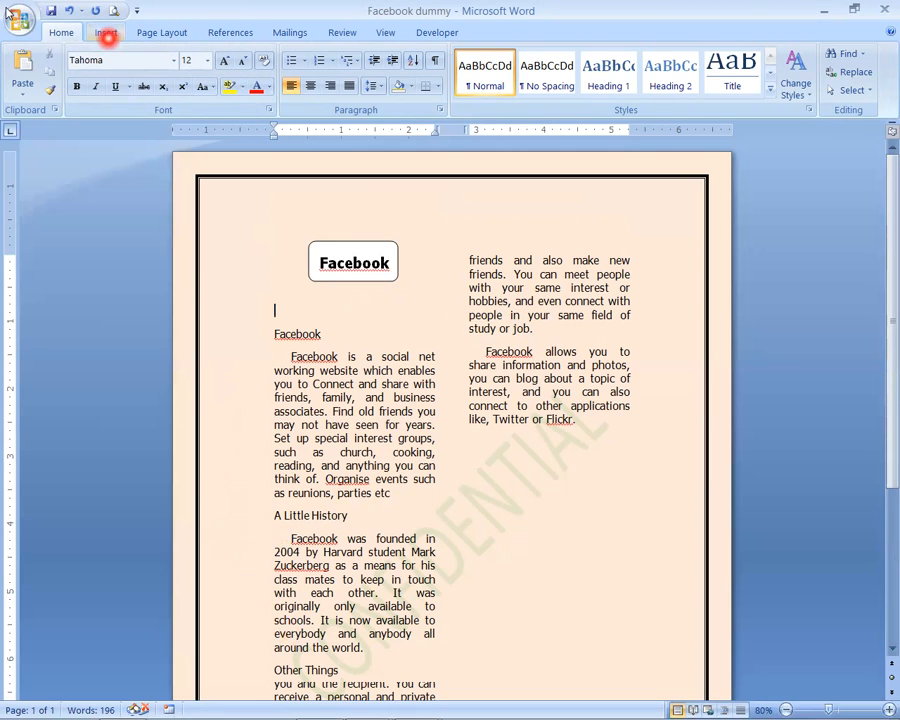
{"action": "left_click", "coordinate": [106, 34]}
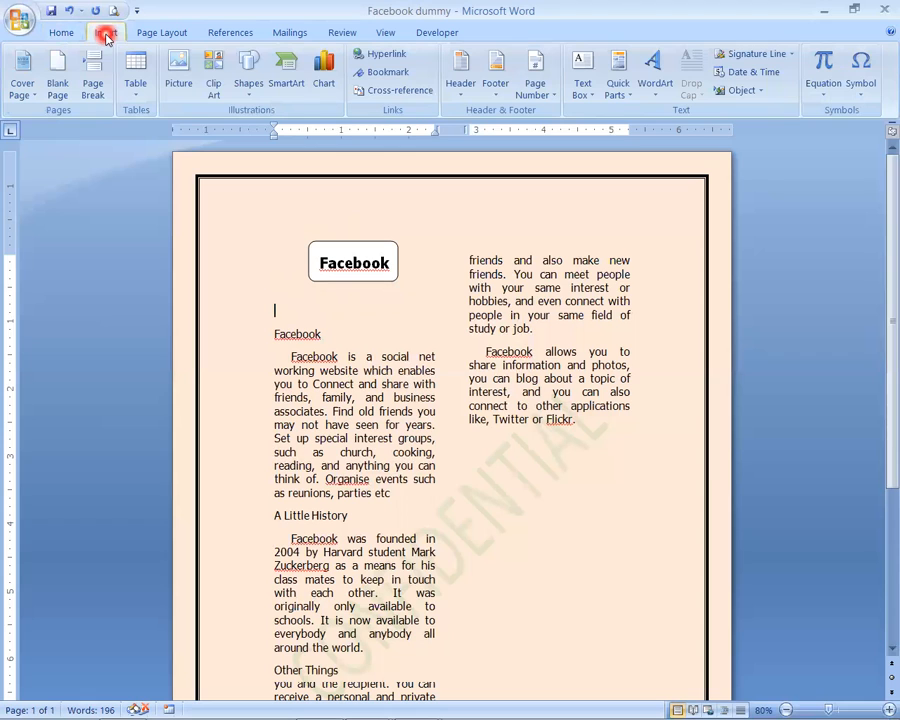
{"action": "left_click", "coordinate": [135, 75]}
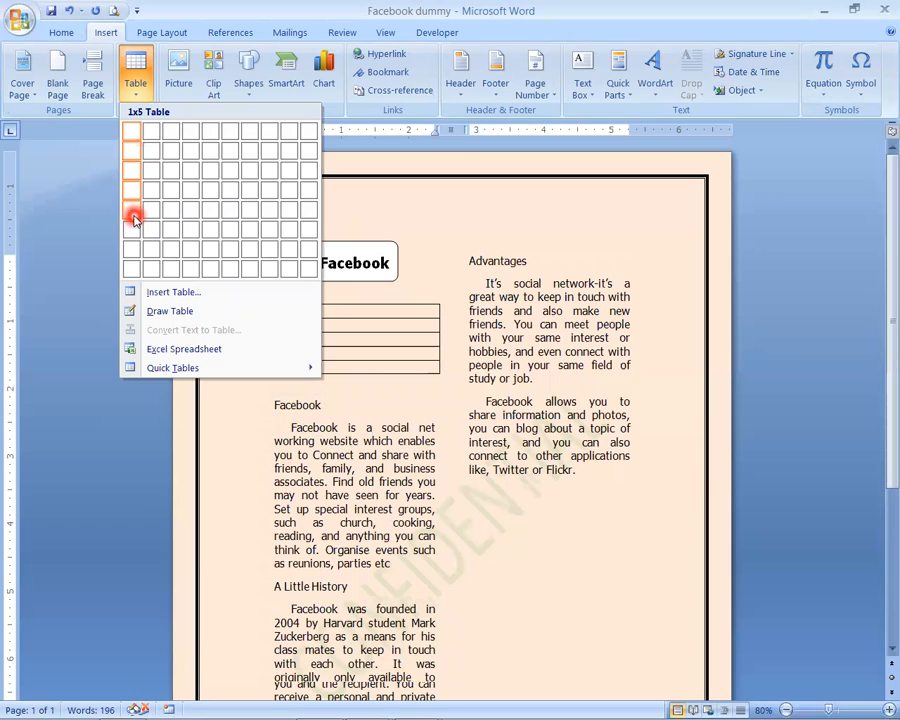
{"action": "left_click", "coordinate": [157, 214]}
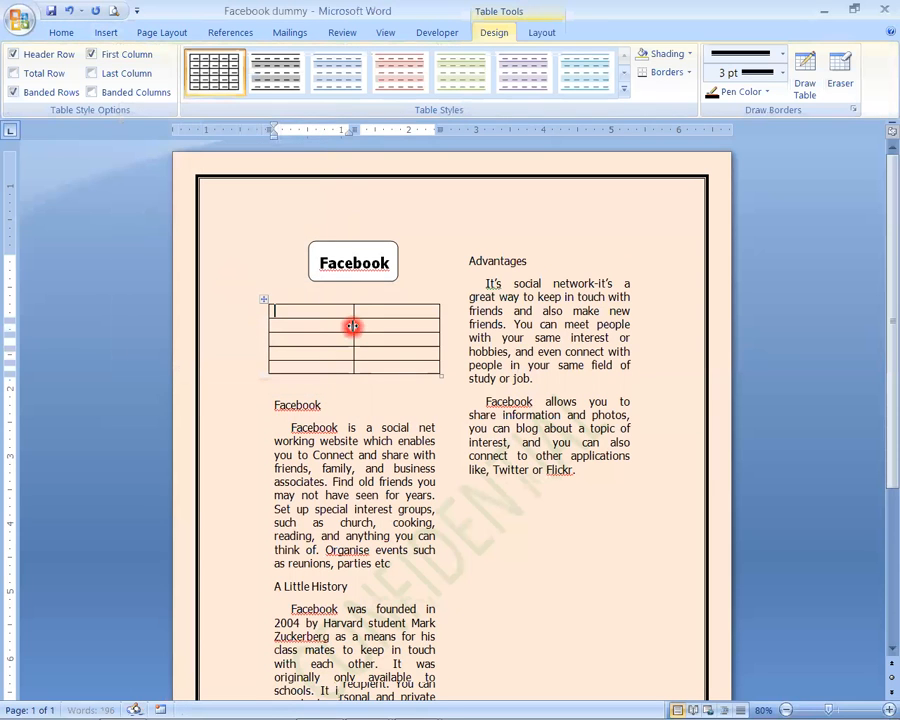
- Narrow the table's first column to about half its width and enter the column headings S.No and Title
{"action": "left_click_drag", "start_coordinate": [353, 131], "coordinate": [311, 131]}
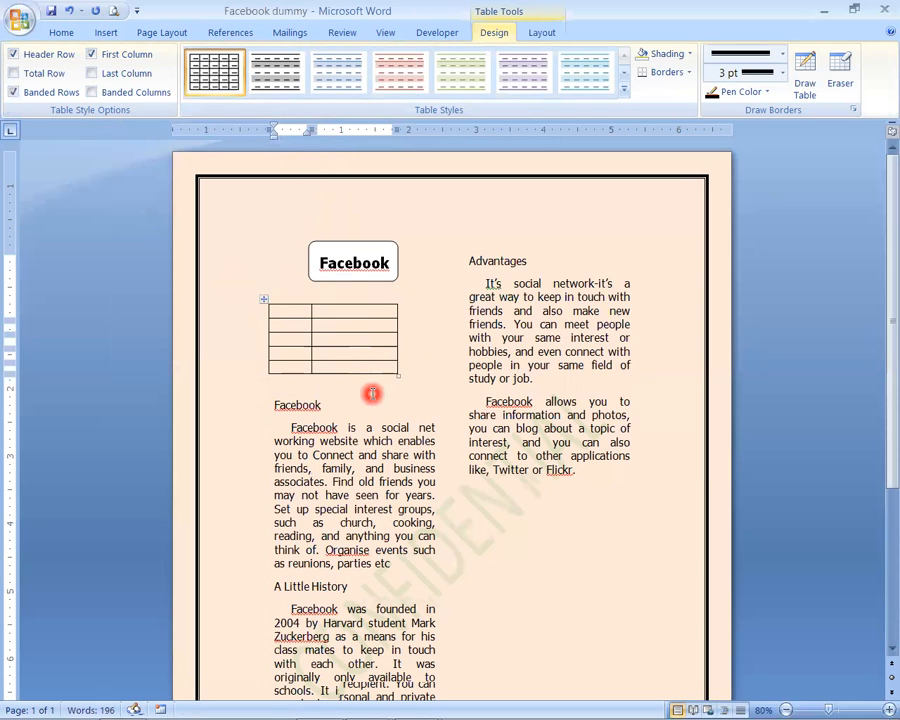
{"action": "type", "text": "S.No"}
{"action": "key", "text": "Tab"}
{"action": "type", "text": "Title"}
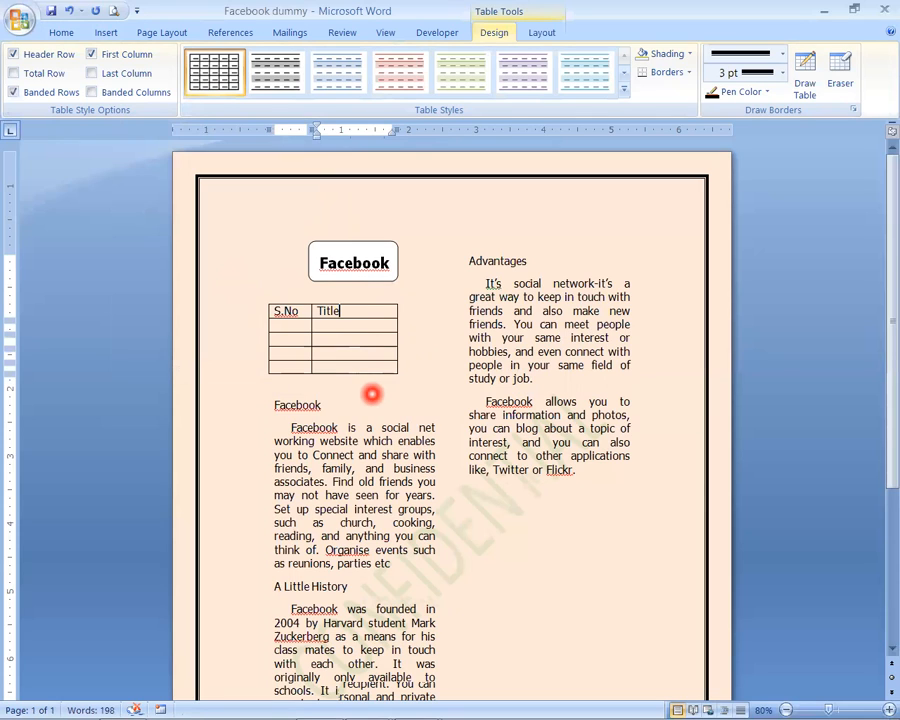
- Centre the S.No and Title headings in the table's first row
{"action": "left_click_drag", "start_coordinate": [270, 311], "coordinate": [325, 316]}
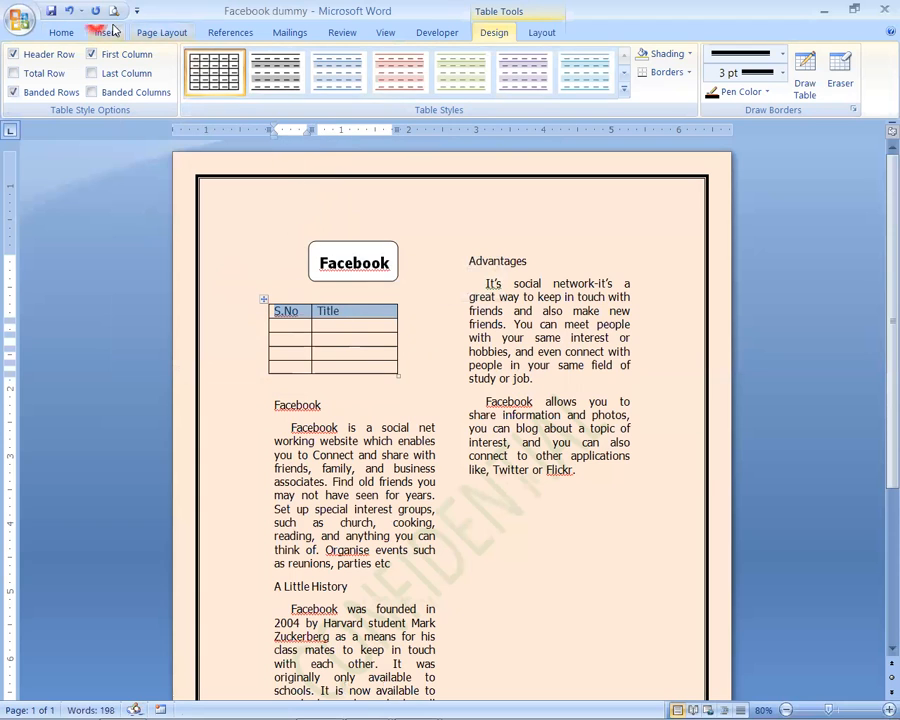
{"action": "left_click", "coordinate": [60, 33]}
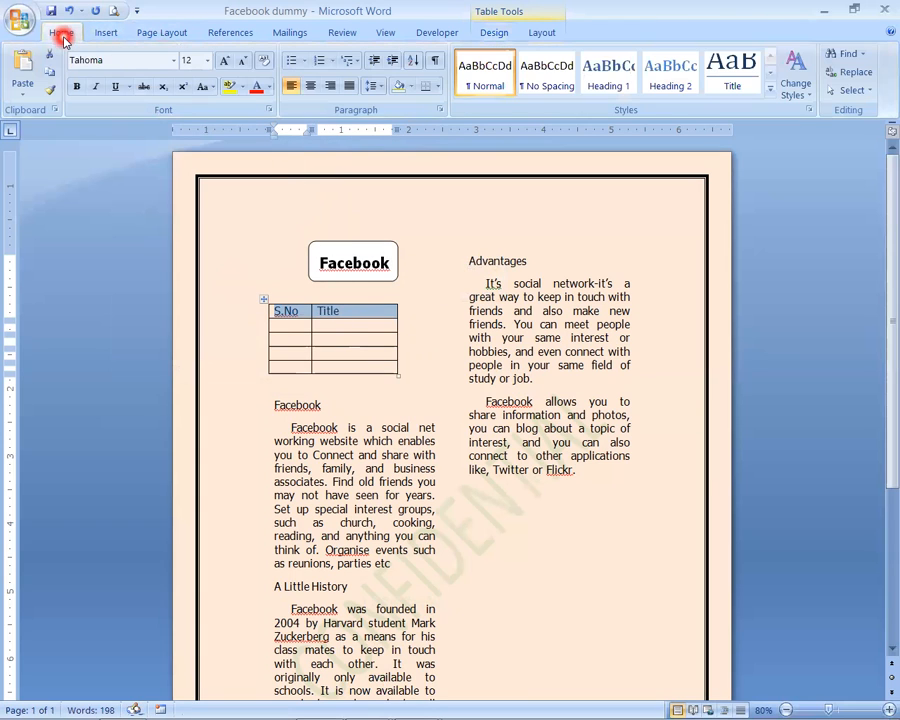
{"action": "left_click", "coordinate": [310, 86]}
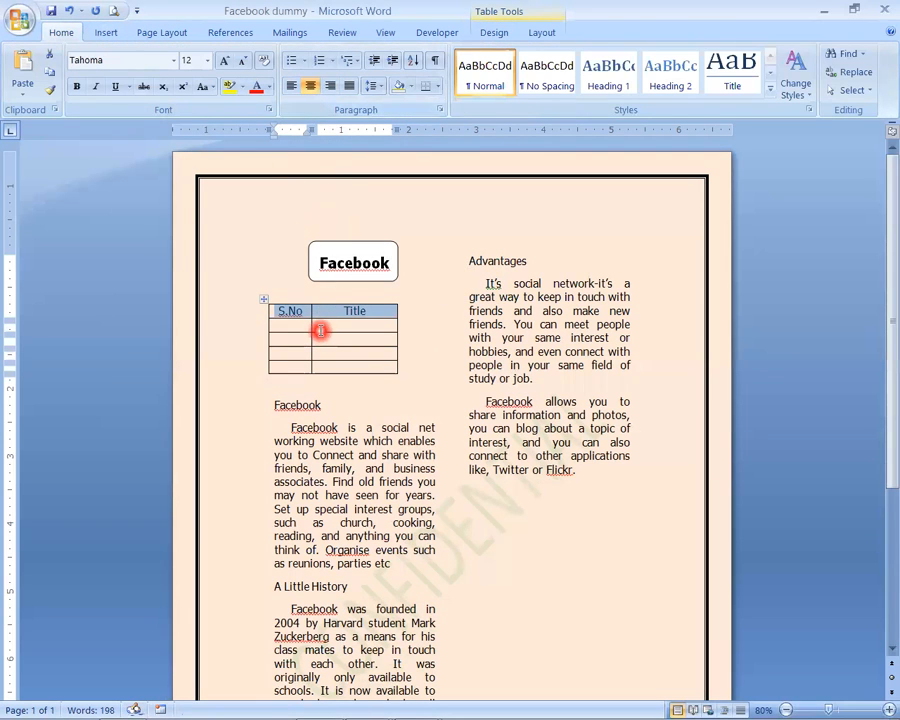
- Bold the S.No and Title headings and number the four rows below S.No from 1 to 4
{"action": "left_click", "coordinate": [80, 87]}
{"action": "left_click", "coordinate": [270, 330]}
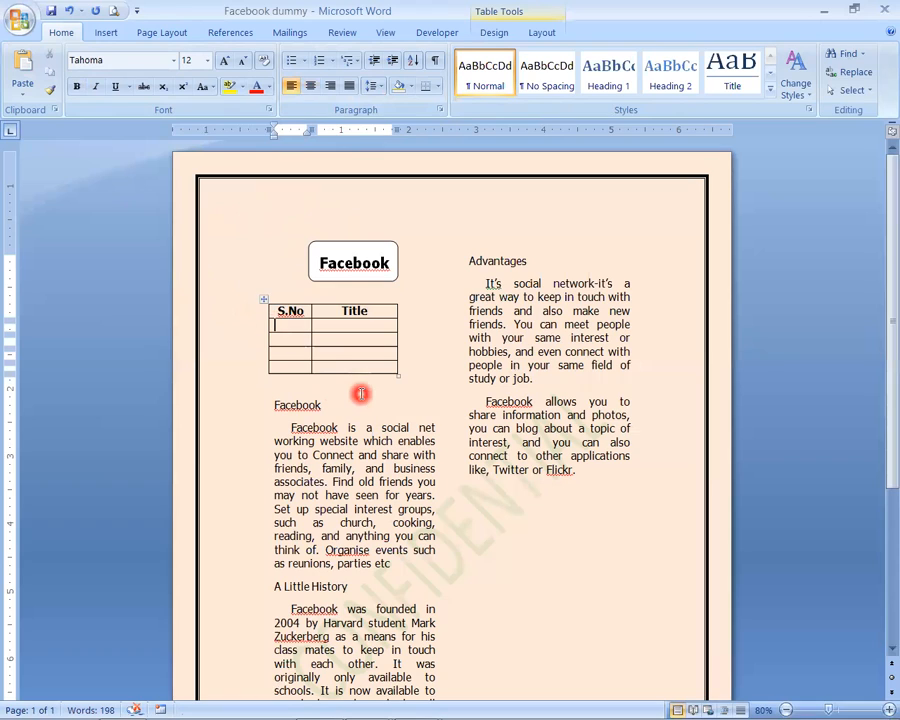
{"action": "type", "text": "1 "}
{"action": "type", "text": "2"}
{"action": "key", "text": "Down"}
{"action": "type", "text": "3"}
{"action": "key", "text": "Down"}
{"action": "type", "text": "4"}
- Fill the Title column with the section names Facebook, History, Other Things and Advantages, one per row
{"action": "key", "text": "Up"}
{"action": "key", "text": "Up"}
{"action": "key", "text": "Up"}
{"action": "key", "text": "Right"}
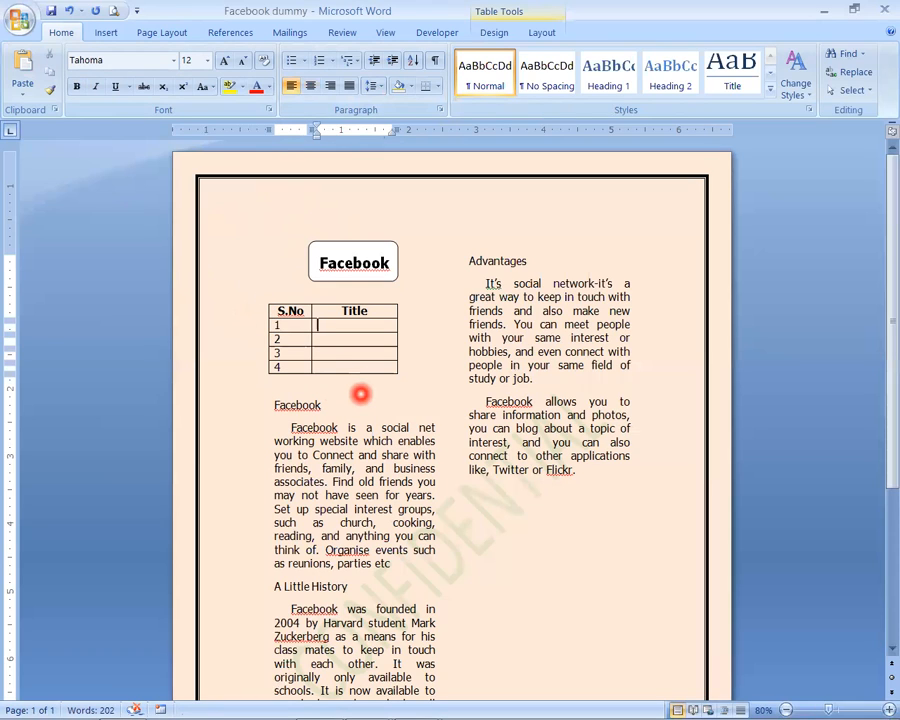
{"action": "type", "text": "Facebook"}
{"action": "key", "text": "Down"}
{"action": "type", "text": "History"}
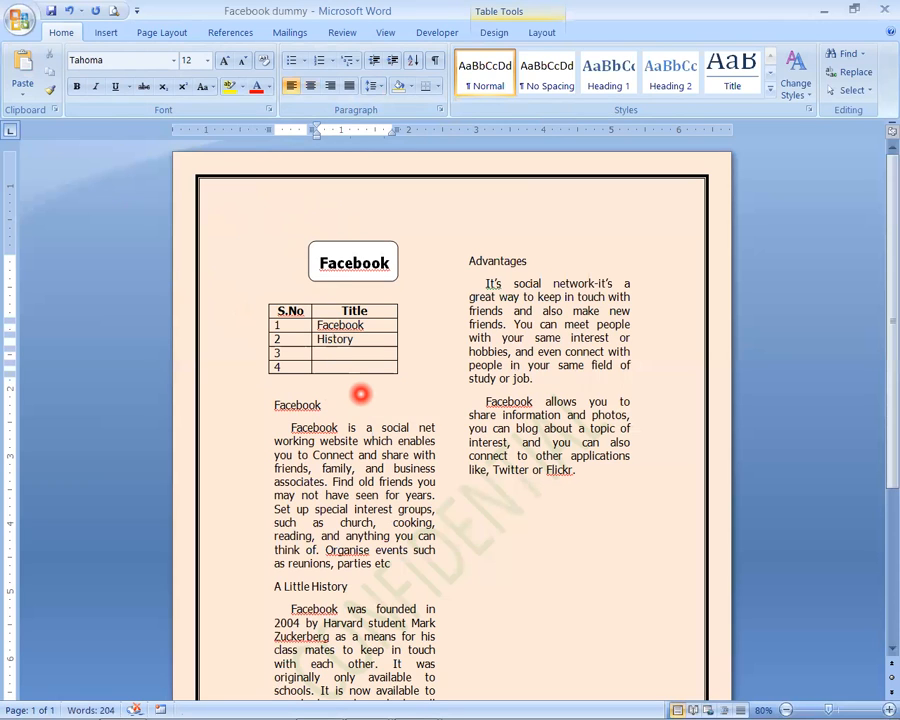
{"action": "key", "text": "Down"}
{"action": "scroll", "coordinate": [440, 548], "scroll_direction": "down", "scroll_amount": 2}
{"action": "scroll", "coordinate": [440, 548], "scroll_direction": "down", "scroll_amount": 1}
{"action": "scroll", "coordinate": [440, 548], "scroll_direction": "up", "scroll_amount": 2}
{"action": "type", "text": "Other Things"}
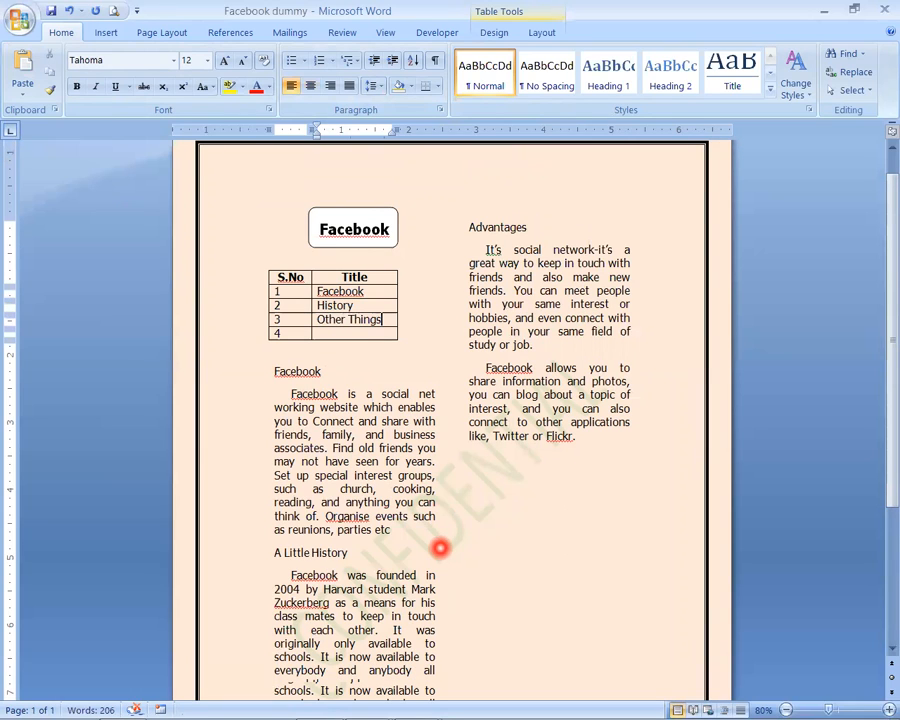
{"action": "key", "text": "Down"}
{"action": "scroll", "coordinate": [448, 546], "scroll_direction": "down", "scroll_amount": 6}
{"action": "scroll", "coordinate": [455, 546], "scroll_direction": "up", "scroll_amount": 7}
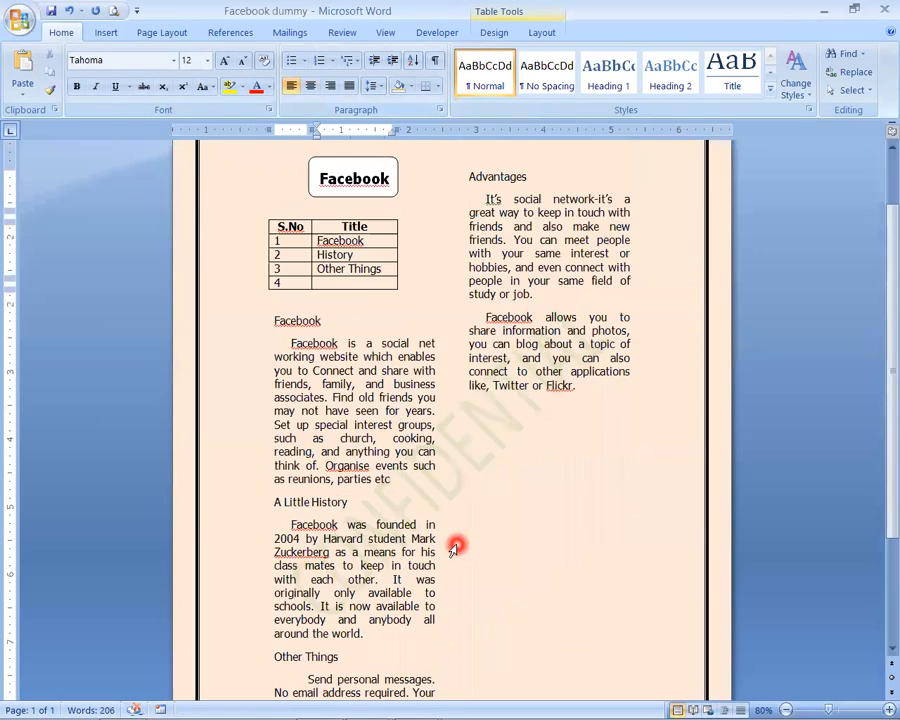
{"action": "type", "text": "Advantages"}
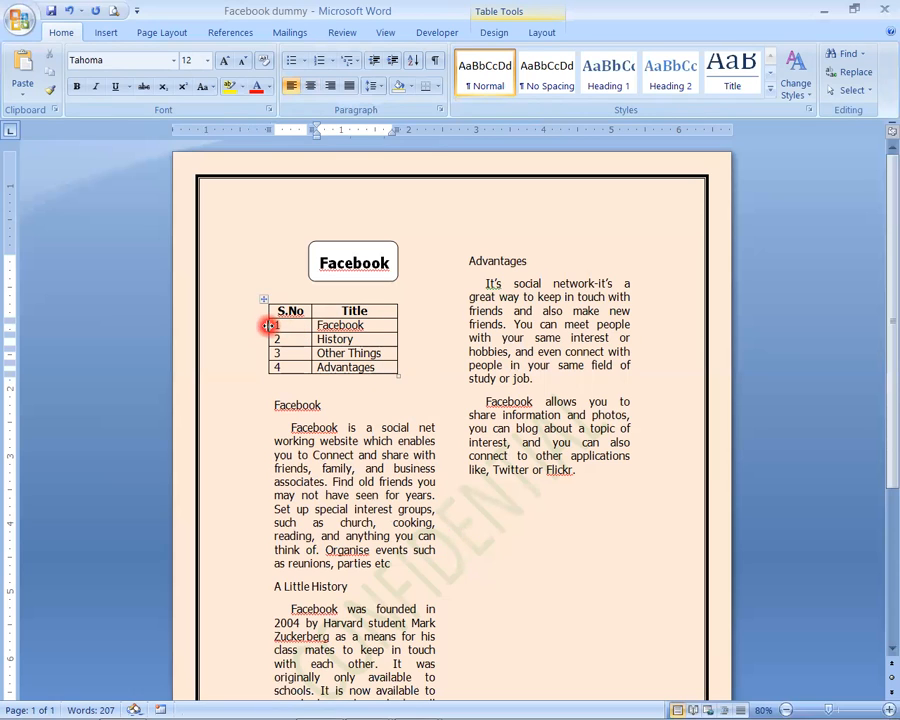
- Centre the serial numbers 1 to 4 and widen the table's Title column to the edge of the text column
{"action": "left_click_drag", "start_coordinate": [270, 325], "coordinate": [284, 368]}
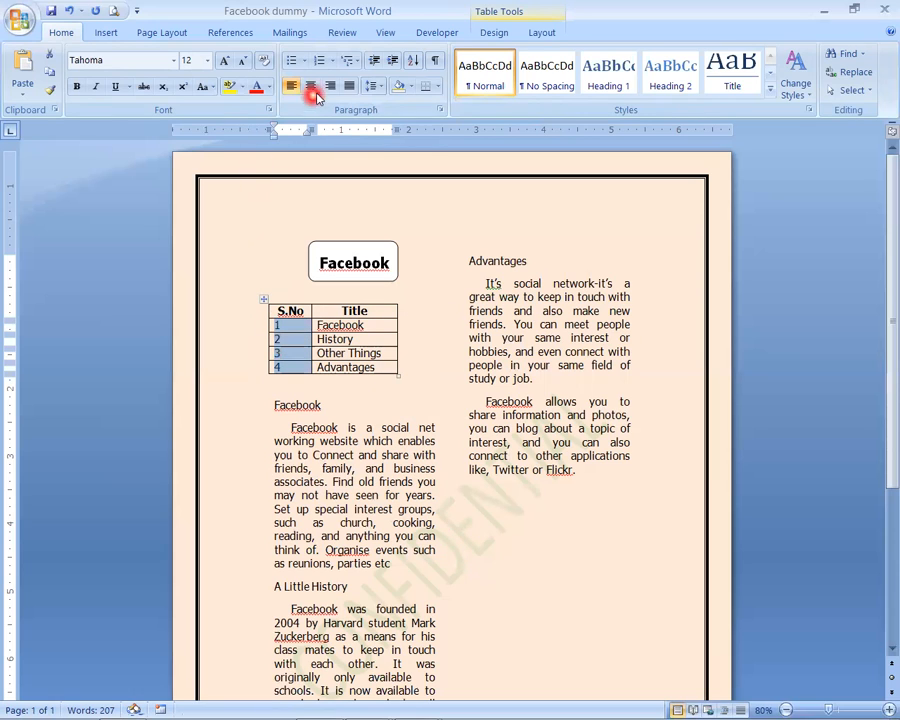
{"action": "left_click", "coordinate": [311, 90]}
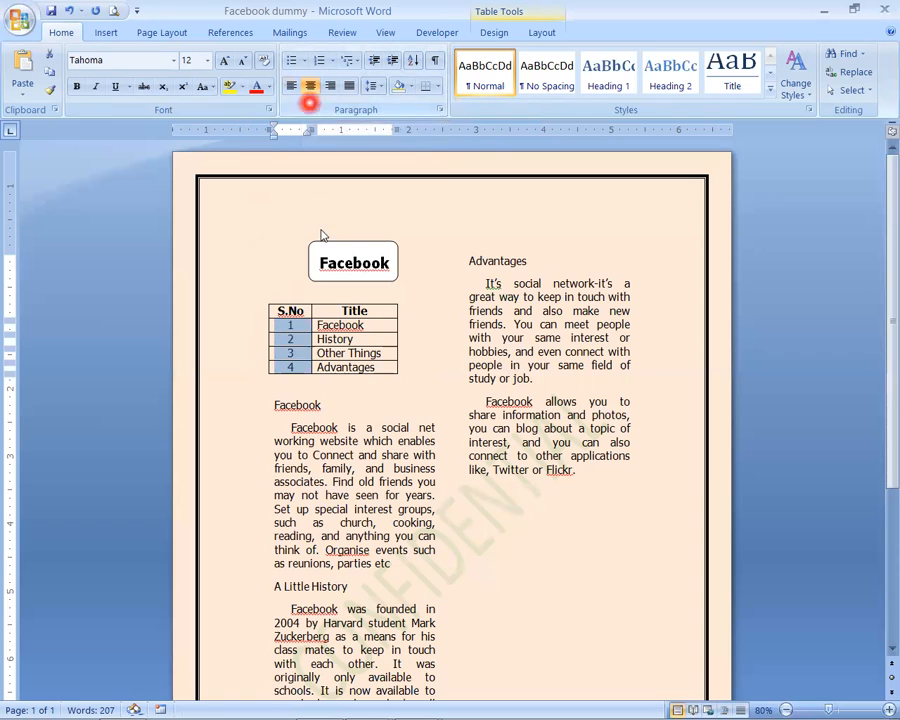
{"action": "left_click", "coordinate": [362, 323]}
{"action": "left_click_drag", "start_coordinate": [398, 128], "coordinate": [434, 130]}
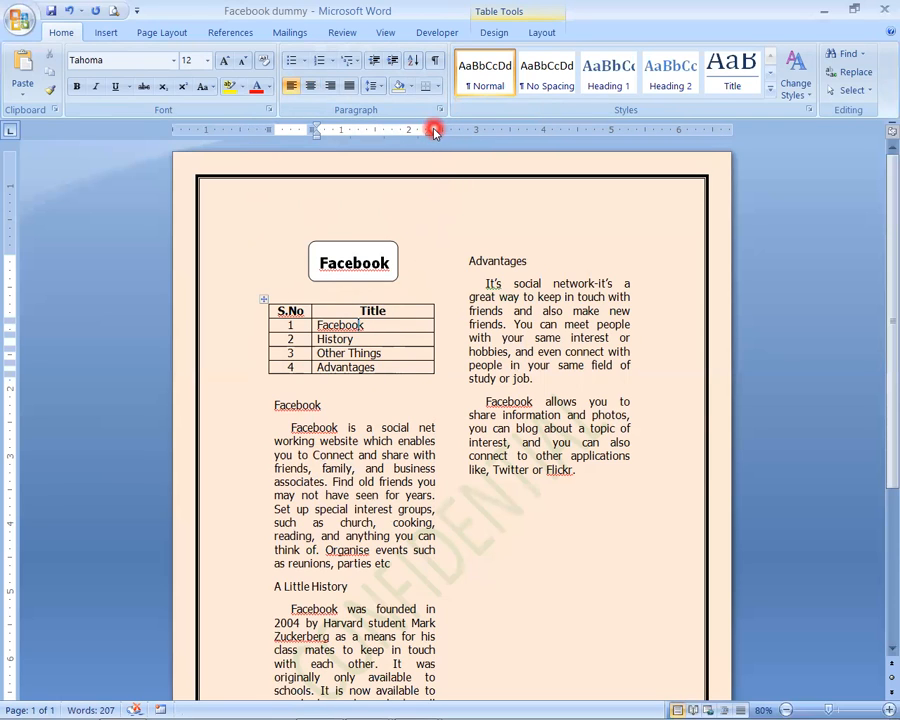
{"action": "left_click", "coordinate": [392, 327]}
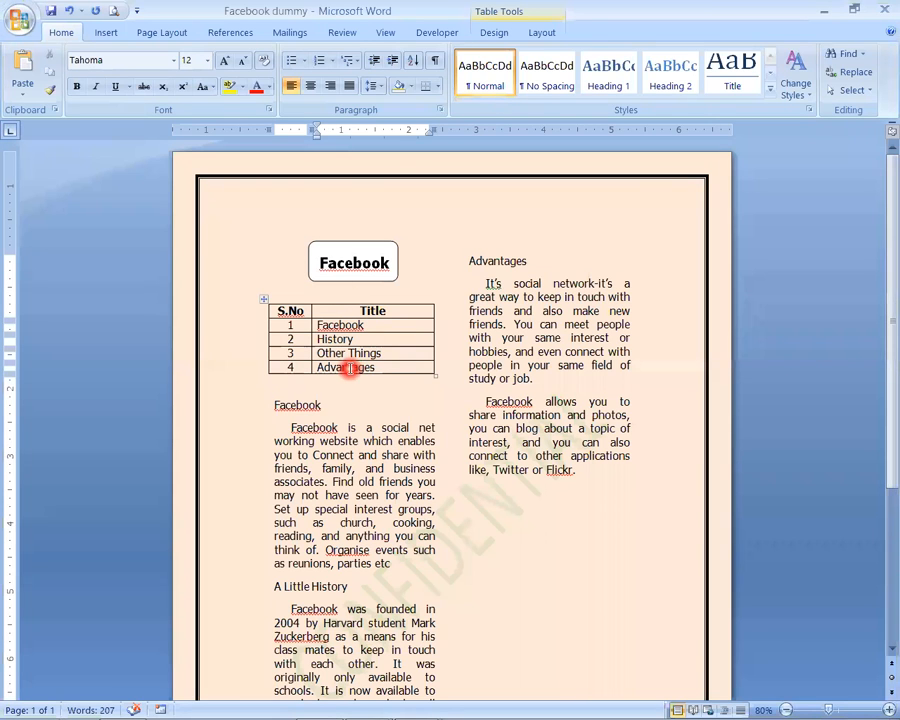
- Prefix the Facebook heading below the table with "1." and undo the automatic list formatting so the number stays plain text
{"action": "left_click", "coordinate": [295, 404]}
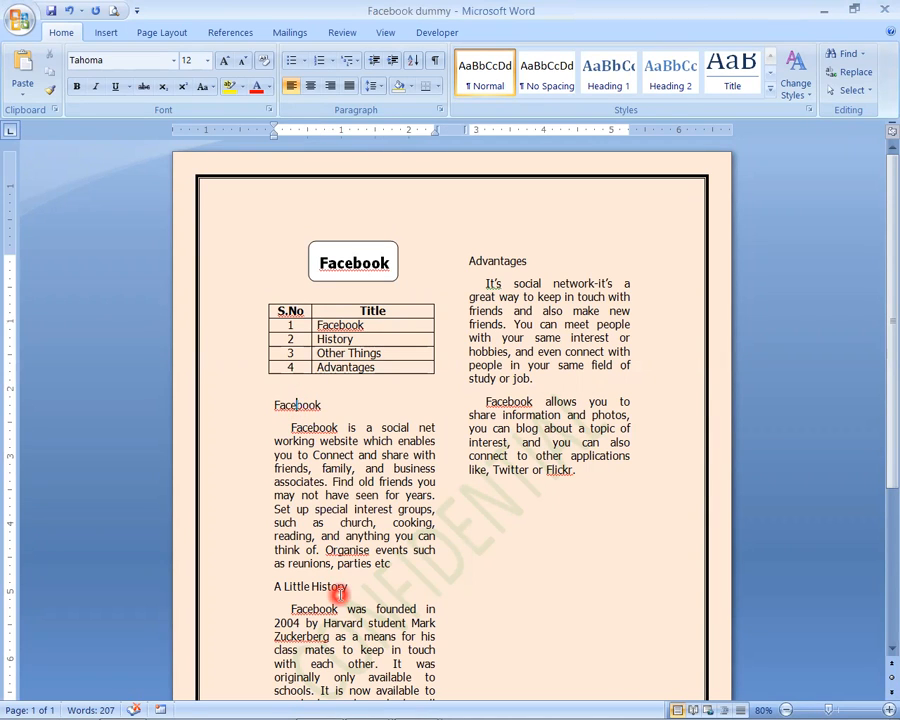
{"action": "key", "text": "Home"}
{"action": "type", "text": "1."}
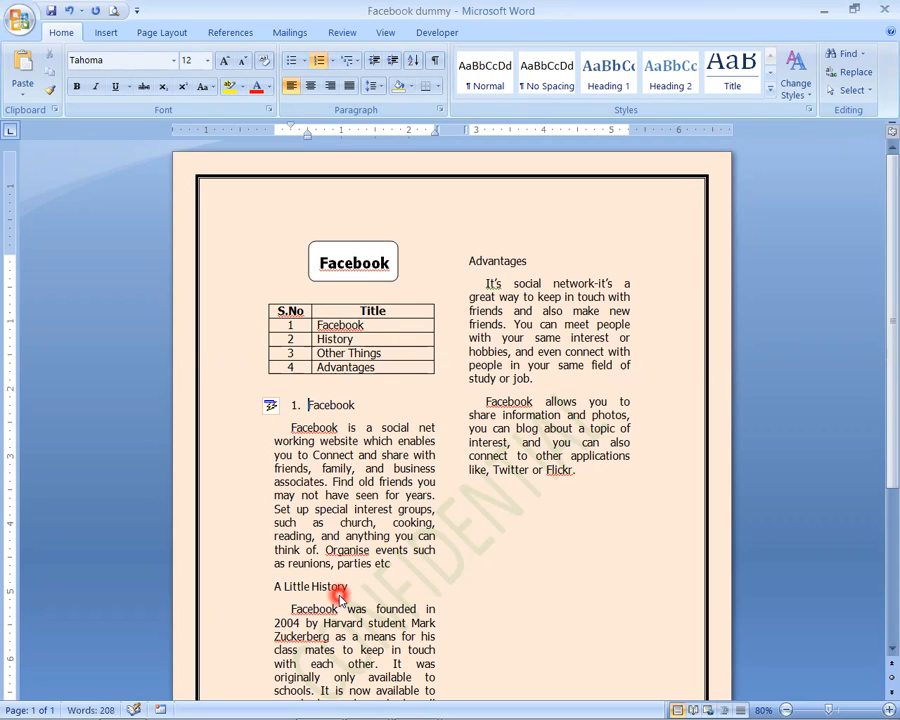
{"action": "key", "text": "ctrl+z"}
- Make the heading "1. Facebook" bold with font size 14
{"action": "key", "text": "Home"}
{"action": "key", "text": "shift+End"}
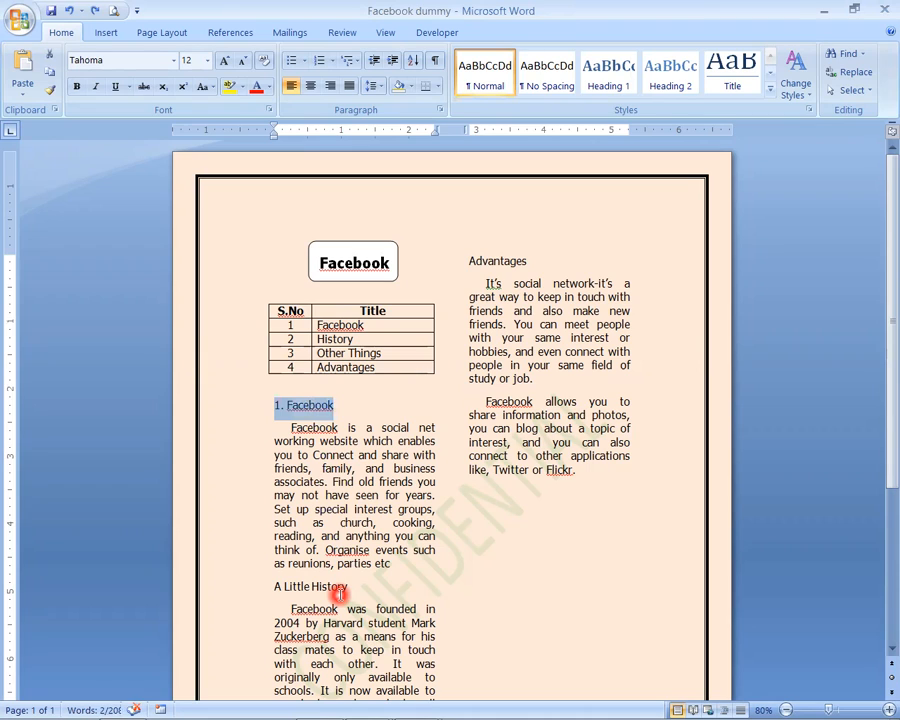
{"action": "key", "text": "ctrl+b"}
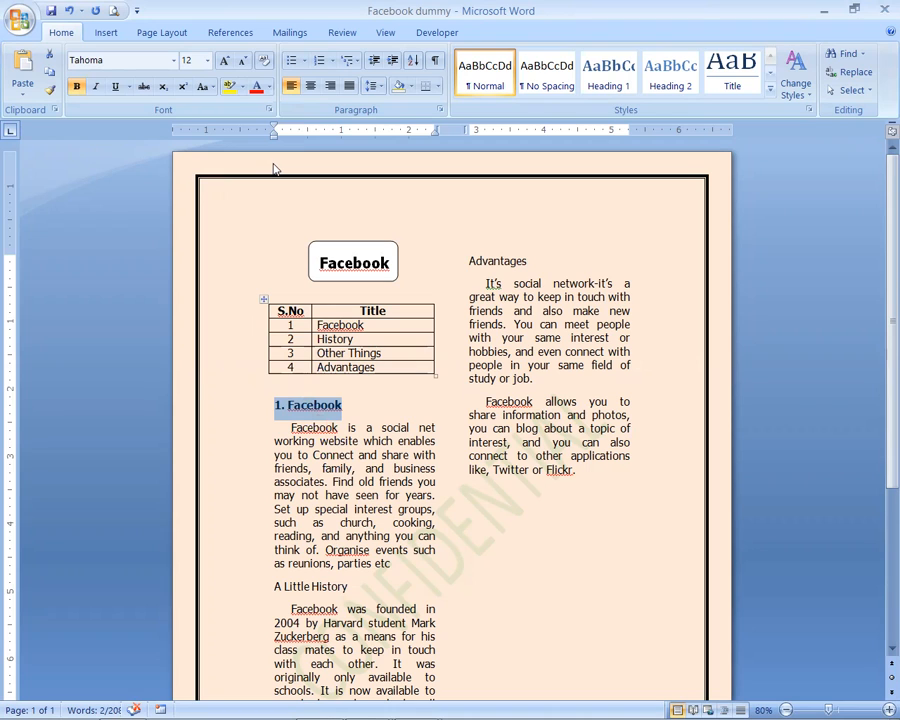
{"action": "left_click", "coordinate": [188, 61]}
{"action": "type", "text": "14"}
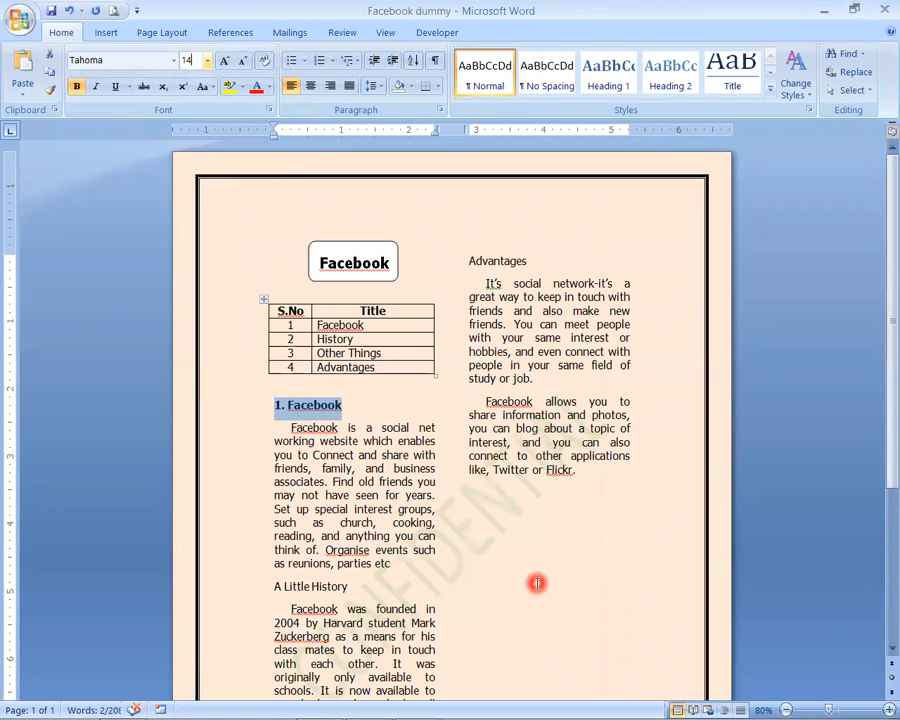
{"action": "key", "text": "Return"}
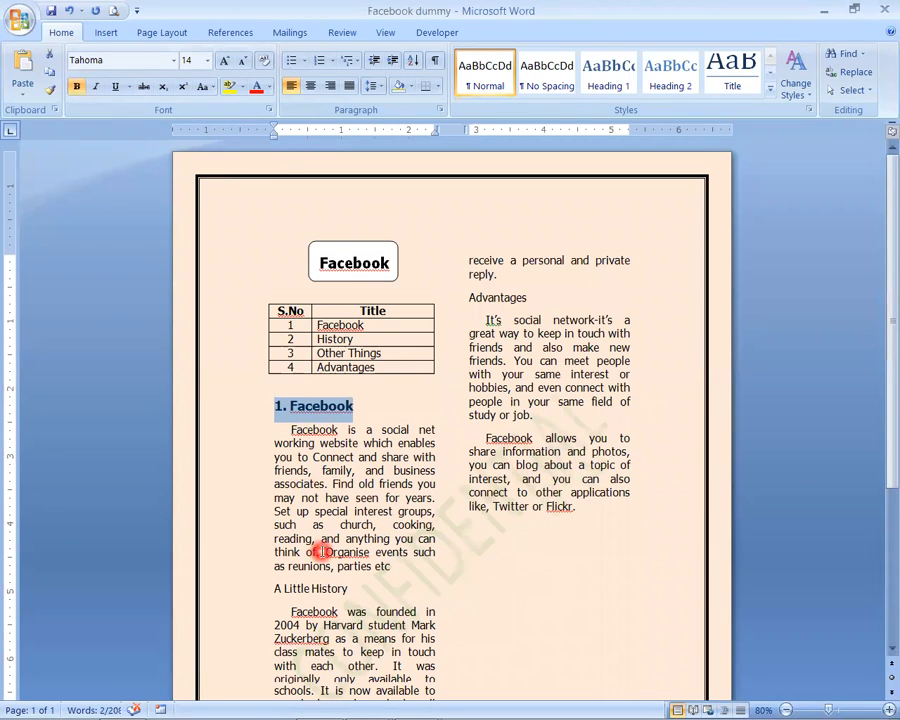
{"action": "left_click", "coordinate": [303, 425]}
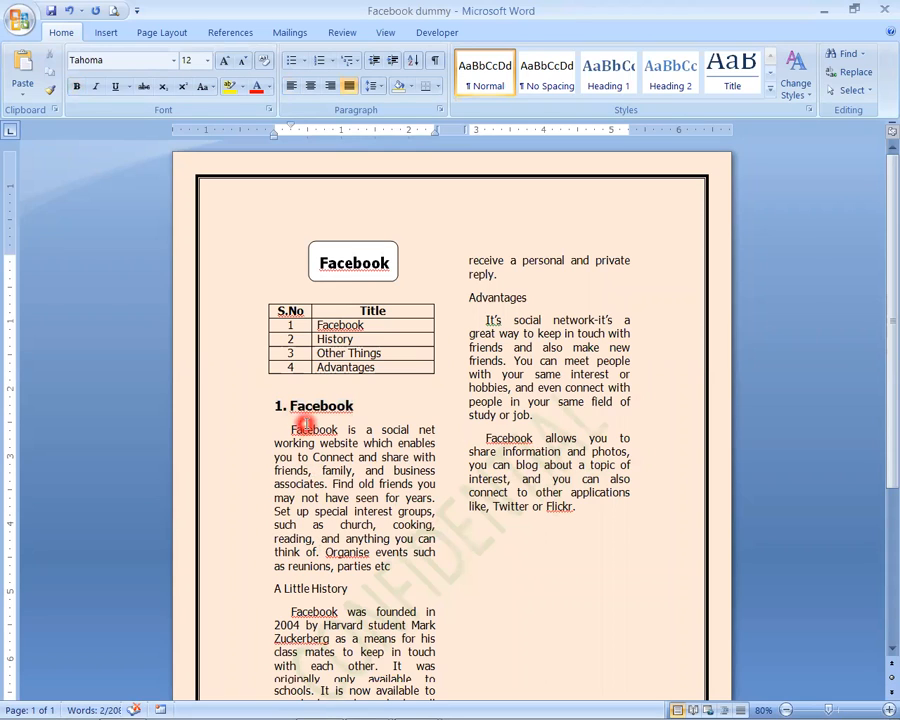
- Prefix the A Little History heading with "2." and make it bold with font size 14
{"action": "left_click", "coordinate": [282, 590]}
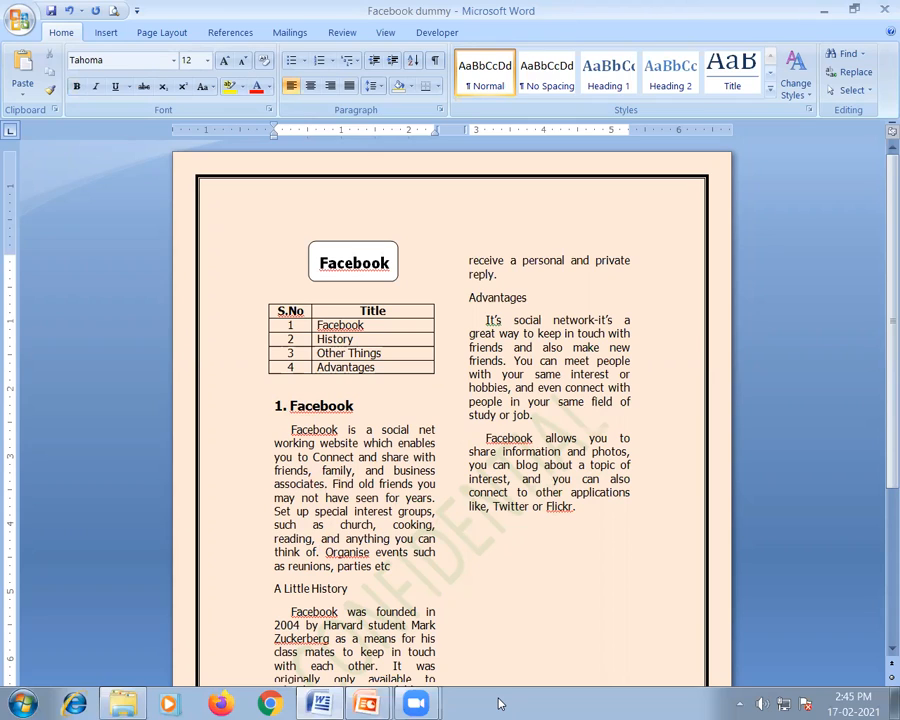
{"action": "type", "text": "2."}
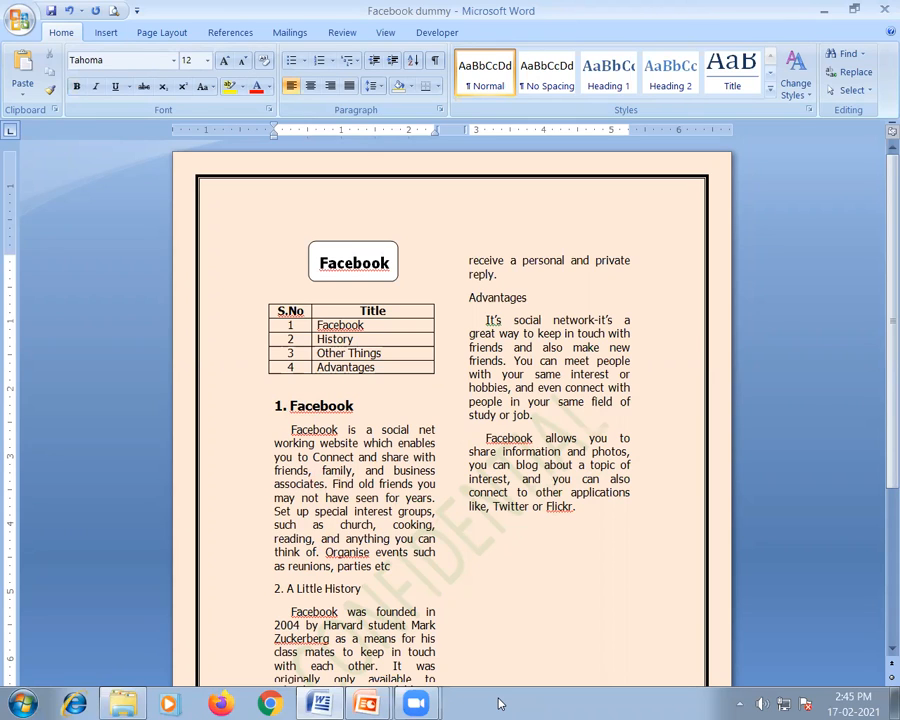
{"action": "key", "text": "Home"}
{"action": "key", "text": "shift+End"}
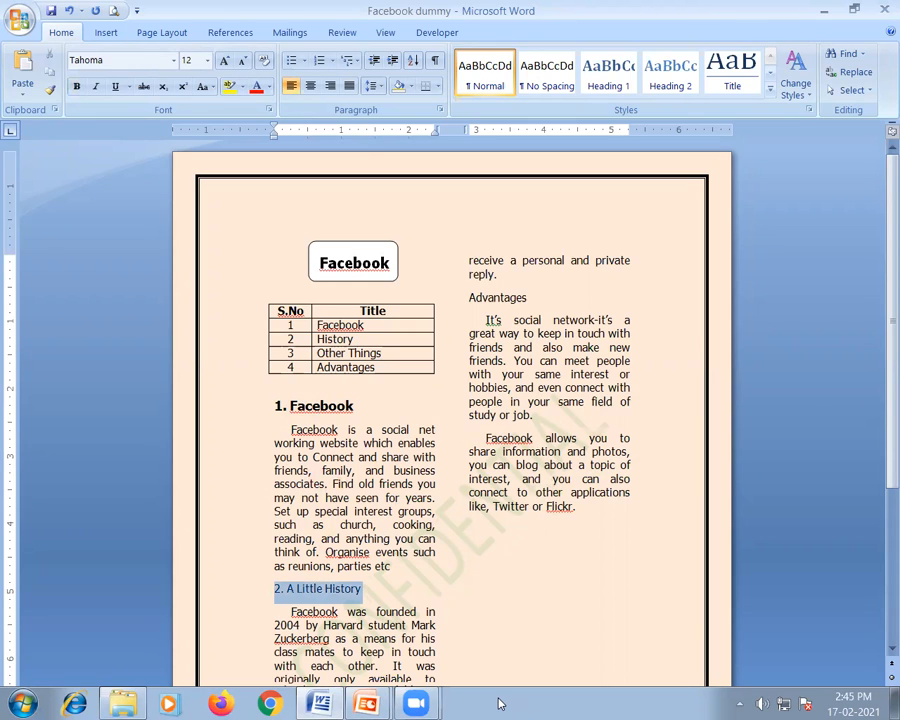
{"action": "key", "text": "ctrl+b"}
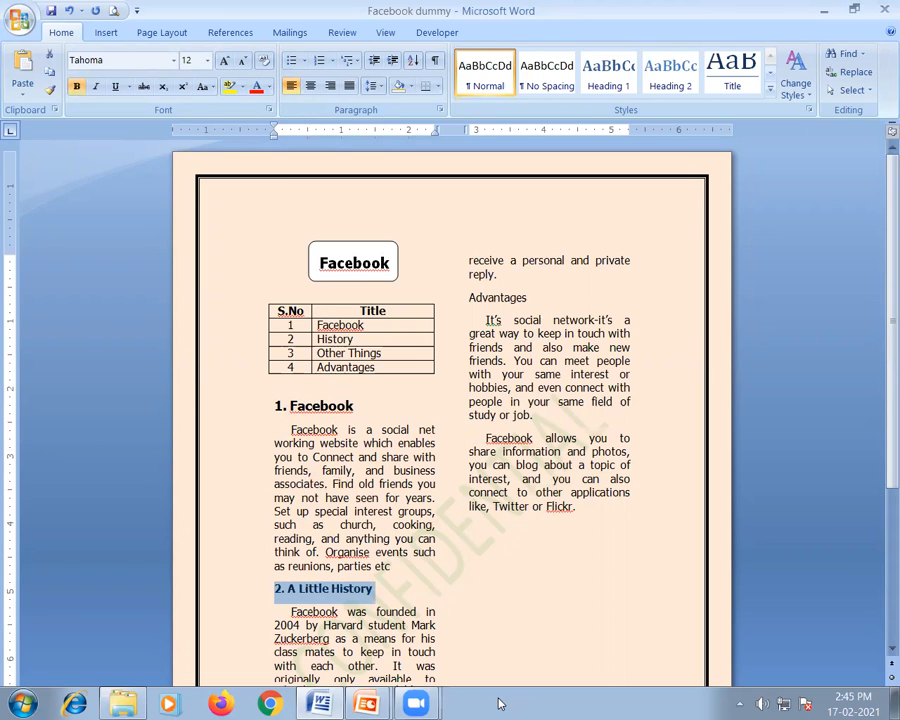
{"action": "key", "text": "ctrl+shift+period"}
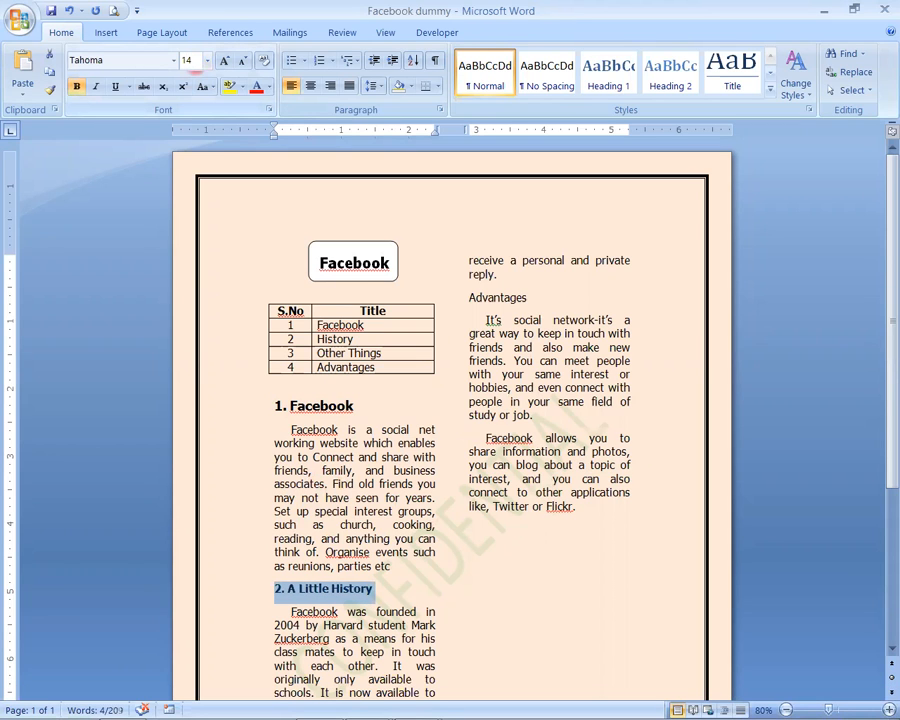
{"action": "left_click", "coordinate": [339, 443]}
- Prefix the Other Things heading with "3." and make it bold with font size 14
{"action": "scroll", "coordinate": [348, 497], "scroll_direction": "down", "scroll_amount": 4}
{"action": "left_click", "coordinate": [302, 510]}
{"action": "scroll", "coordinate": [680, 704], "scroll_direction": "up", "scroll_amount": 1}
{"action": "scroll", "coordinate": [680, 704], "scroll_direction": "up", "scroll_amount": 3}
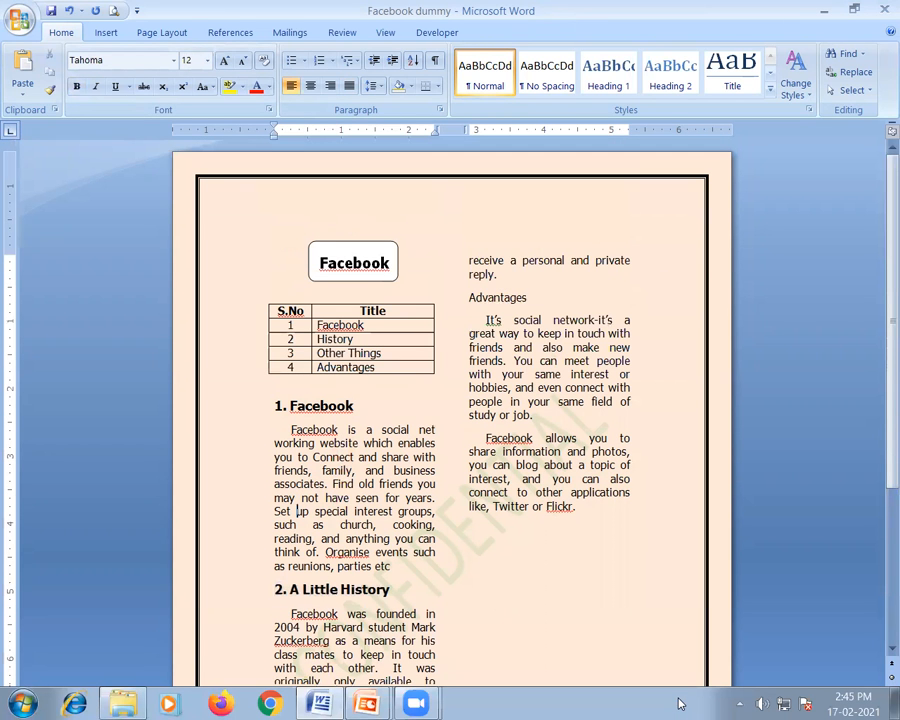
{"action": "scroll", "coordinate": [300, 480], "scroll_direction": "down", "scroll_amount": 5}
{"action": "left_click", "coordinate": [294, 490]}
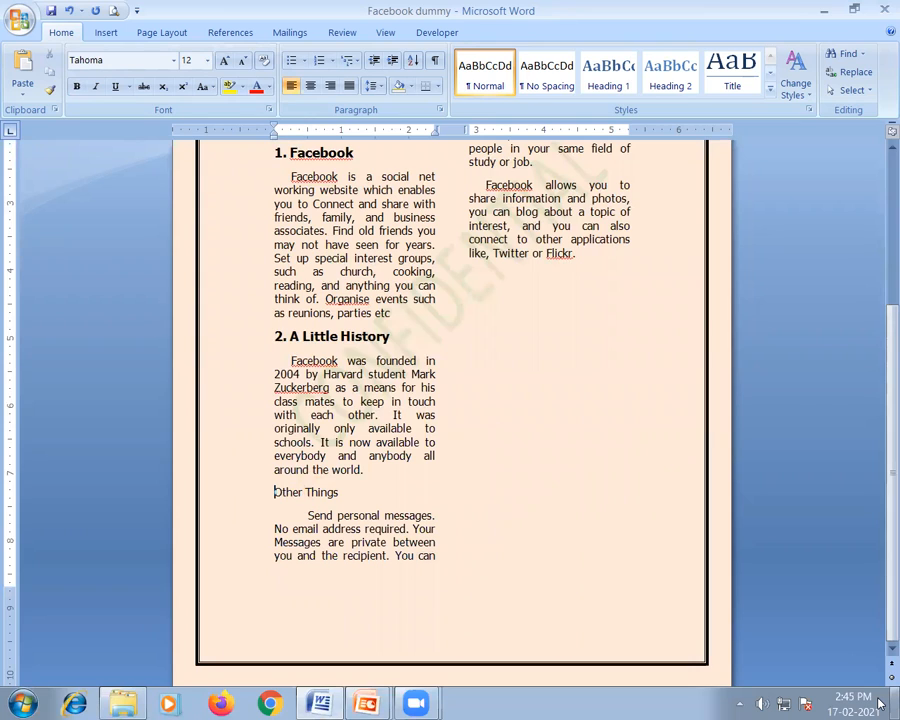
{"action": "type", "text": "3."}
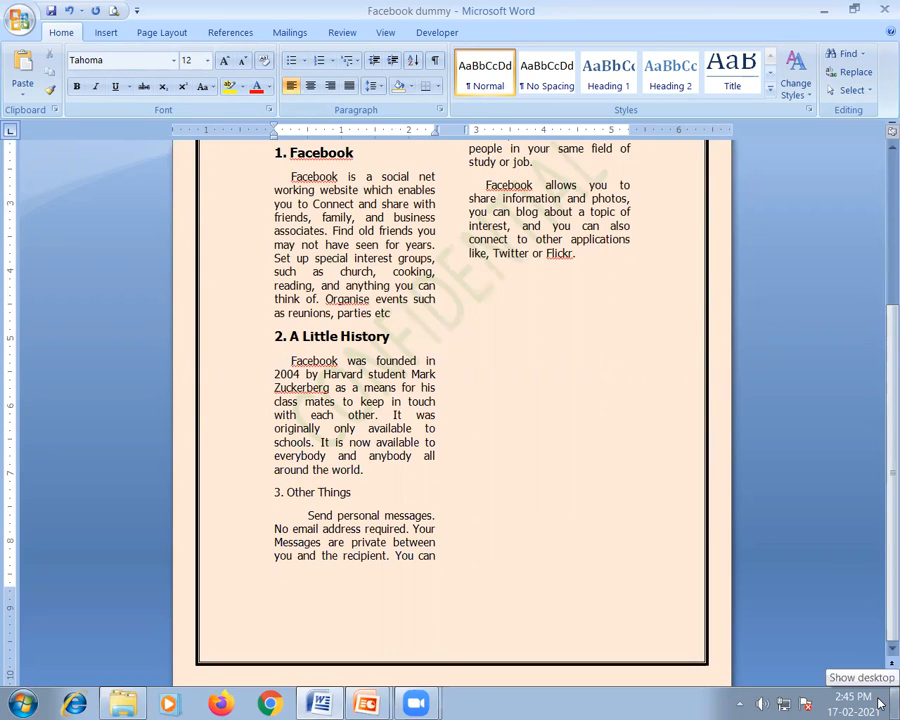
{"action": "key", "text": "Home"}
{"action": "key", "text": "shift+End"}
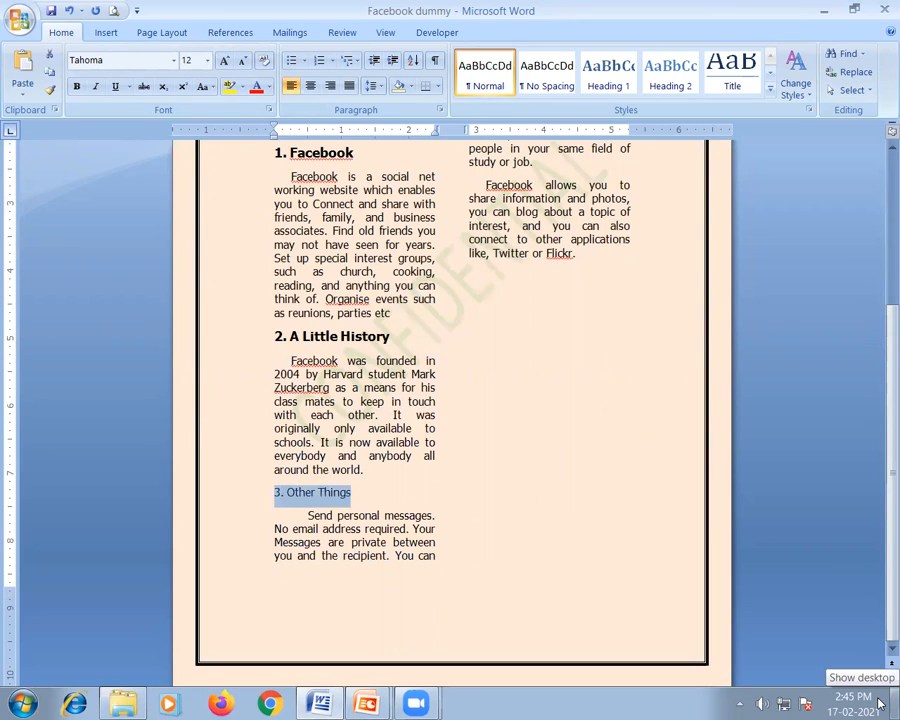
{"action": "key", "text": "ctrl+b"}
{"action": "left_click", "coordinate": [189, 63]}
{"action": "type", "text": "14"}
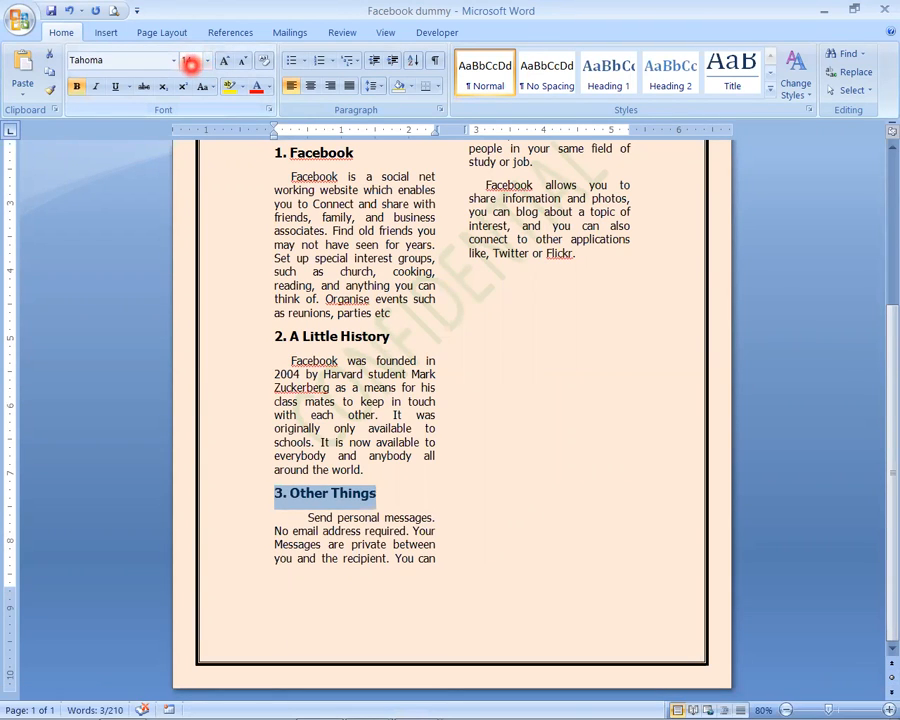
{"action": "key", "text": "Return"}
{"action": "left_click", "coordinate": [356, 378]}
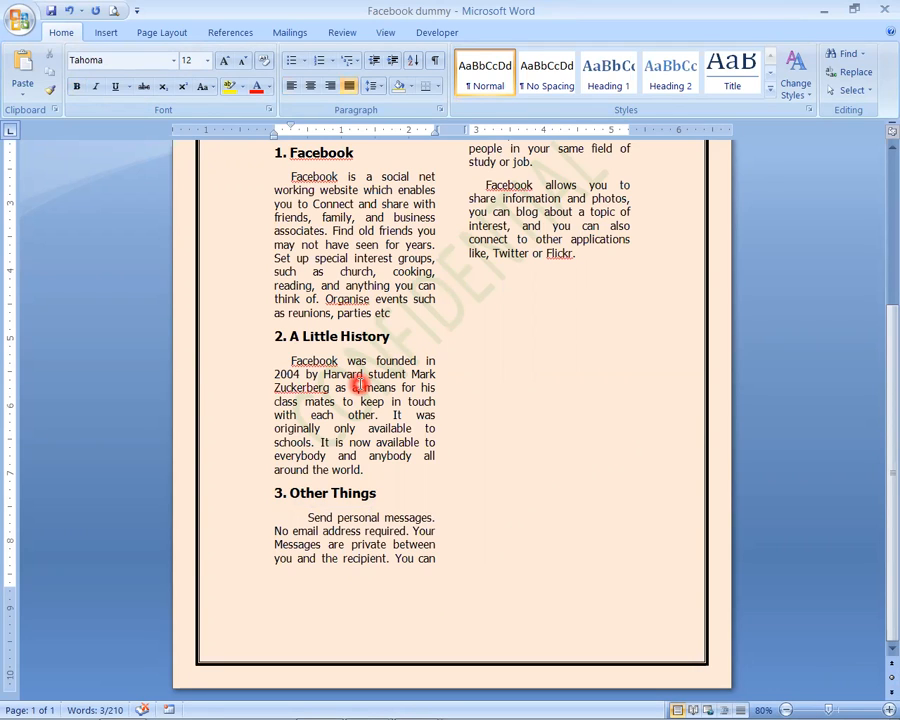
- Prefix the Advantages heading with "4.", make it bold and enlarge it to match the other numbered headings
{"action": "scroll", "coordinate": [476, 499], "scroll_direction": "up", "scroll_amount": 5}
{"action": "left_click", "coordinate": [470, 280]}
{"action": "type", "text": "4."}
{"action": "key", "text": "Home"}
{"action": "key", "text": "shift+End"}
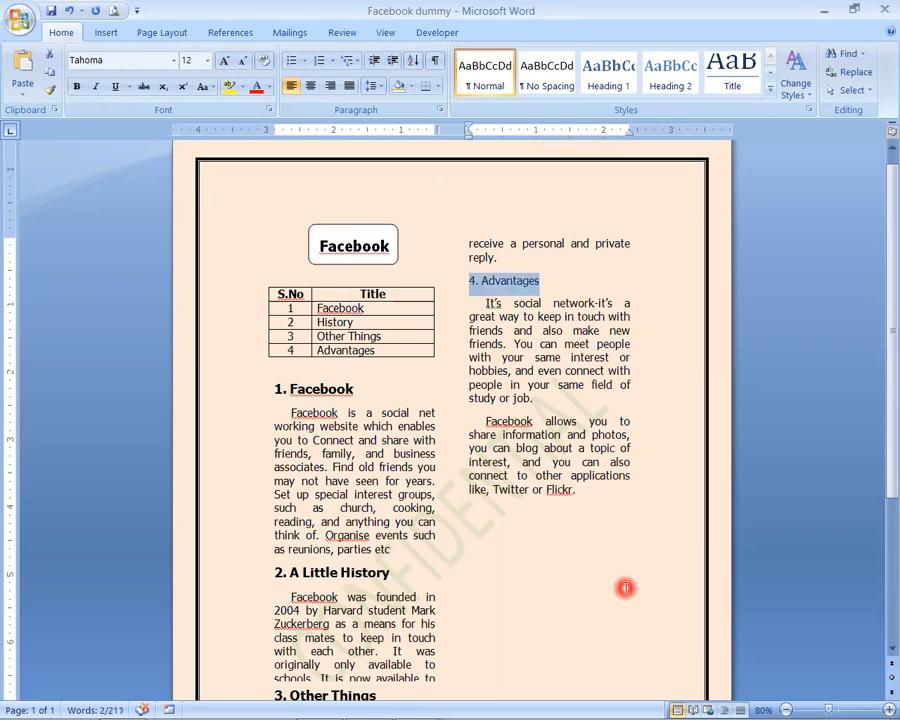
{"action": "key", "text": "ctrl+b"}
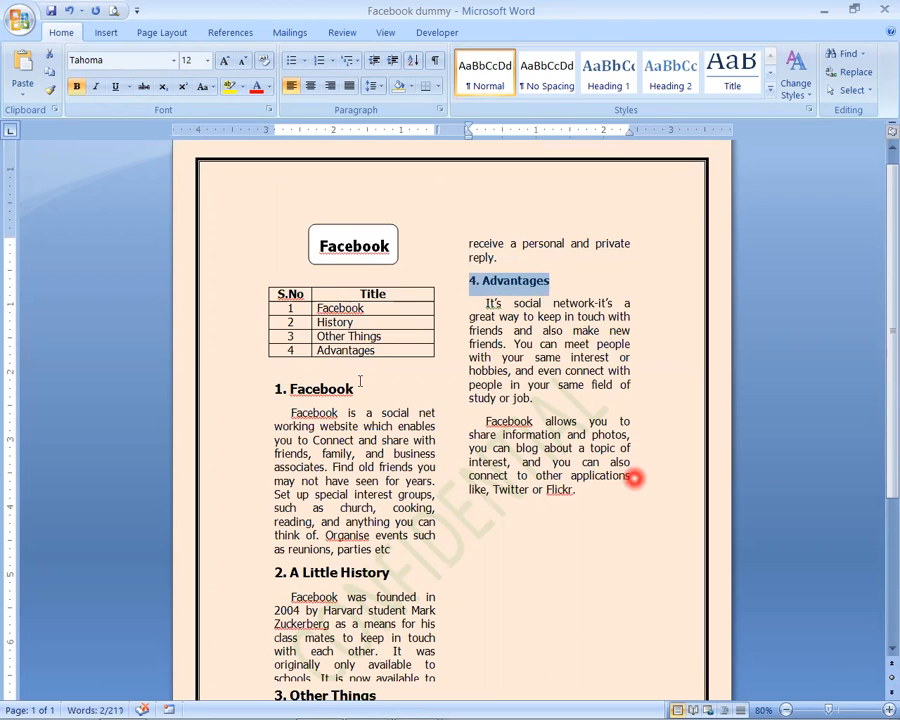
{"action": "key", "text": "ctrl+shift+period"}
{"action": "left_click", "coordinate": [553, 352]}
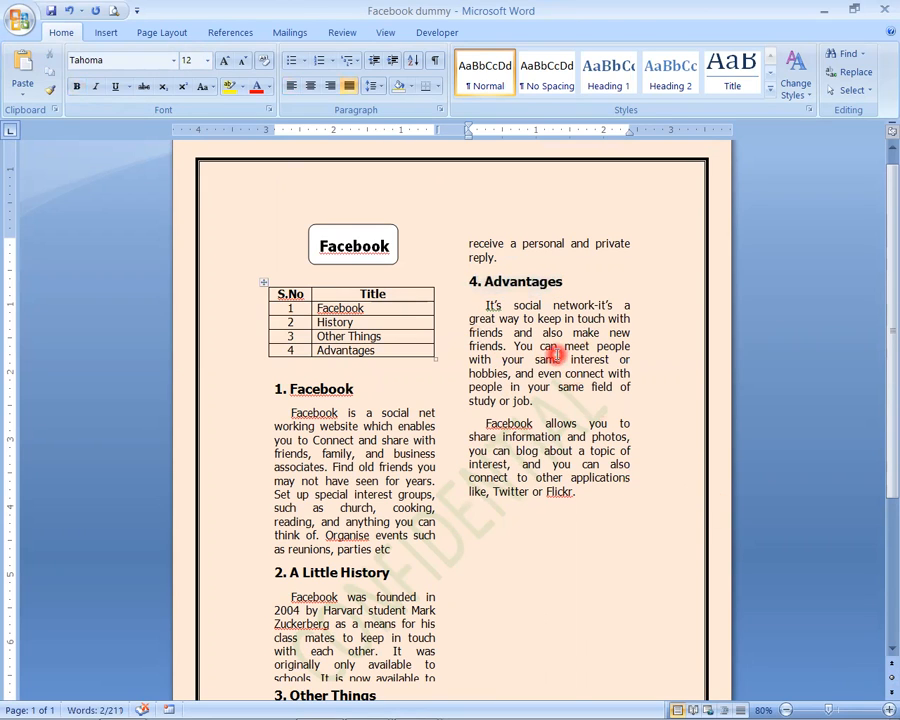
- Underline the headings "1. Facebook" and "2. A Little History"
{"action": "scroll", "coordinate": [557, 405], "scroll_direction": "down", "scroll_amount": 5}
{"action": "scroll", "coordinate": [557, 410], "scroll_direction": "up", "scroll_amount": 4}
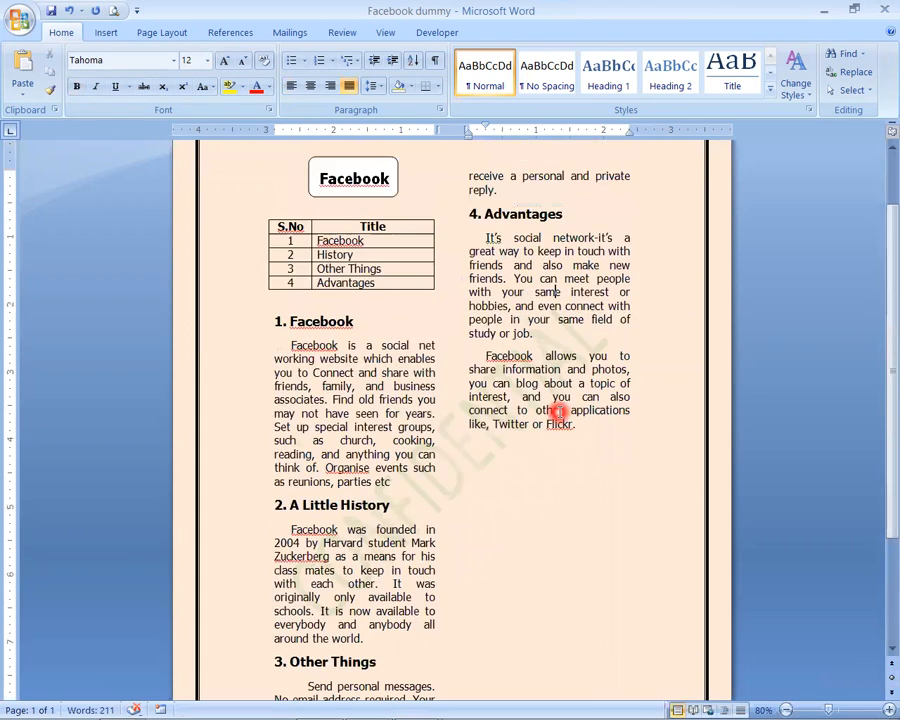
{"action": "scroll", "coordinate": [557, 410], "scroll_direction": "up", "scroll_amount": 2}
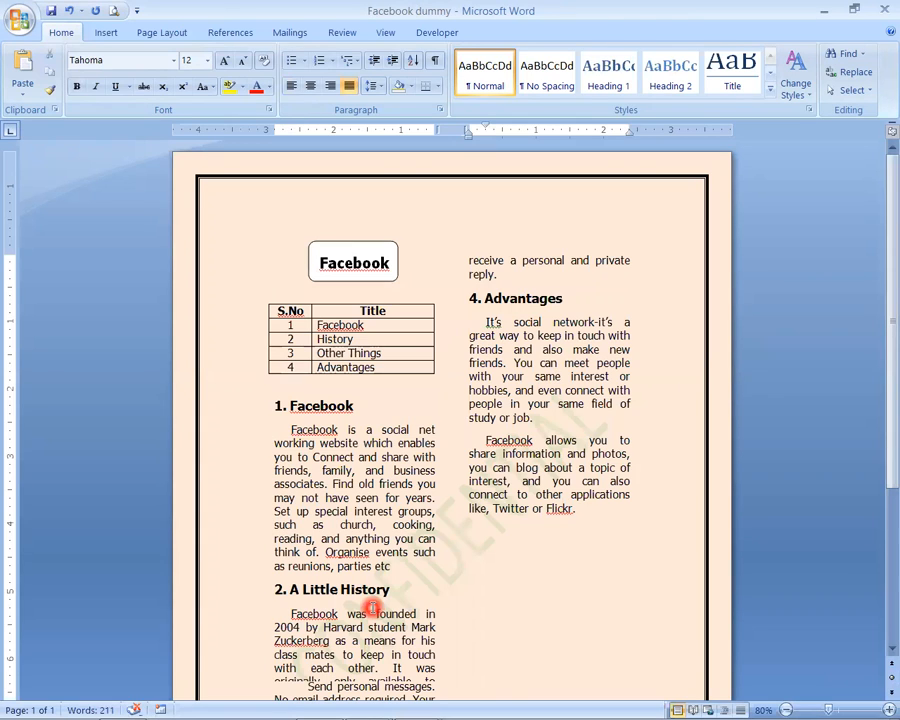
{"action": "left_click", "coordinate": [308, 405]}
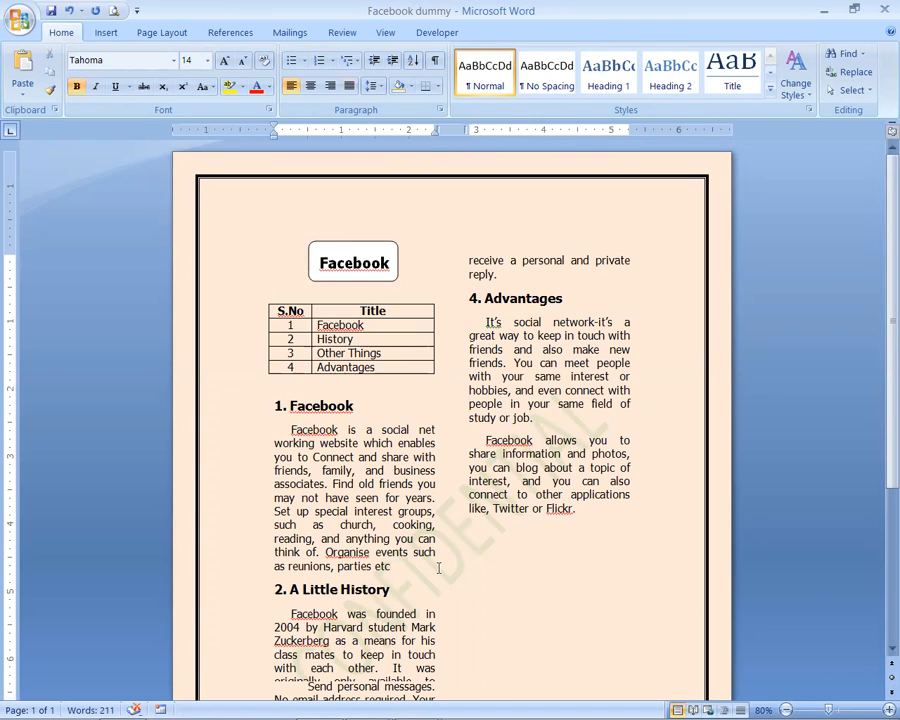
{"action": "key", "text": "Home"}
{"action": "key", "text": "shift+End"}
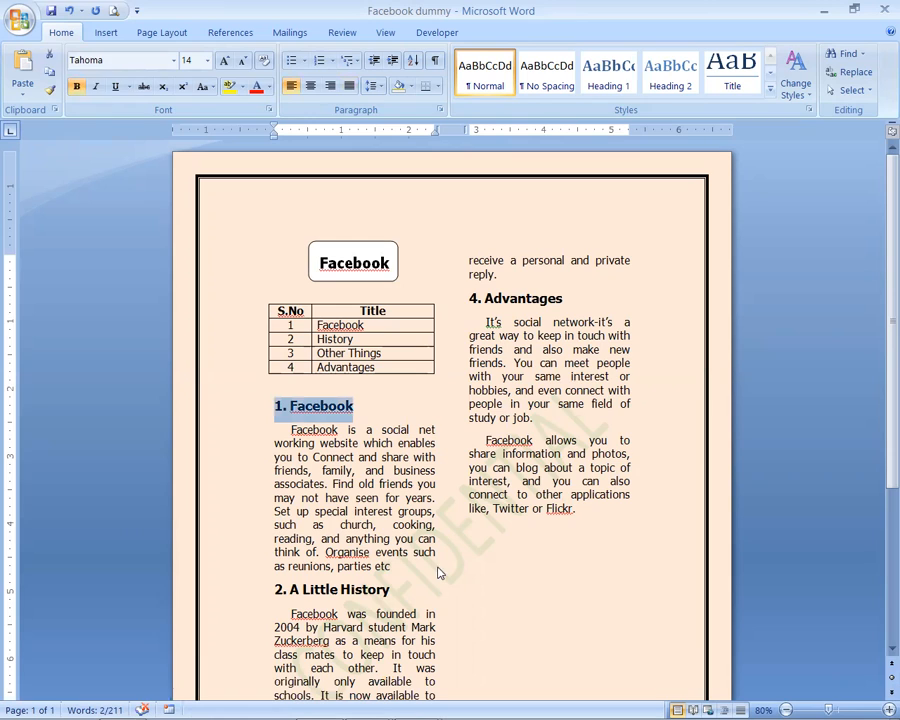
{"action": "left_click", "coordinate": [116, 86]}
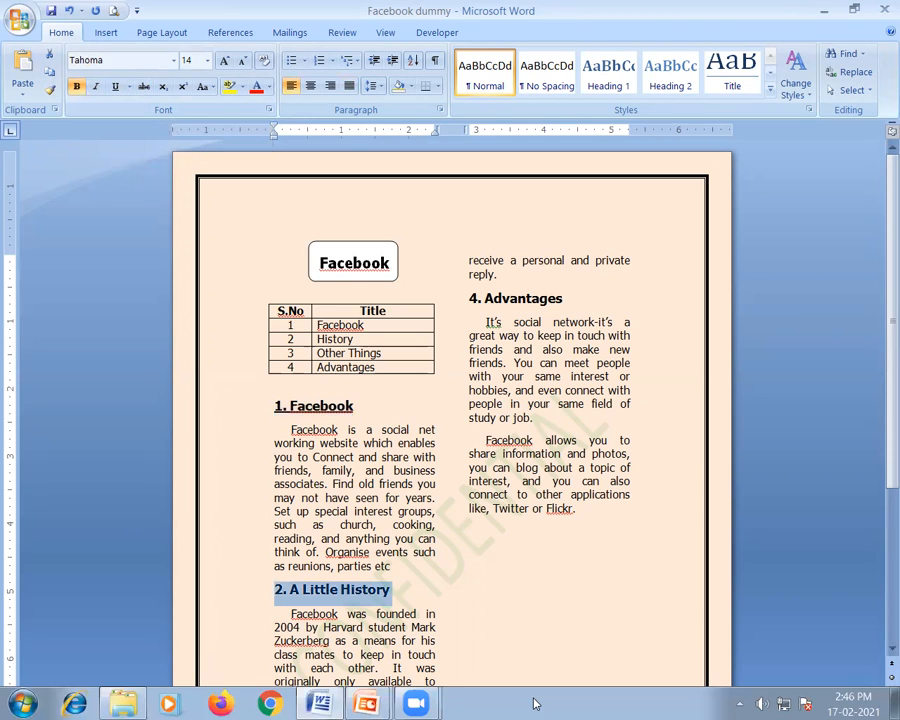
{"action": "left_click", "coordinate": [116, 86]}
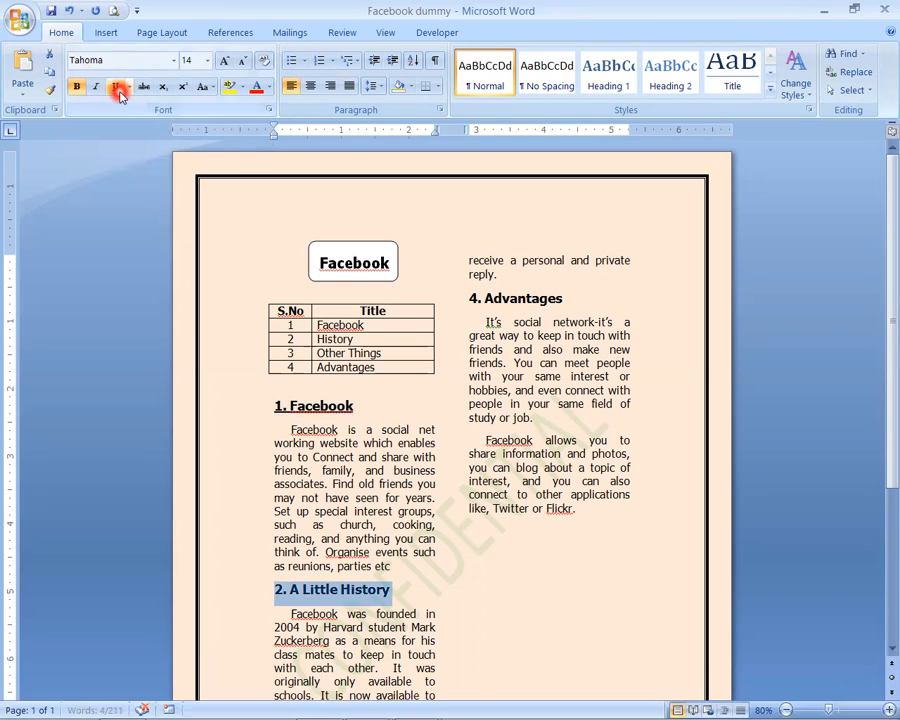
{"action": "left_click", "coordinate": [333, 590]}
- Underline the headings "3. Other Things" and "4. Advantages"
{"action": "scroll", "coordinate": [343, 598], "scroll_direction": "down", "scroll_amount": 3}
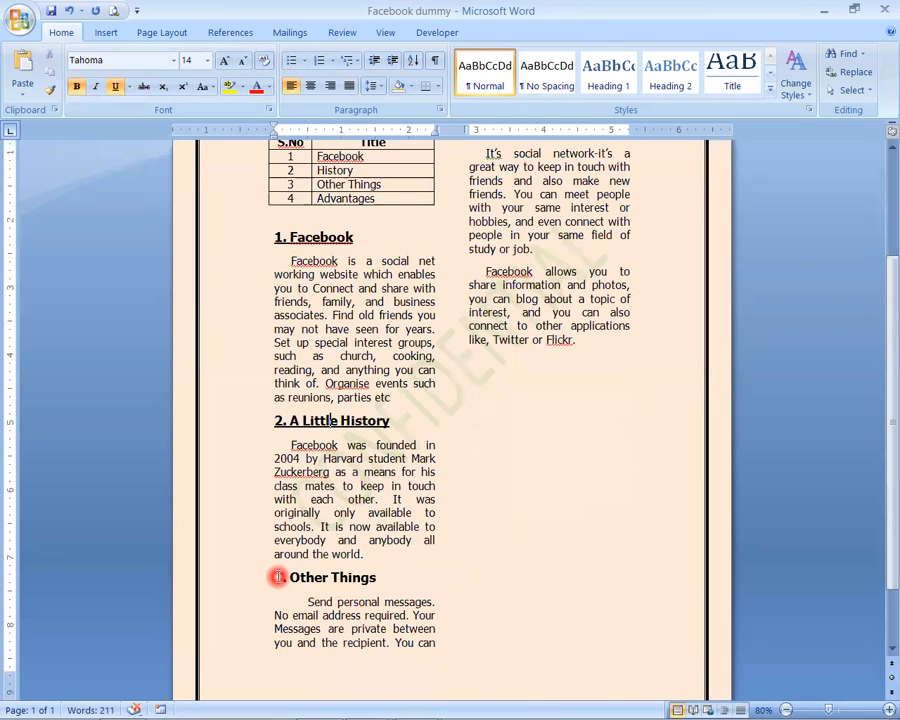
{"action": "left_click_drag", "start_coordinate": [277, 577], "coordinate": [370, 582]}
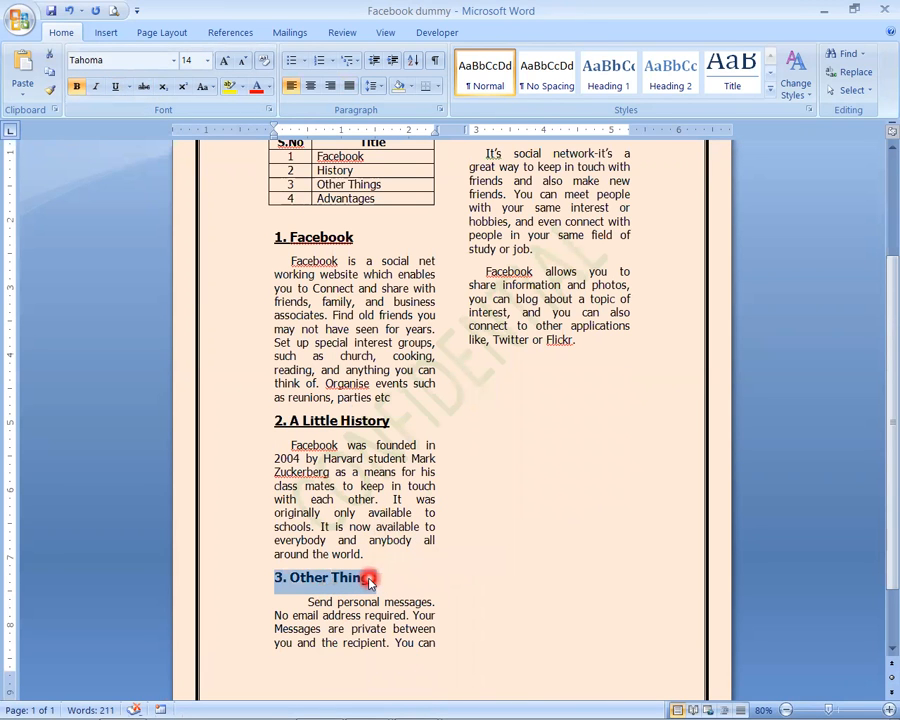
{"action": "left_click", "coordinate": [115, 86]}
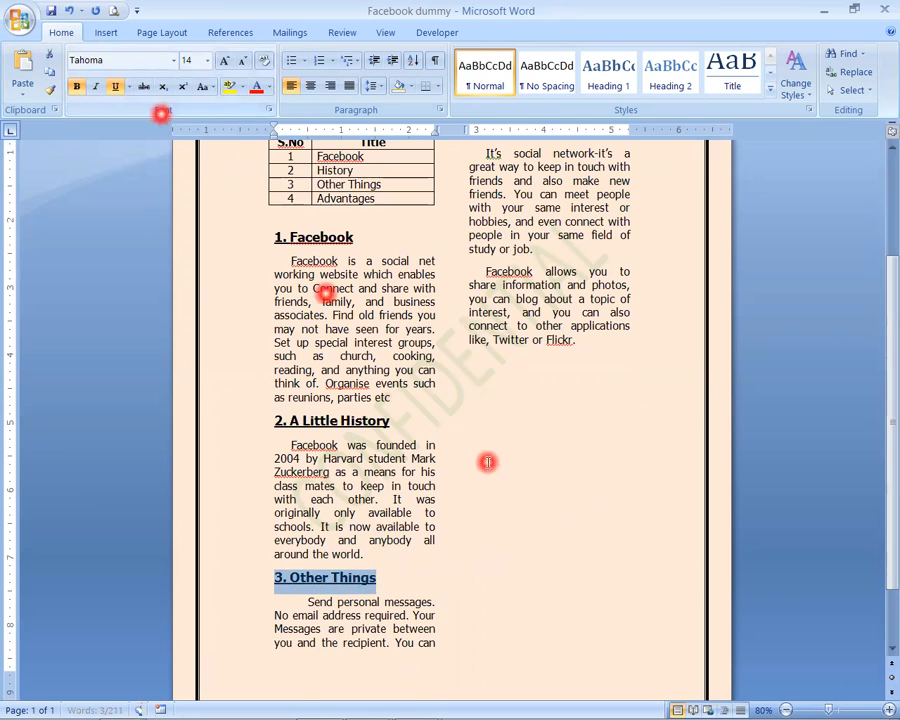
{"action": "scroll", "coordinate": [468, 305], "scroll_direction": "up", "scroll_amount": 3}
{"action": "left_click_drag", "start_coordinate": [475, 299], "coordinate": [557, 308]}
{"action": "left_click", "coordinate": [116, 86]}
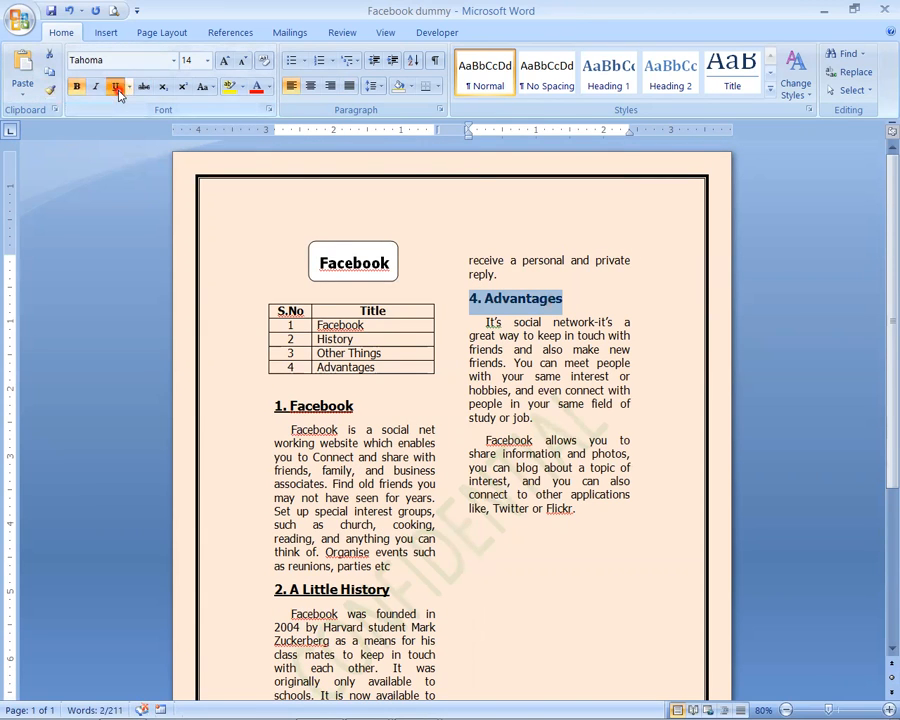
{"action": "left_click", "coordinate": [517, 547]}
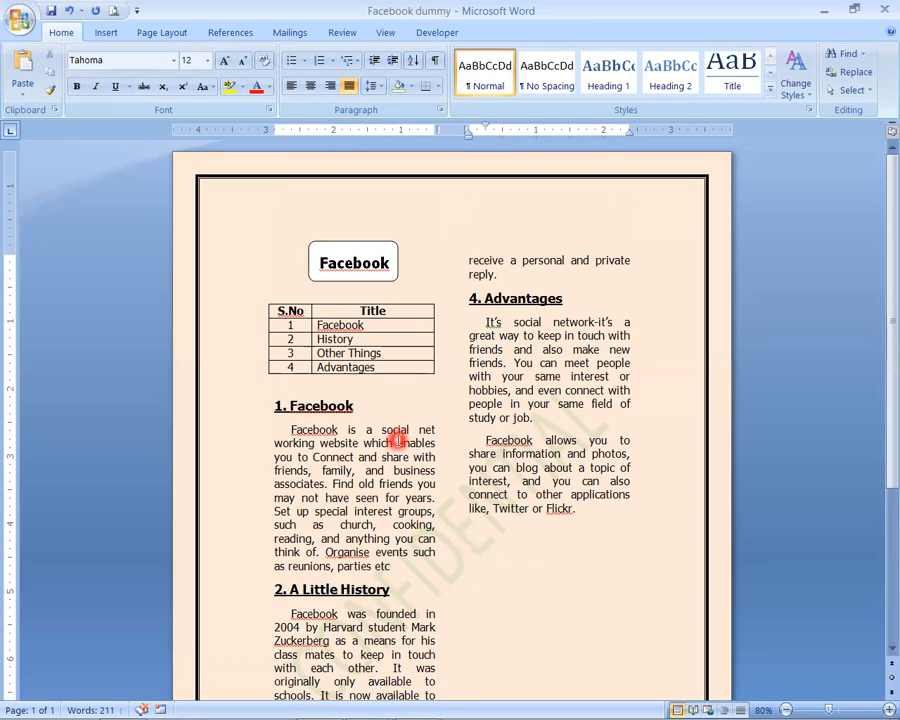
- Set the line spacing of the paragraph under the "1. Facebook" heading to 1.5 lines
{"action": "scroll", "coordinate": [350, 472], "scroll_direction": "down", "scroll_amount": 3}
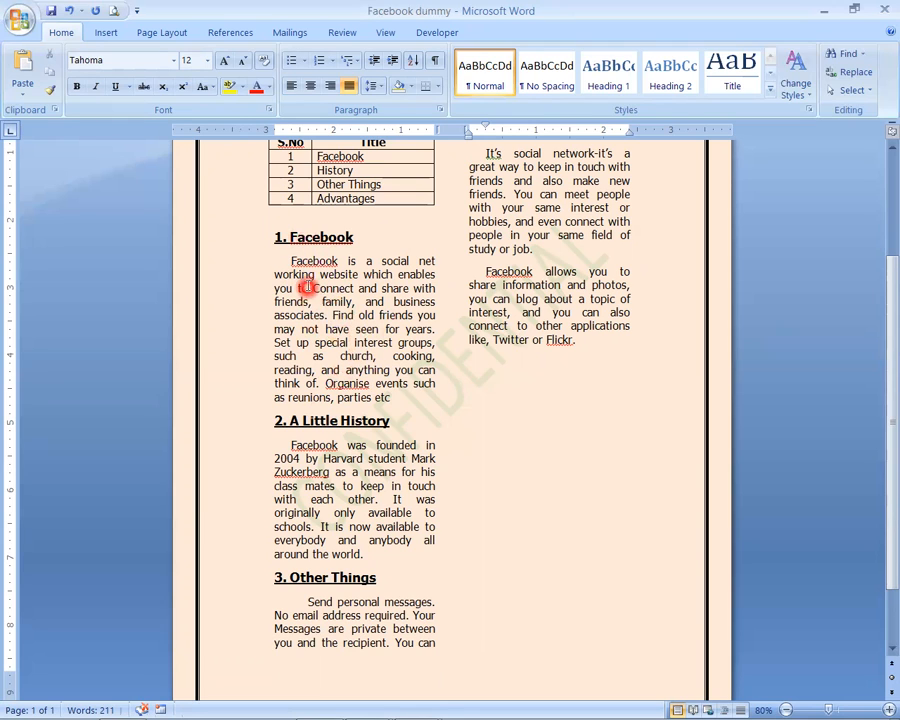
{"action": "left_click_drag", "start_coordinate": [291, 262], "coordinate": [398, 402]}
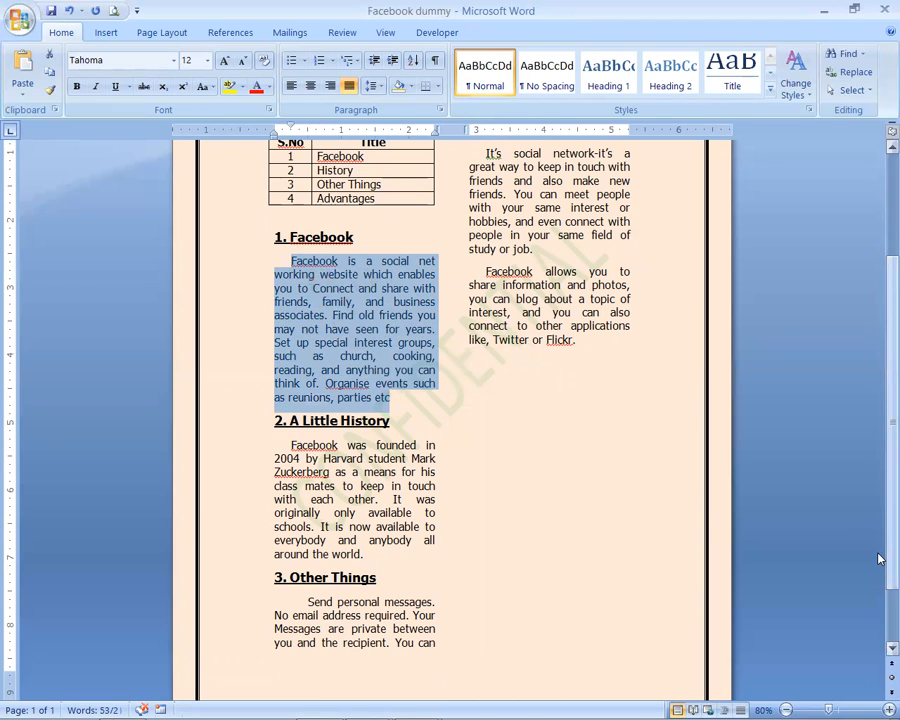
{"action": "left_click", "coordinate": [417, 368]}
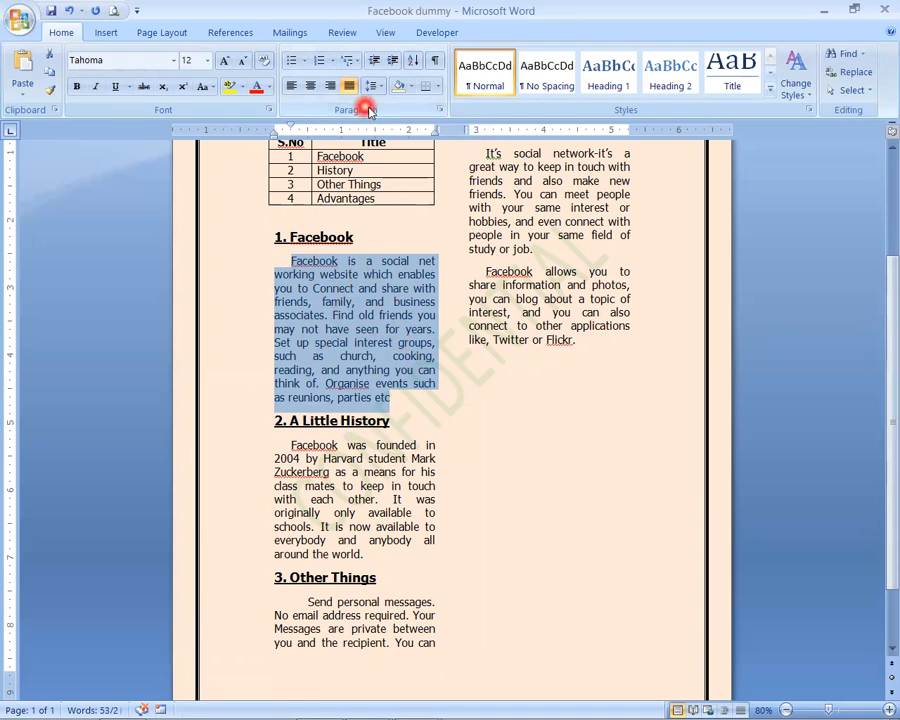
{"action": "left_click", "coordinate": [440, 109]}
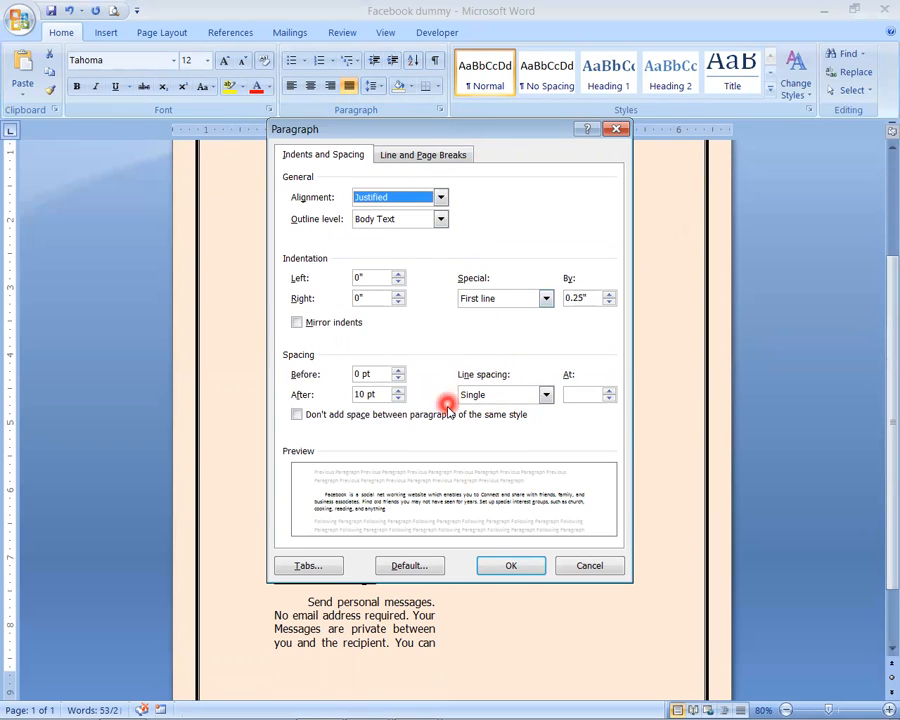
{"action": "left_click", "coordinate": [545, 394]}
{"action": "left_click", "coordinate": [521, 422]}
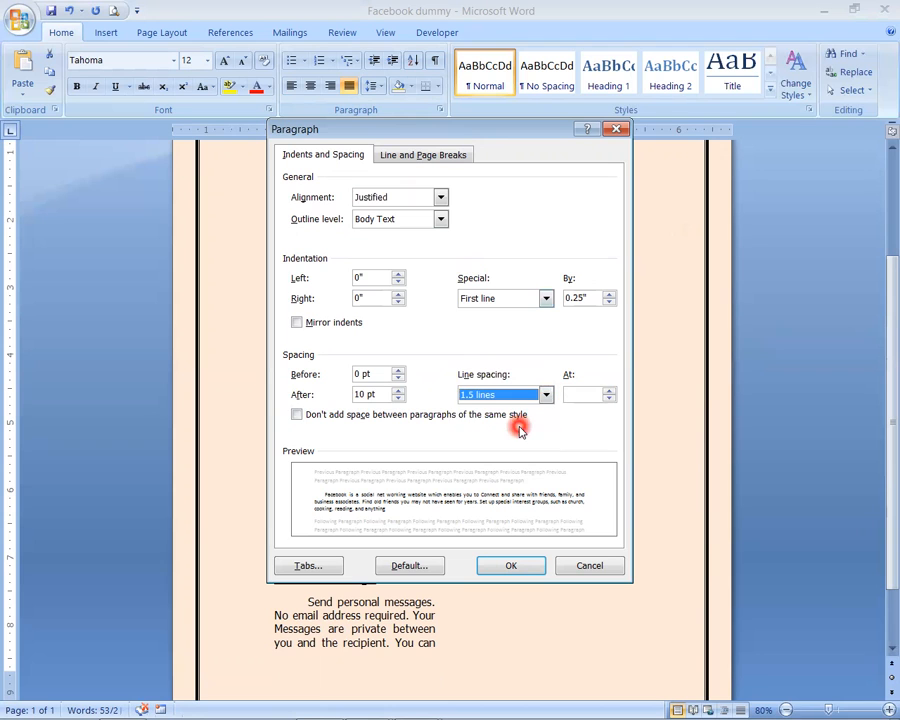
{"action": "left_click", "coordinate": [518, 570]}
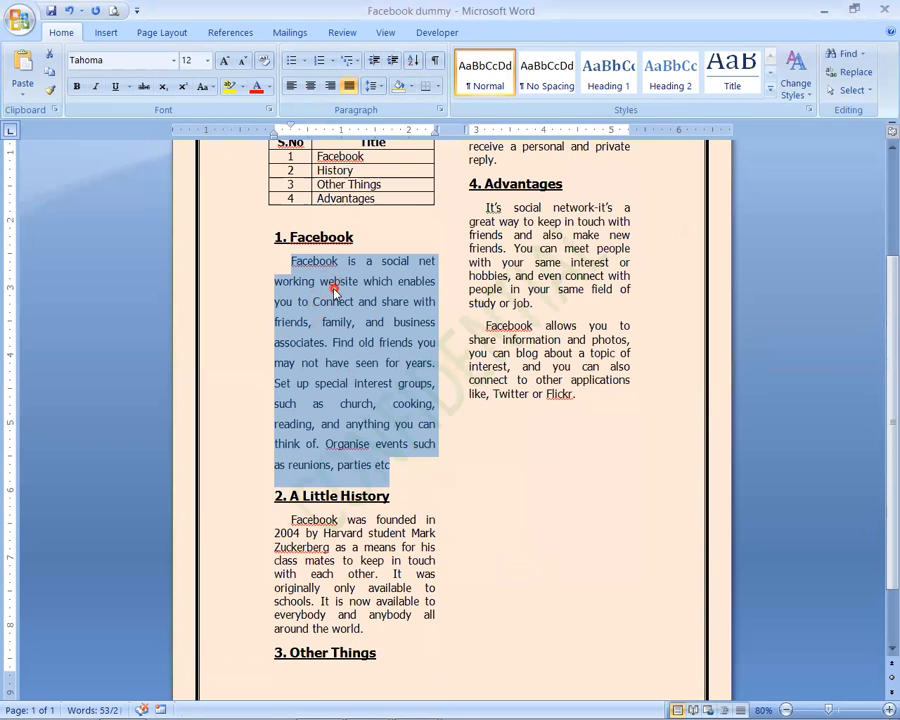
{"action": "left_click", "coordinate": [325, 279]}
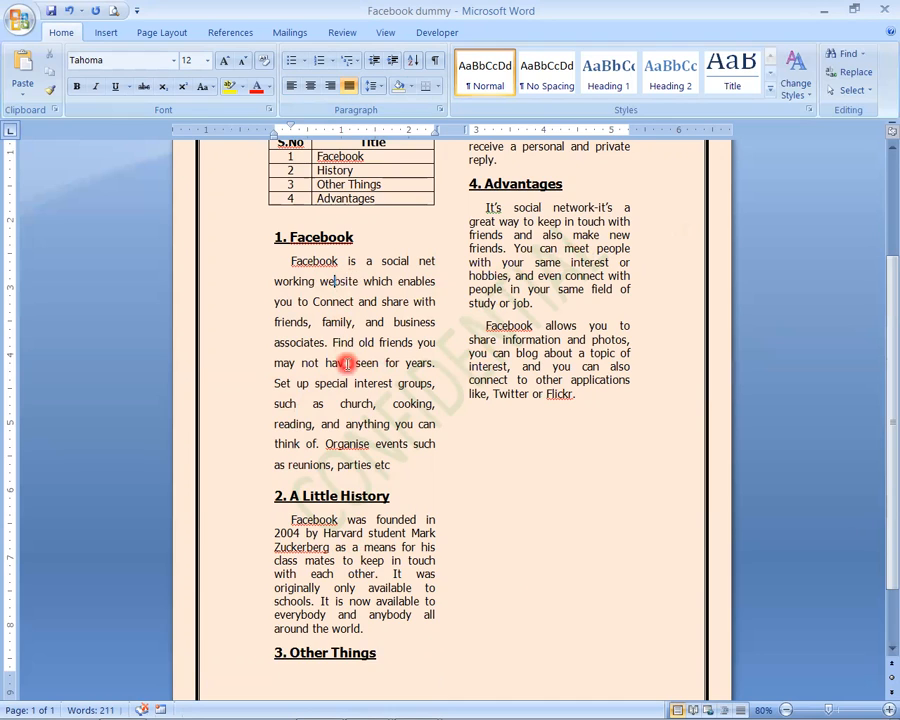
- Set the line spacing of the paragraph under "2. A Little History" to 1.5 lines
{"action": "scroll", "coordinate": [381, 452], "scroll_direction": "down", "scroll_amount": 2}
{"action": "left_click_drag", "start_coordinate": [290, 436], "coordinate": [362, 540]}
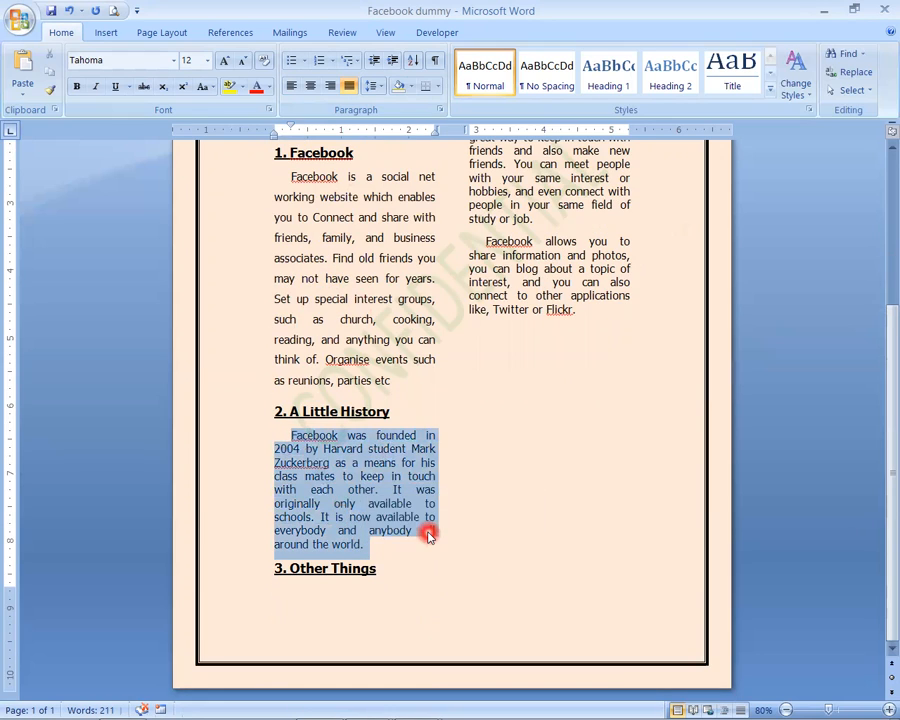
{"action": "left_click", "coordinate": [440, 109]}
{"action": "left_click", "coordinate": [510, 394]}
{"action": "left_click", "coordinate": [512, 420]}
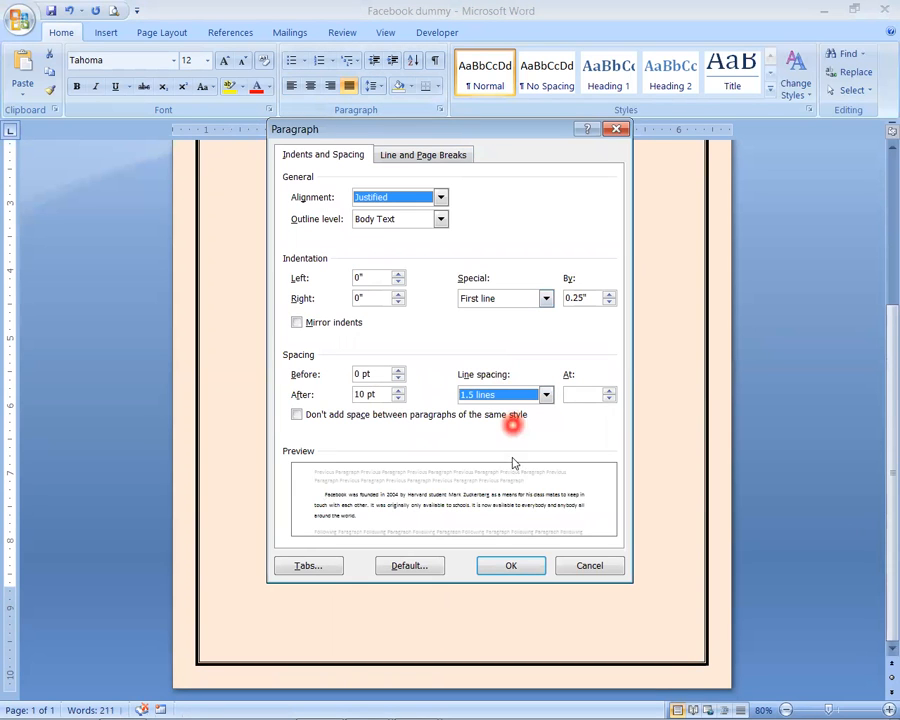
{"action": "left_click", "coordinate": [510, 565]}
{"action": "left_click", "coordinate": [412, 552]}
- Set the line spacing of the paragraph under "3. Other Things" to 1.5 lines
{"action": "scroll", "coordinate": [412, 552], "scroll_direction": "up", "scroll_amount": 5}
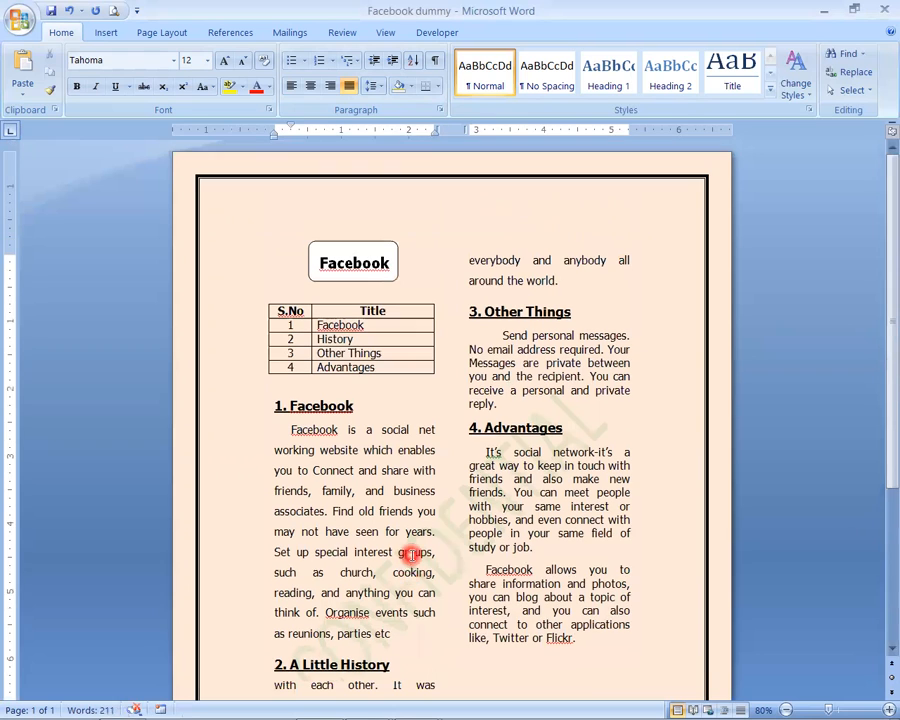
{"action": "left_click_drag", "start_coordinate": [503, 336], "coordinate": [505, 403]}
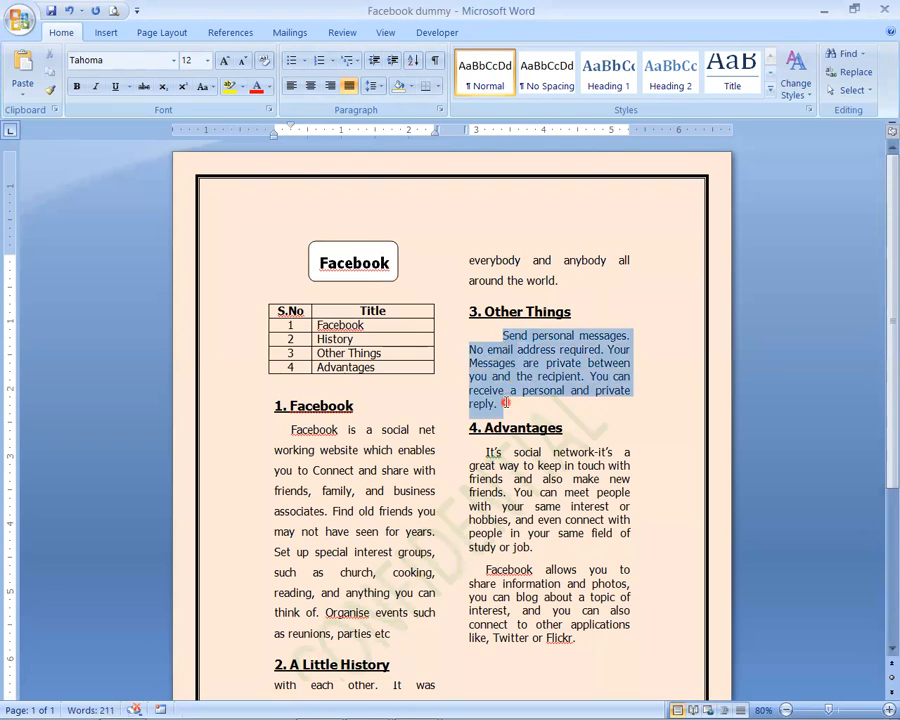
{"action": "left_click", "coordinate": [440, 110]}
{"action": "left_click", "coordinate": [502, 398]}
{"action": "left_click", "coordinate": [502, 421]}
{"action": "left_click", "coordinate": [511, 567]}
- Set the line spacing of both paragraphs under "4. Advantages" to 1.5 lines
{"action": "left_click", "coordinate": [487, 492]}
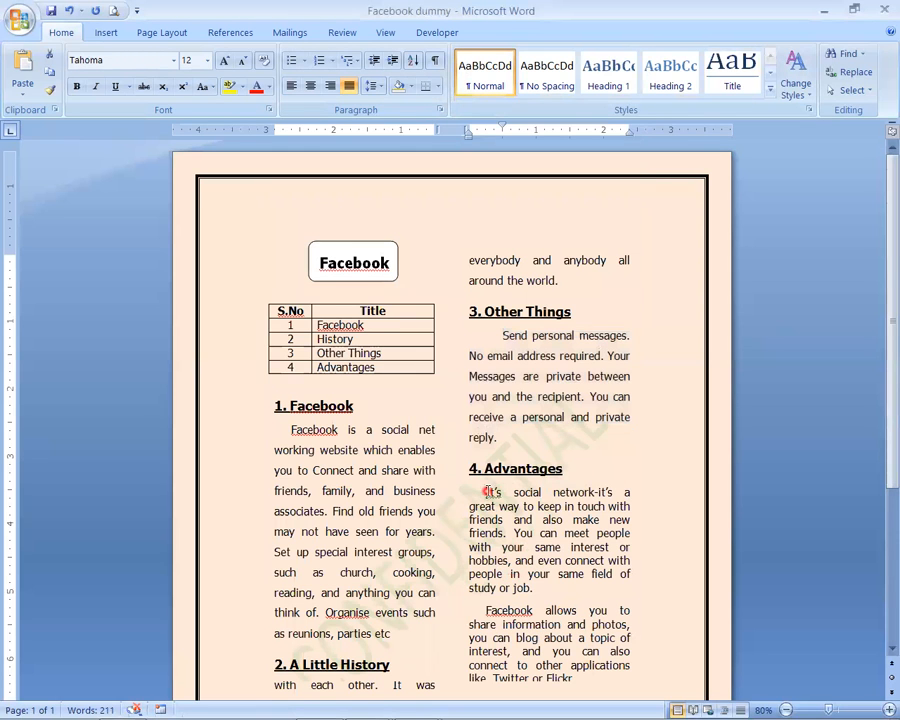
{"action": "scroll", "coordinate": [538, 604], "scroll_direction": "down", "scroll_amount": 3}
{"action": "left_click", "coordinate": [582, 542], "text": "shift"}
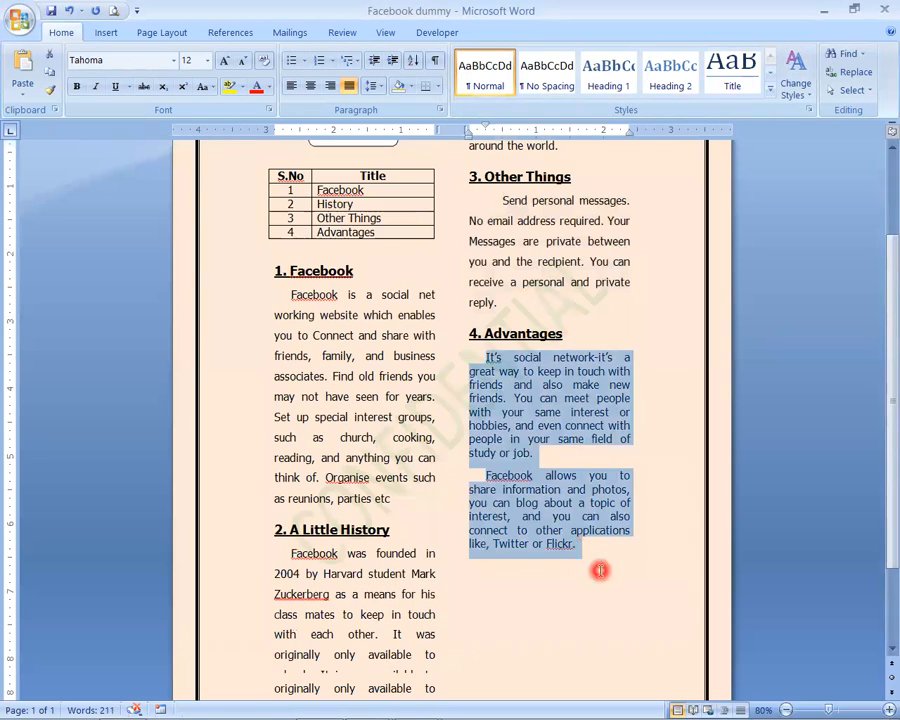
{"action": "left_click", "coordinate": [441, 109]}
{"action": "left_click", "coordinate": [540, 396]}
{"action": "left_click", "coordinate": [518, 421]}
{"action": "left_click", "coordinate": [528, 563]}
{"action": "left_click", "coordinate": [551, 542]}
{"action": "scroll", "coordinate": [551, 542], "scroll_direction": "down", "scroll_amount": 3}
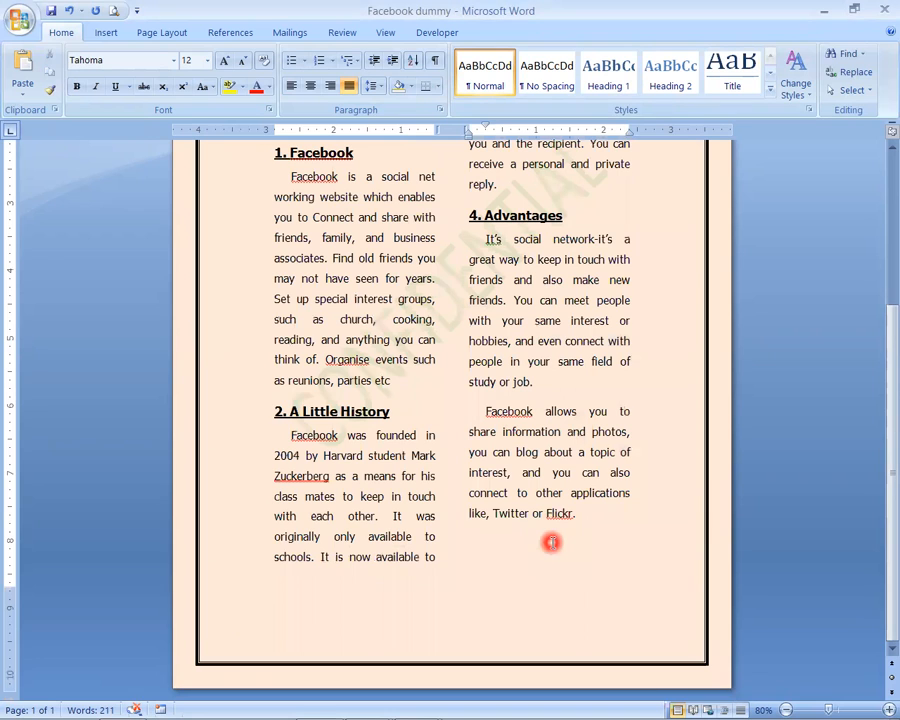
{"action": "scroll", "coordinate": [551, 542], "scroll_direction": "up", "scroll_amount": 6}
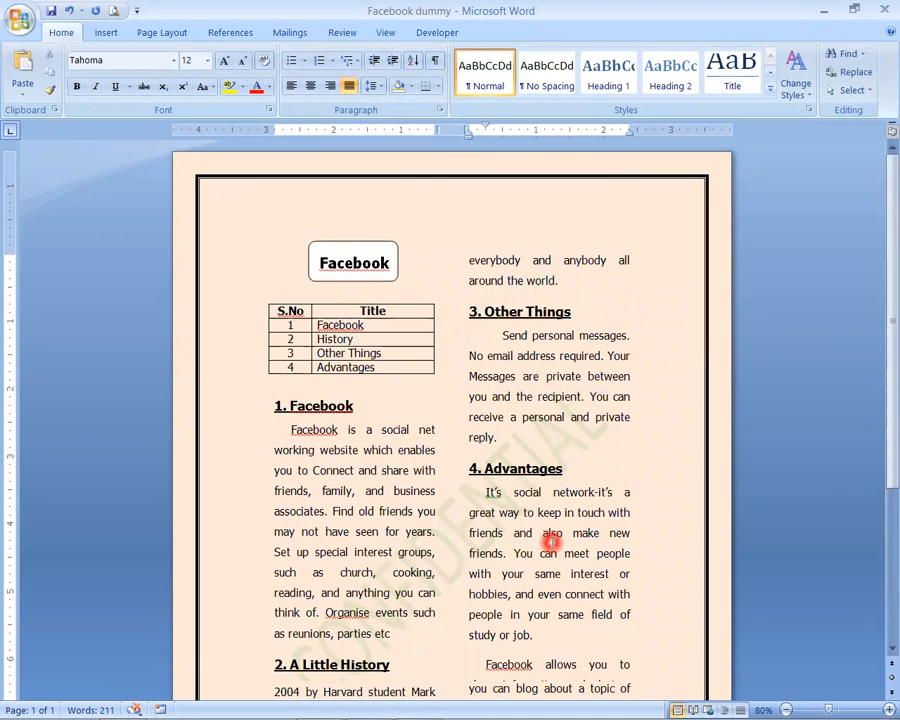
{"action": "left_click", "coordinate": [368, 490]}
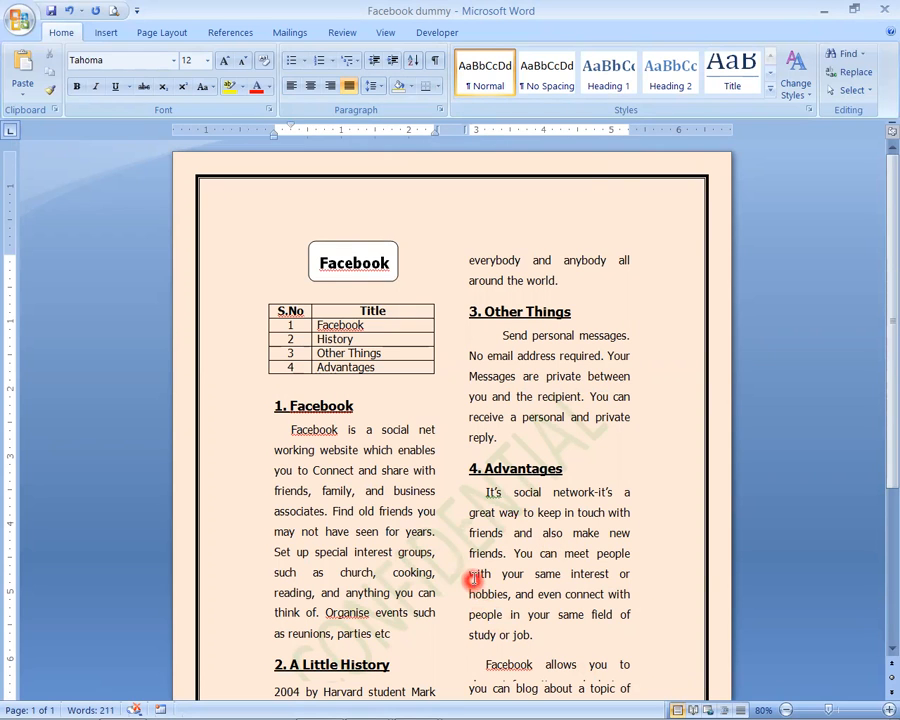
{"action": "scroll", "coordinate": [470, 560], "scroll_direction": "down", "scroll_amount": 6}
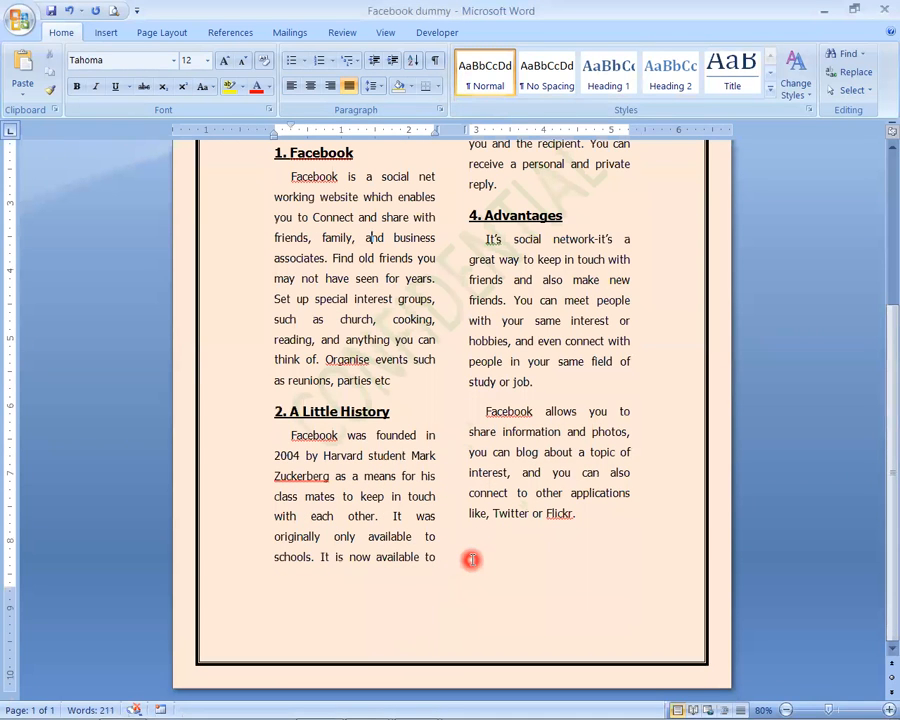
{"action": "scroll", "coordinate": [471, 560], "scroll_direction": "up", "scroll_amount": 6}
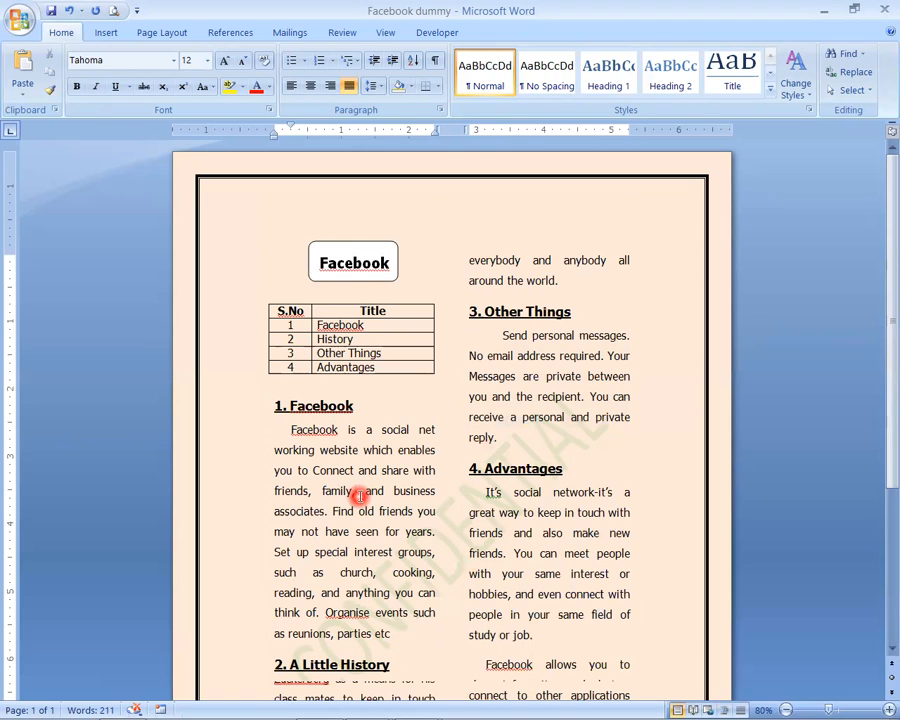
- Left-align the body paragraphs under "1. Facebook" and "2. A Little History"
{"action": "left_click", "coordinate": [341, 452]}
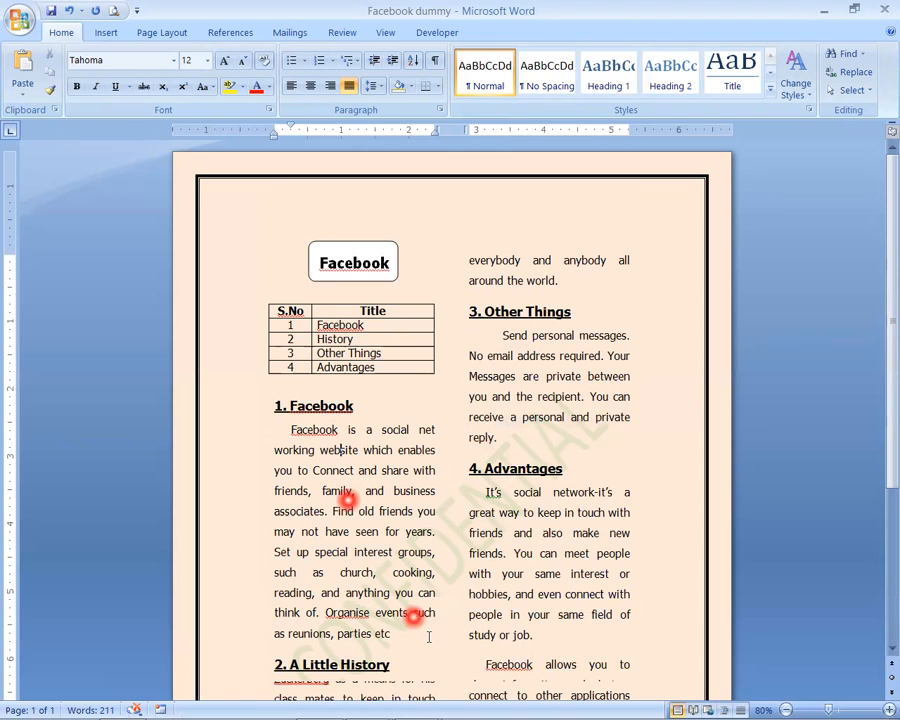
{"action": "key", "text": "ctrl+l"}
{"action": "scroll", "coordinate": [429, 637], "scroll_direction": "down", "scroll_amount": 3}
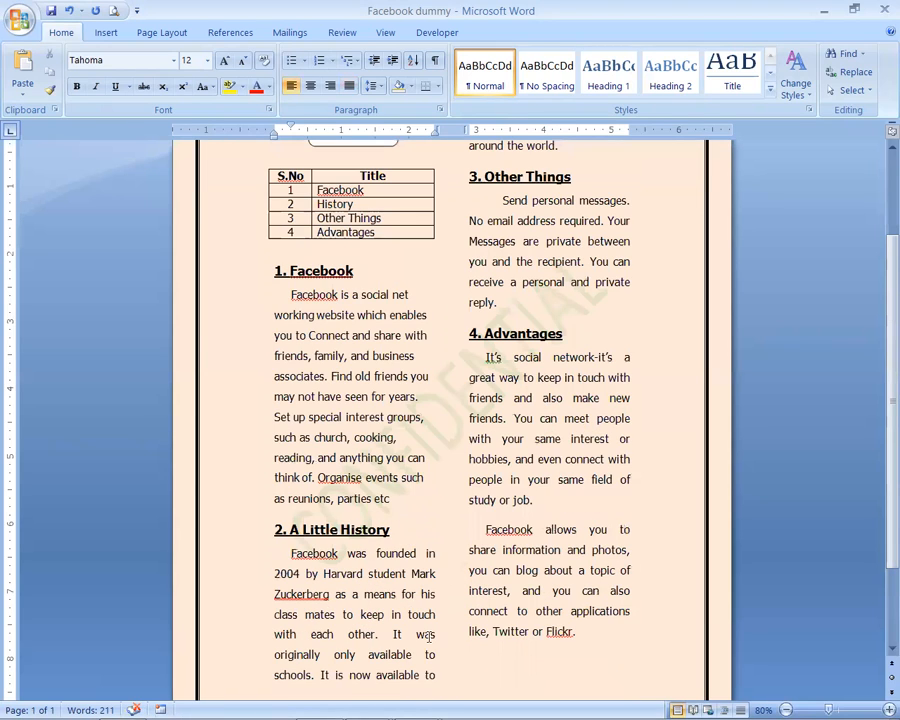
{"action": "left_click", "coordinate": [365, 598]}
{"action": "key", "text": "ctrl+l"}
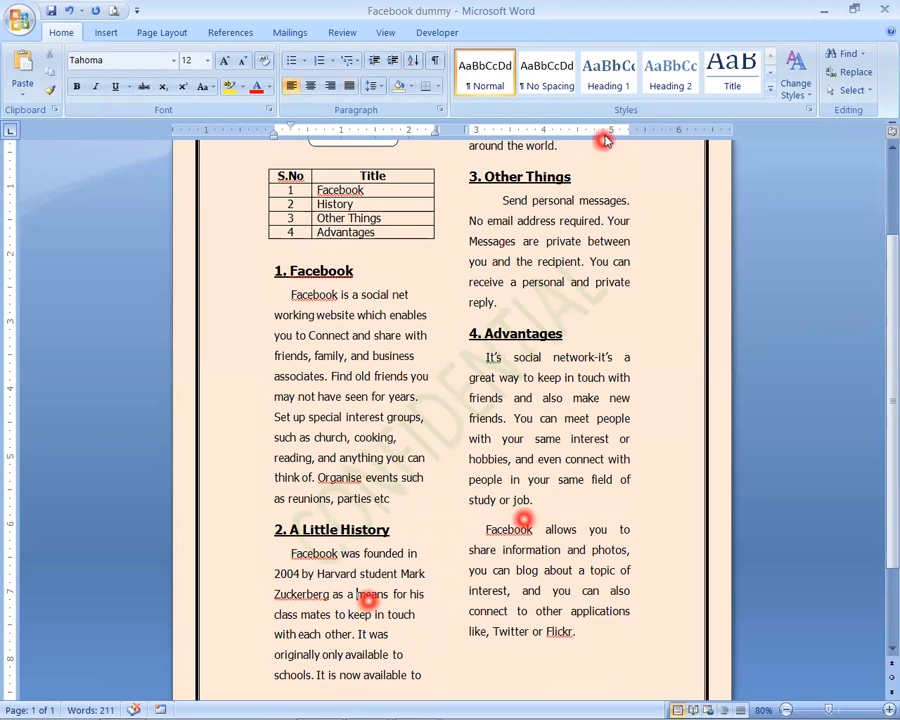
- Left-align the paragraph under "3. Other Things" and both paragraphs under "4. Advantages"
{"action": "left_click", "coordinate": [557, 211]}
{"action": "key", "text": "ctrl+l"}
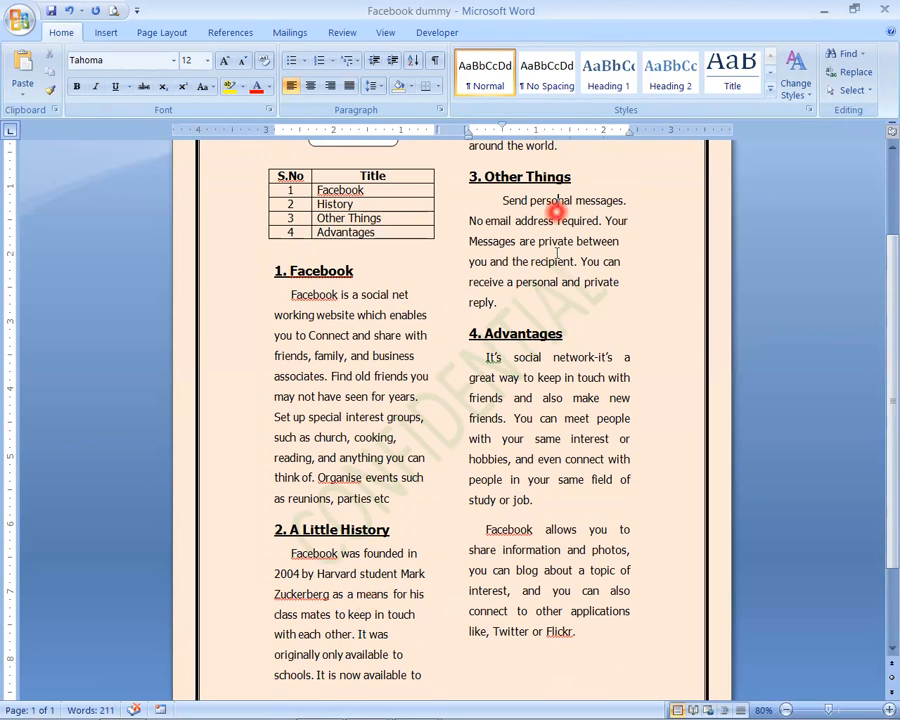
{"action": "left_click", "coordinate": [519, 438]}
{"action": "key", "text": "ctrl+l"}
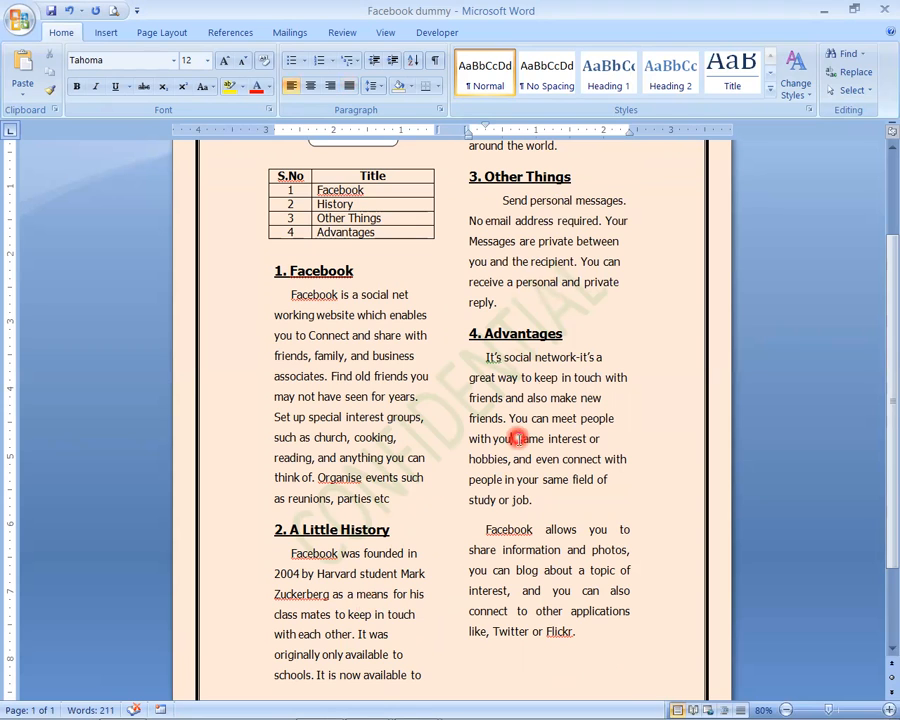
{"action": "left_click", "coordinate": [535, 560]}
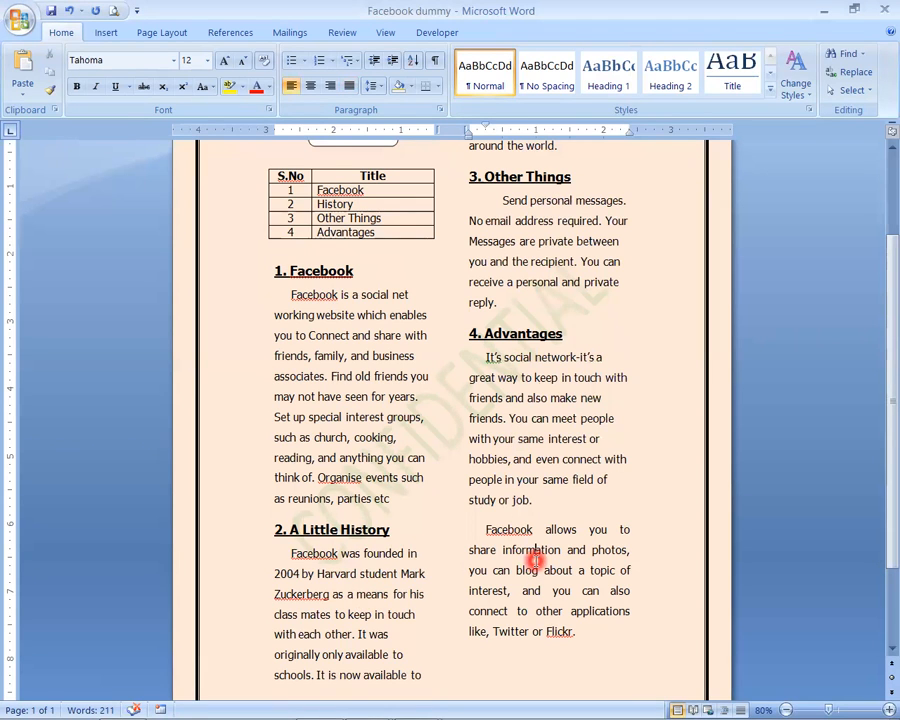
{"action": "key", "text": "ctrl+l"}
{"action": "scroll", "coordinate": [528, 556], "scroll_direction": "down", "scroll_amount": 2}
{"action": "scroll", "coordinate": [300, 300], "scroll_direction": "up", "scroll_amount": 2}
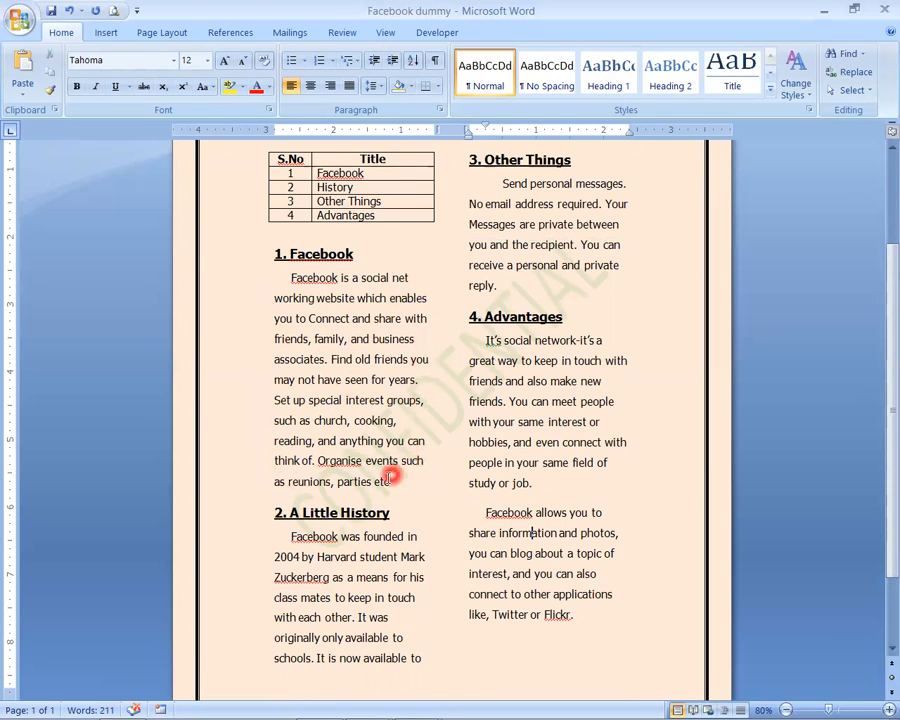
{"action": "scroll", "coordinate": [408, 580], "scroll_direction": "down", "scroll_amount": 2}
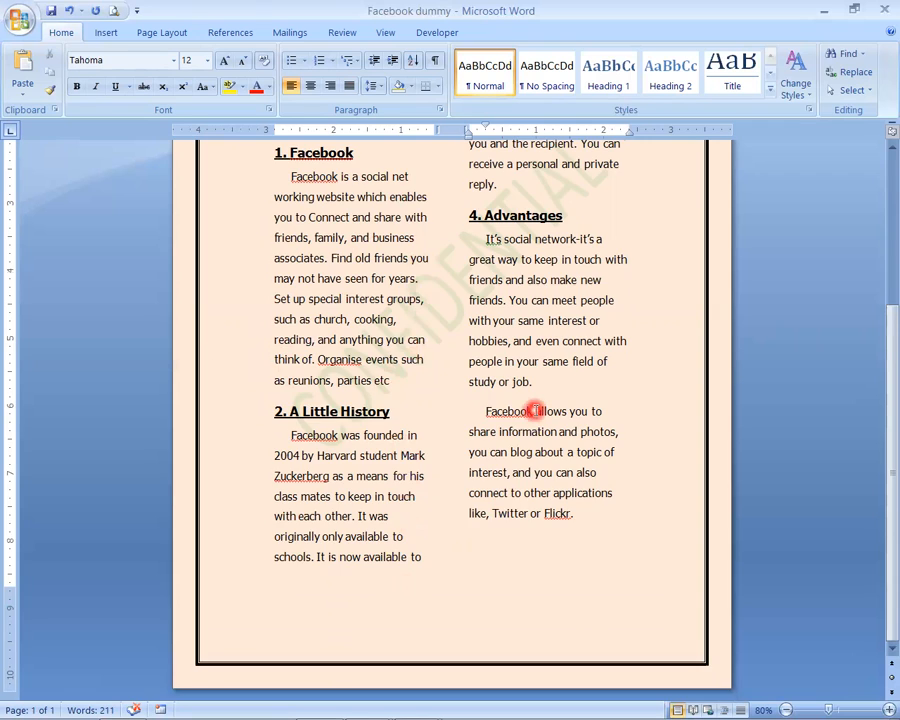
{"action": "scroll", "coordinate": [535, 410], "scroll_direction": "up", "scroll_amount": 5}
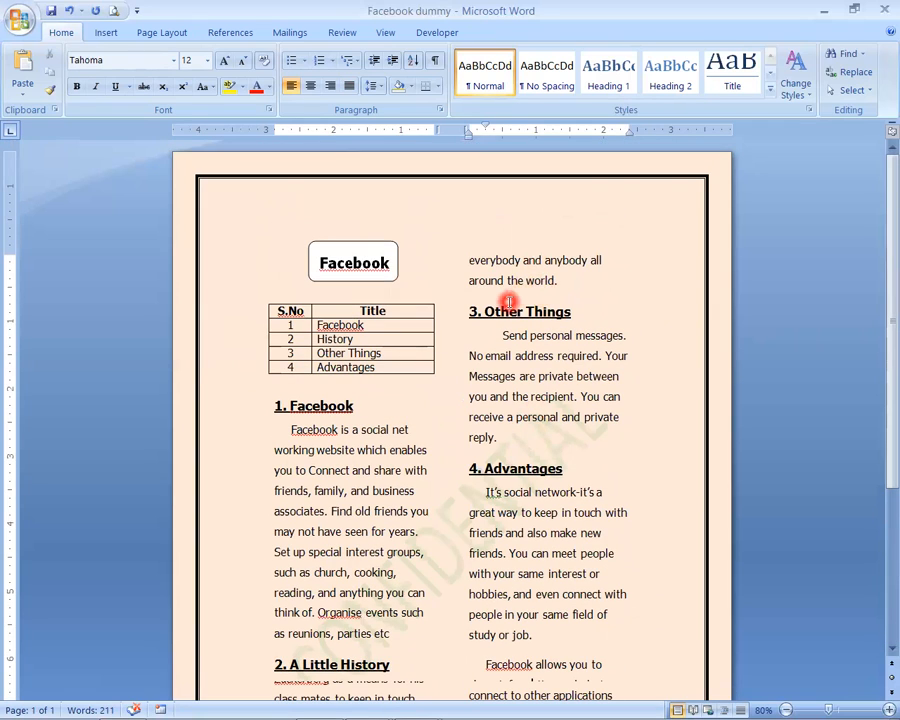
- Justify the body paragraphs under "1. Facebook" and "2. A Little History"
{"action": "left_click", "coordinate": [313, 531]}
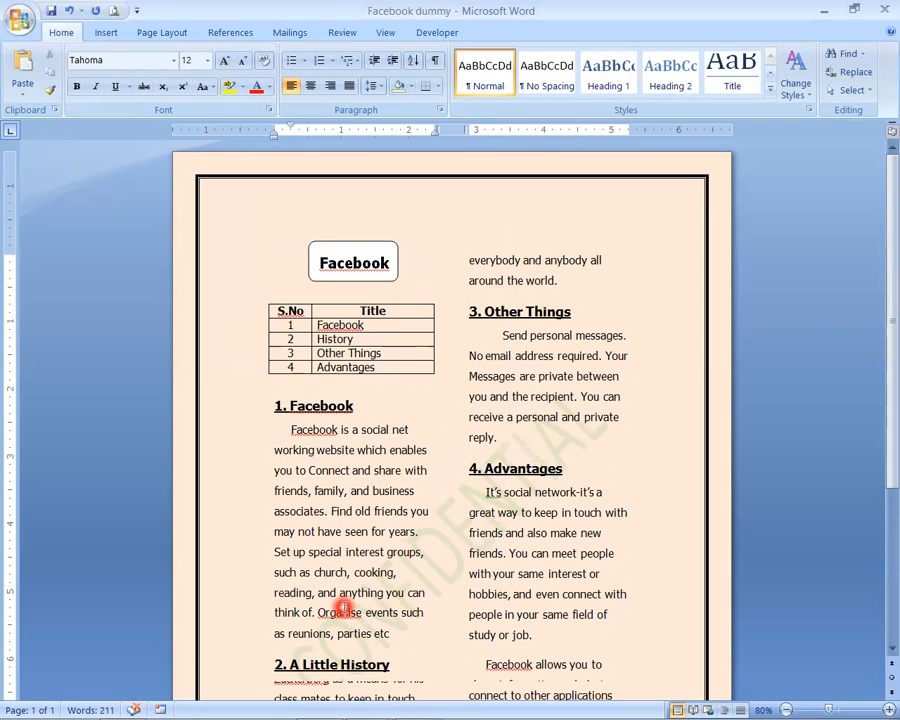
{"action": "left_click", "coordinate": [291, 429]}
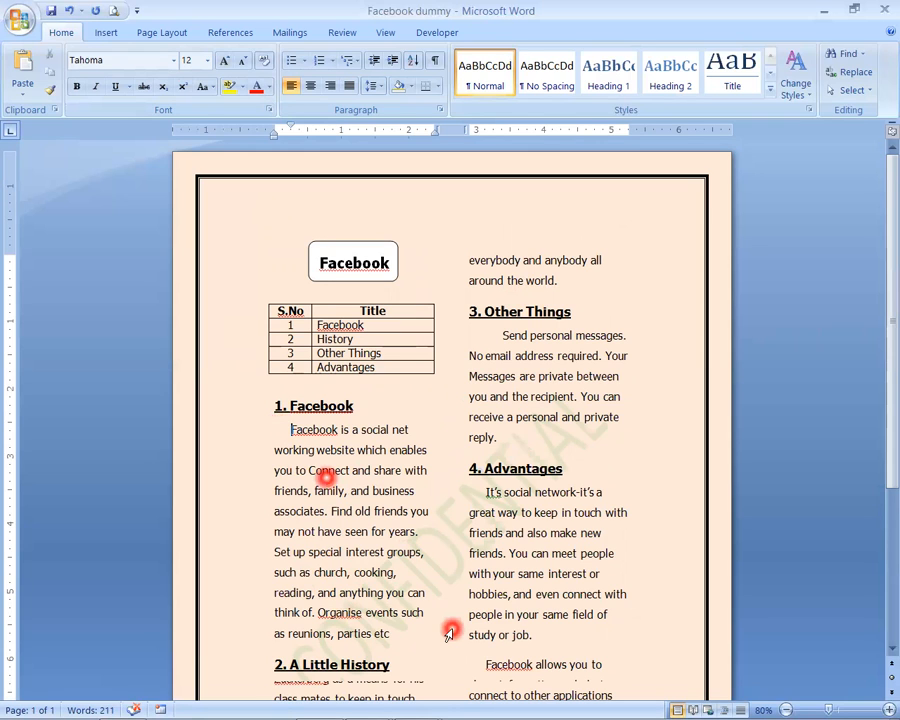
{"action": "scroll", "coordinate": [305, 485], "scroll_direction": "down", "scroll_amount": 2}
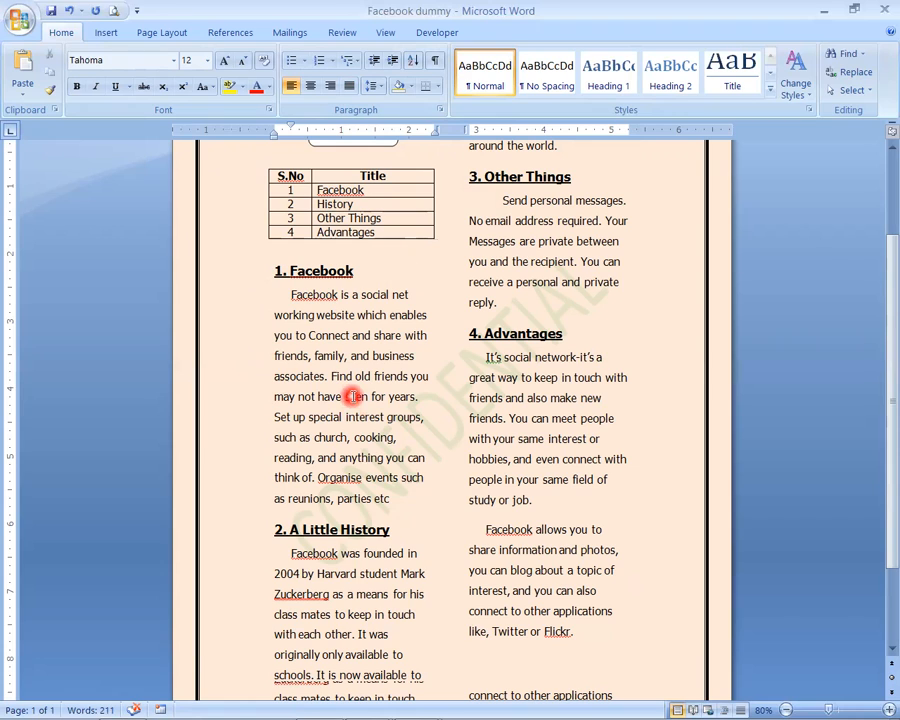
{"action": "left_click", "coordinate": [348, 90]}
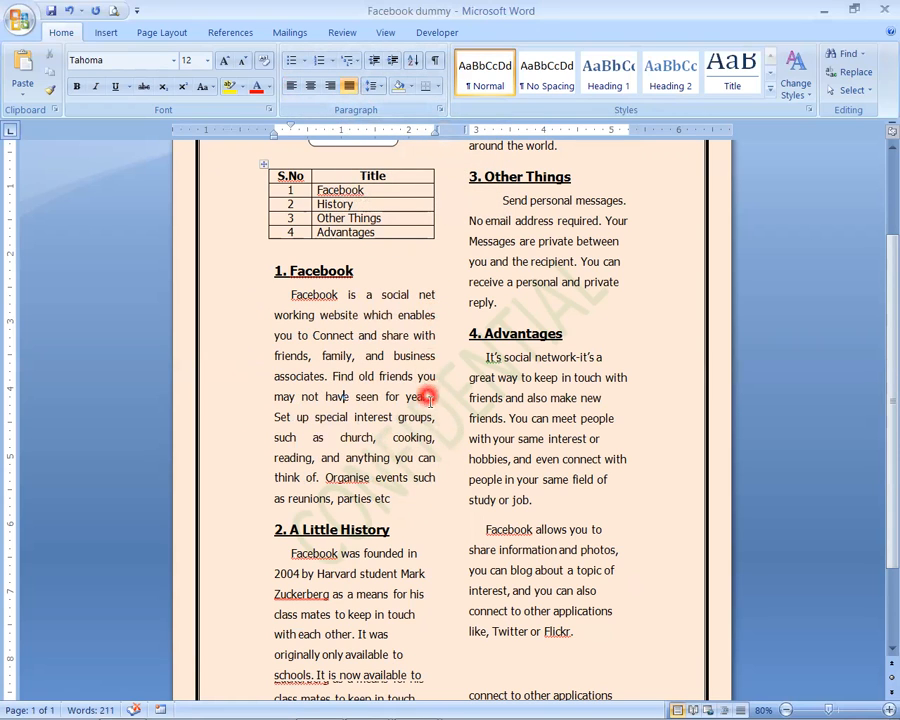
{"action": "scroll", "coordinate": [415, 573], "scroll_direction": "down", "scroll_amount": 3}
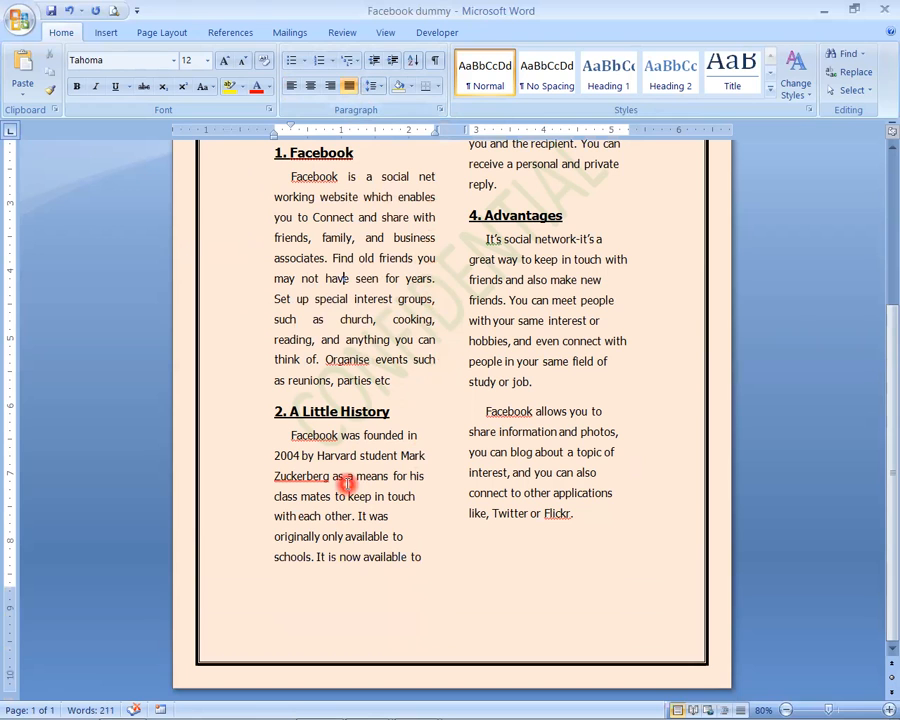
{"action": "left_click", "coordinate": [346, 479]}
{"action": "left_click", "coordinate": [346, 91]}
- Justify the paragraph under "3. Other Things" and both paragraphs under "4. Advantages"
{"action": "scroll", "coordinate": [500, 426], "scroll_direction": "up", "scroll_amount": 4}
{"action": "left_click", "coordinate": [589, 291]}
{"action": "left_click", "coordinate": [349, 86]}
{"action": "left_click", "coordinate": [541, 489]}
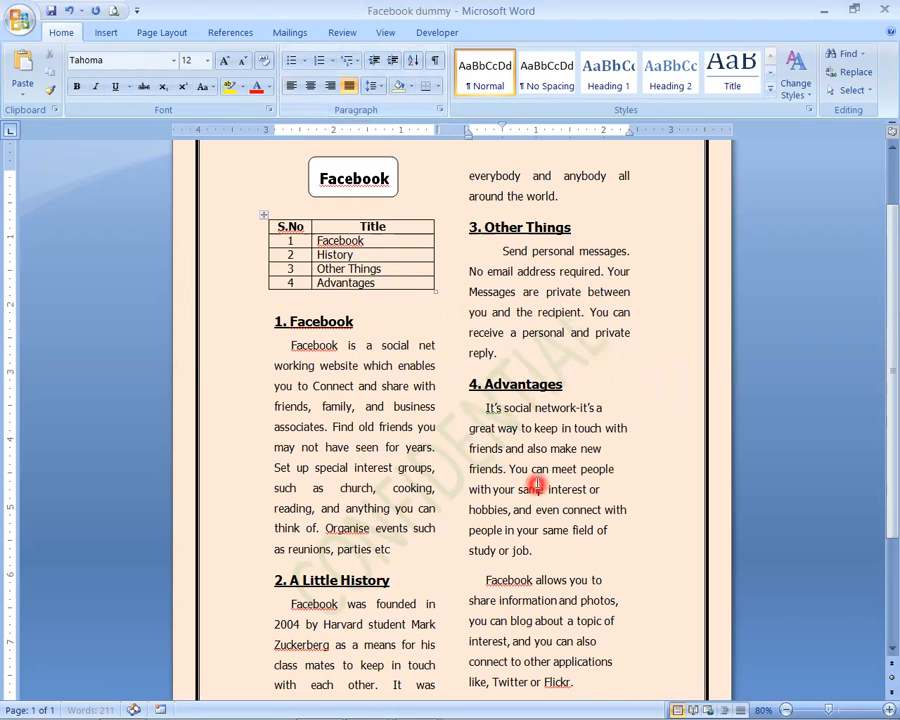
{"action": "left_click", "coordinate": [347, 88]}
{"action": "left_click", "coordinate": [560, 634]}
{"action": "left_click", "coordinate": [344, 86]}
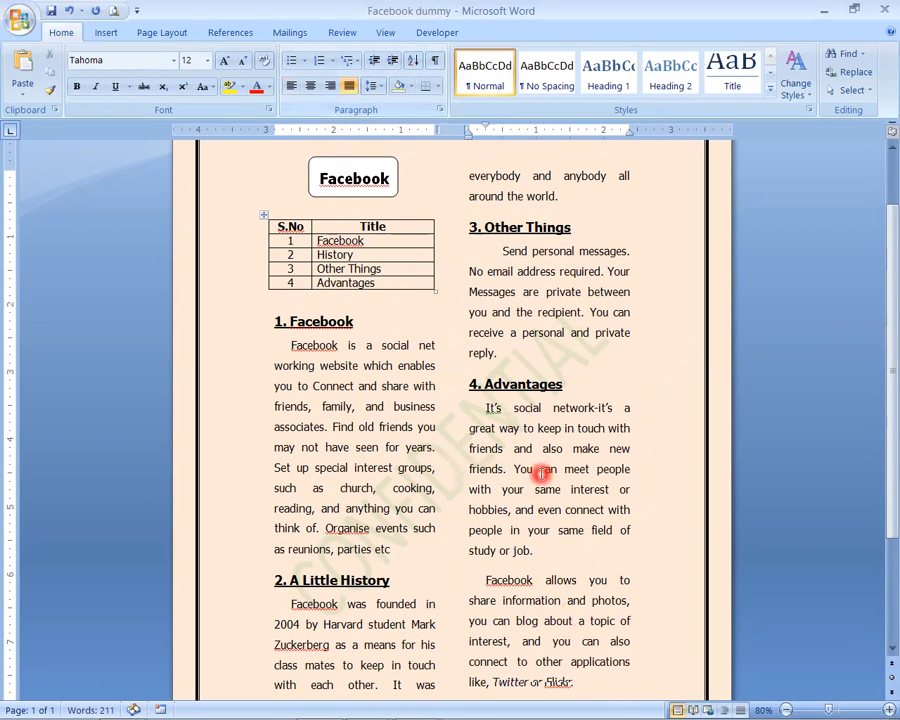
{"action": "scroll", "coordinate": [566, 578], "scroll_direction": "down", "scroll_amount": 3}
{"action": "scroll", "coordinate": [563, 582], "scroll_direction": "up", "scroll_amount": 4}
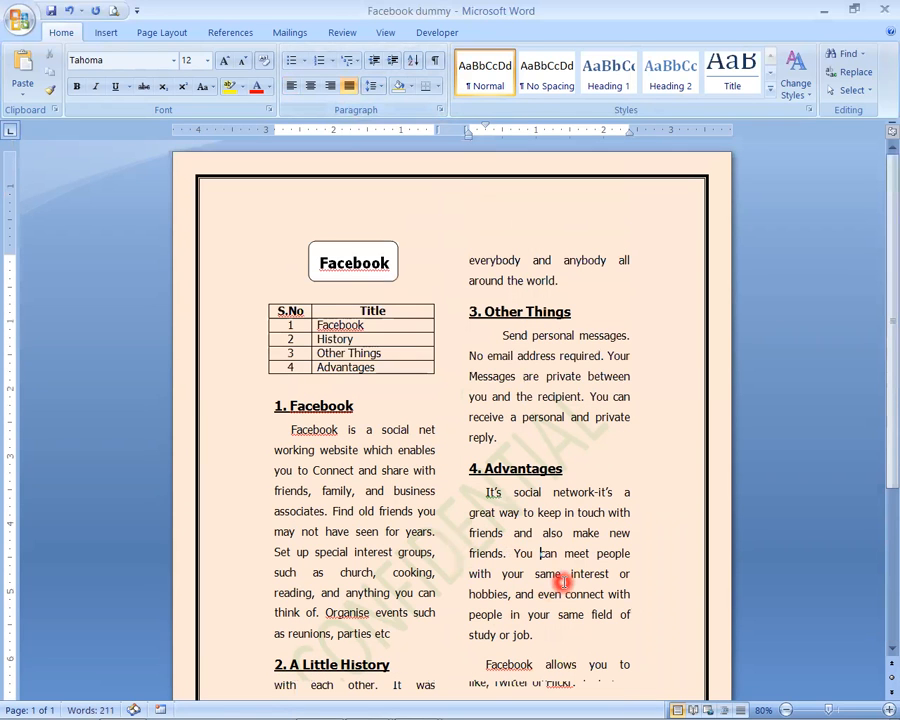
- Insert a Blank (Three Columns) page header and enter "Facebook" in its first placeholder
{"action": "mouse_move", "coordinate": [395, 717]}
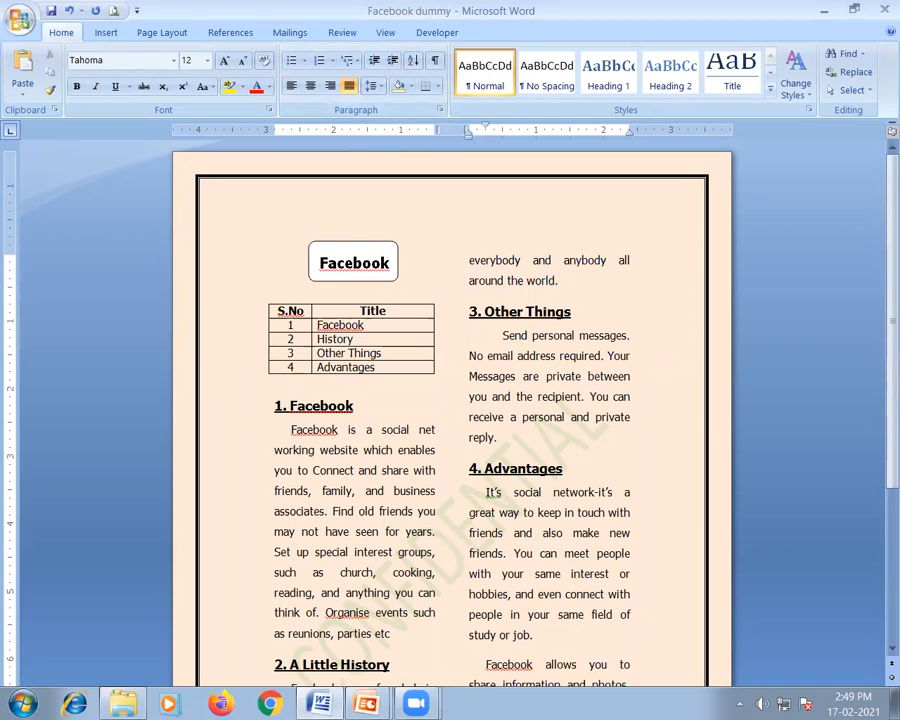
{"action": "left_click", "coordinate": [108, 33]}
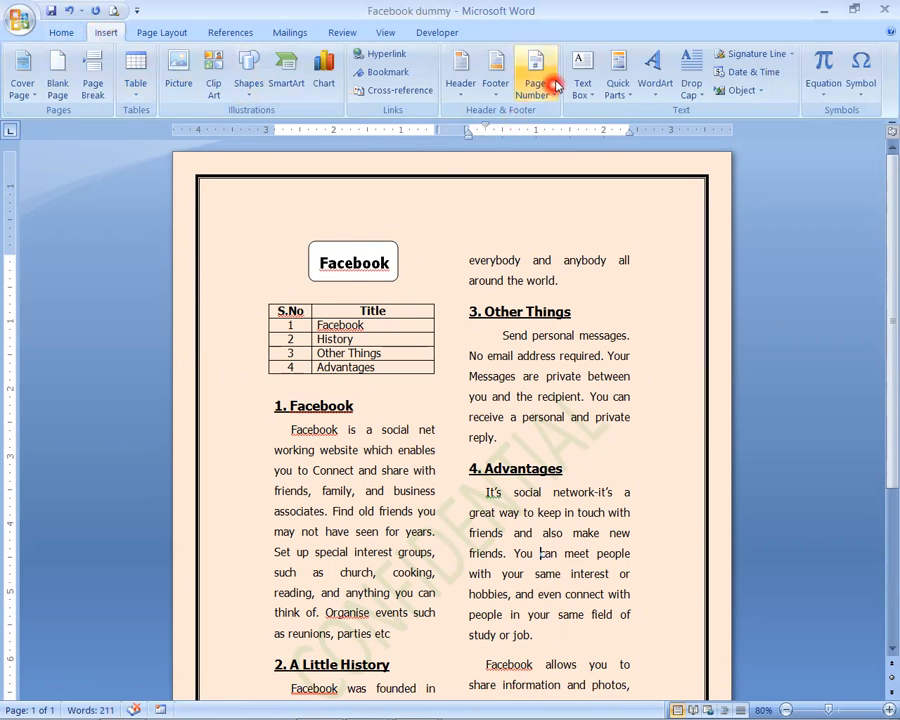
{"action": "left_click", "coordinate": [460, 80]}
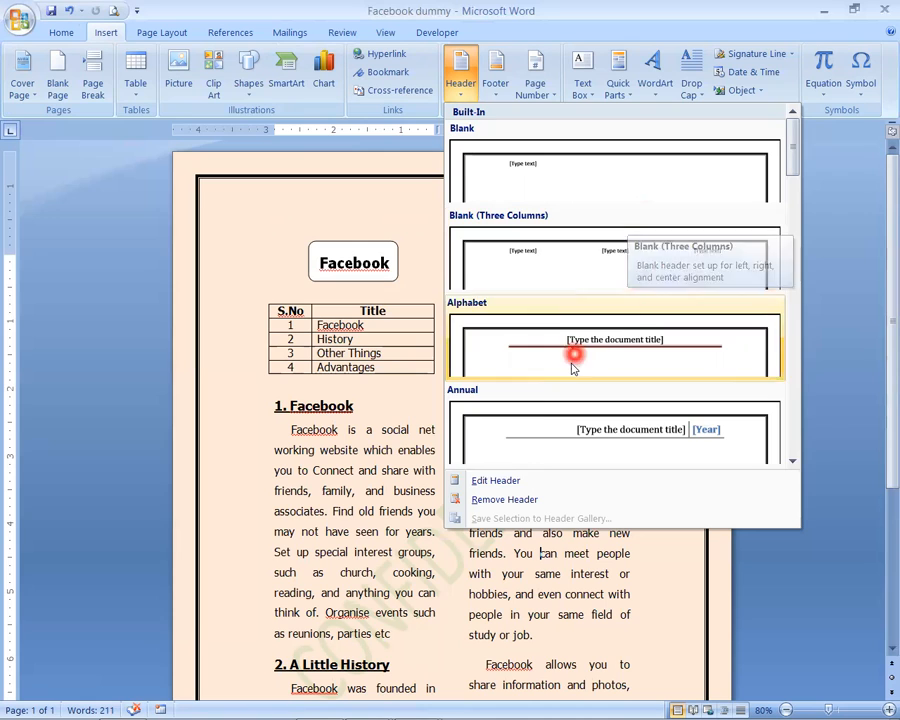
{"action": "scroll", "coordinate": [647, 313], "scroll_direction": "down", "scroll_amount": 10}
{"action": "scroll", "coordinate": [647, 313], "scroll_direction": "up", "scroll_amount": 10}
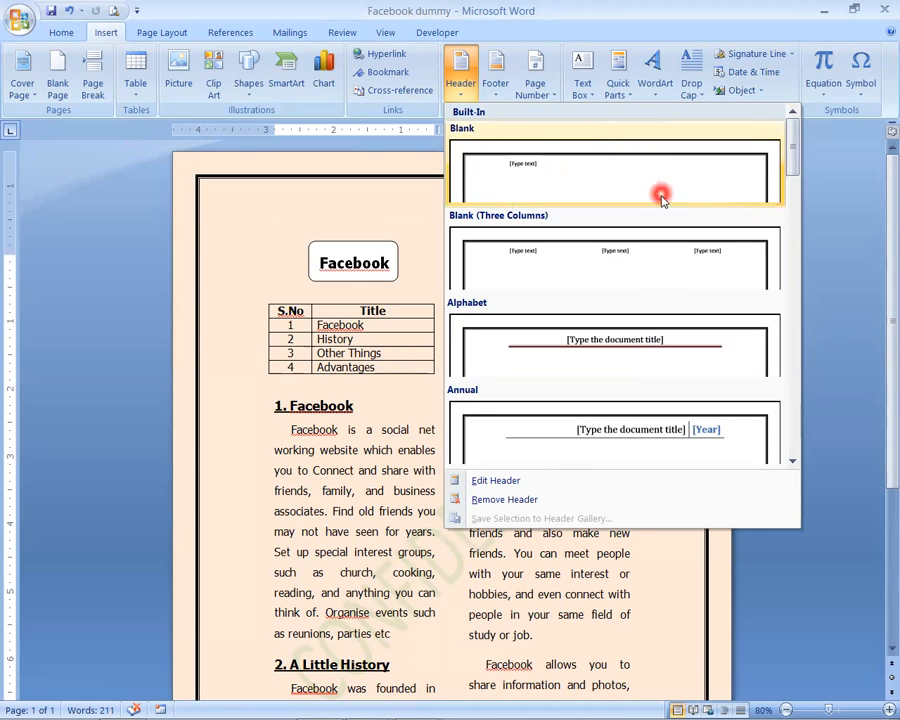
{"action": "left_click", "coordinate": [585, 260]}
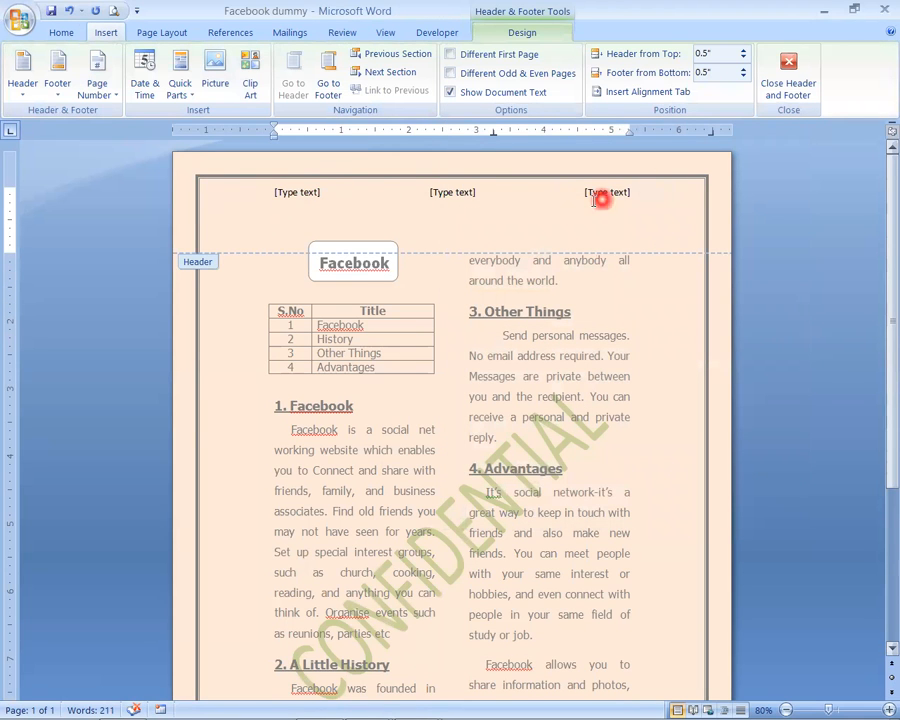
{"action": "left_click", "coordinate": [298, 193]}
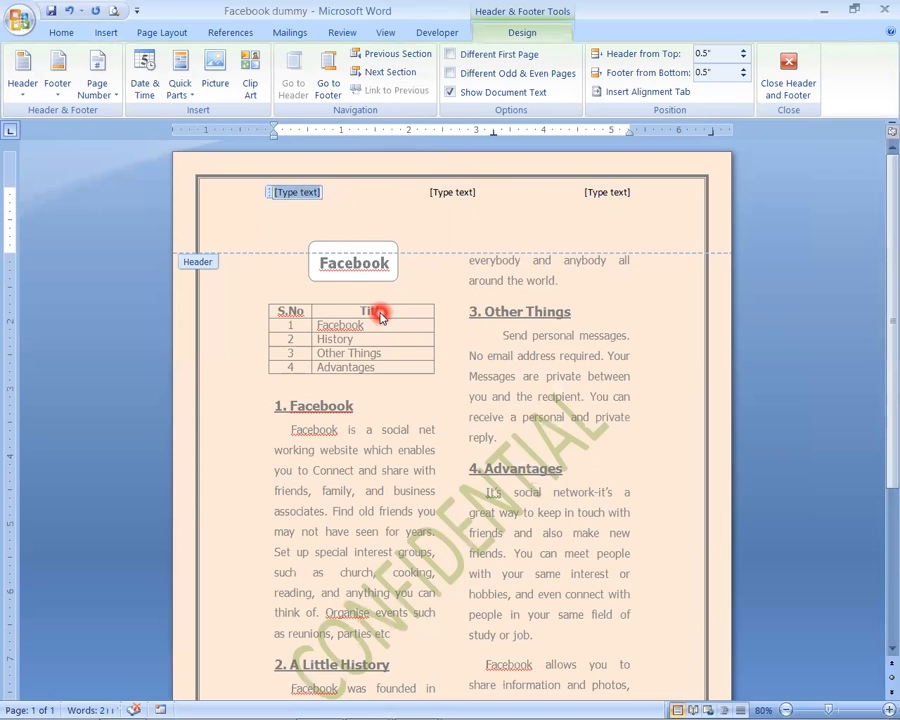
{"action": "type", "text": "Facebook"}
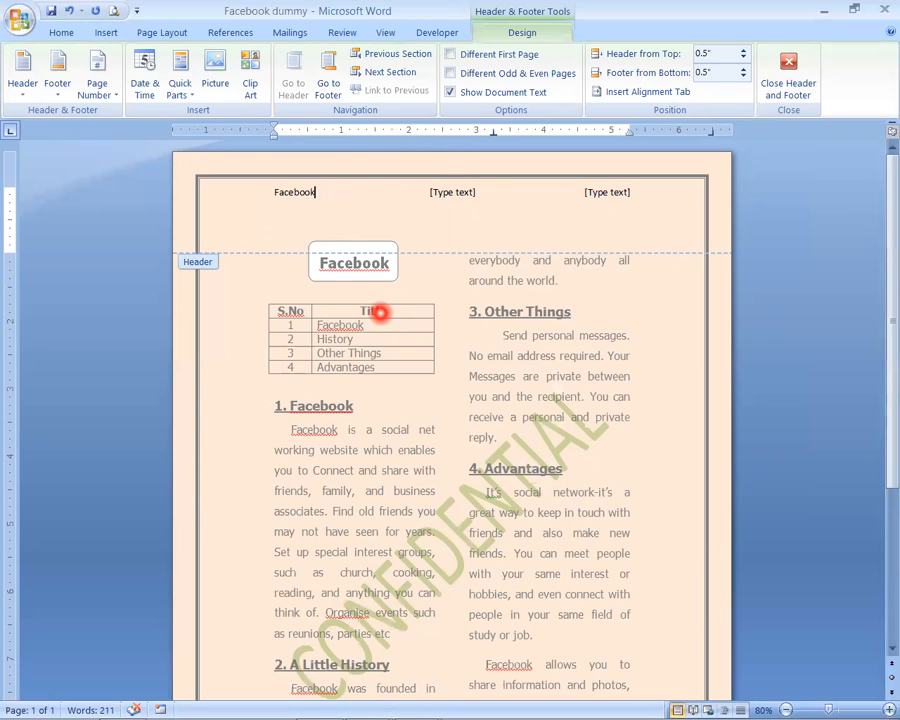
- Fill the header's middle placeholder with the student's name and register number, joined by "&"
{"action": "left_click", "coordinate": [452, 192]}
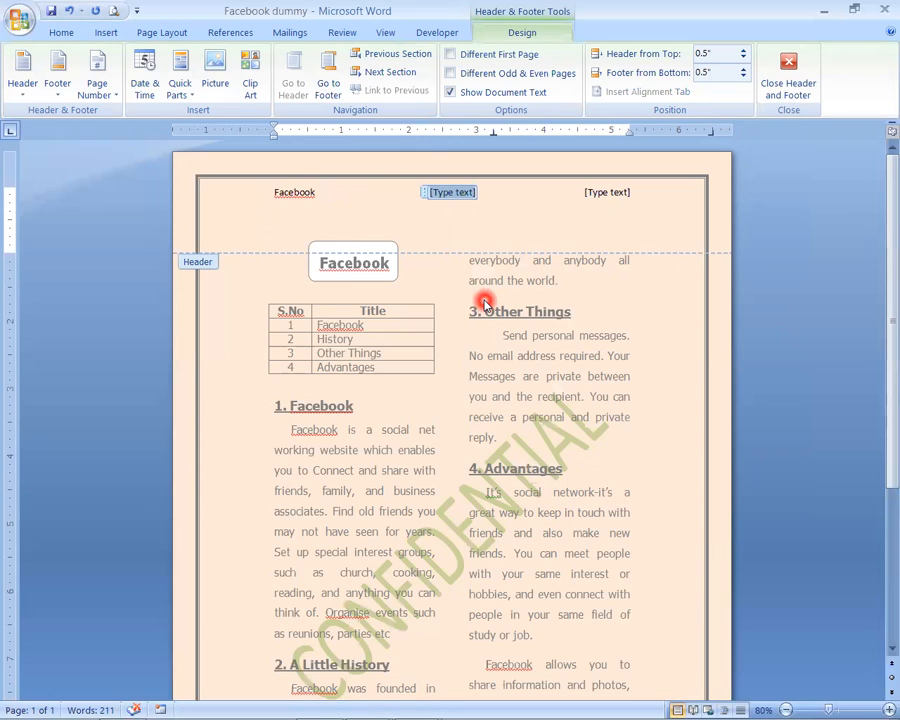
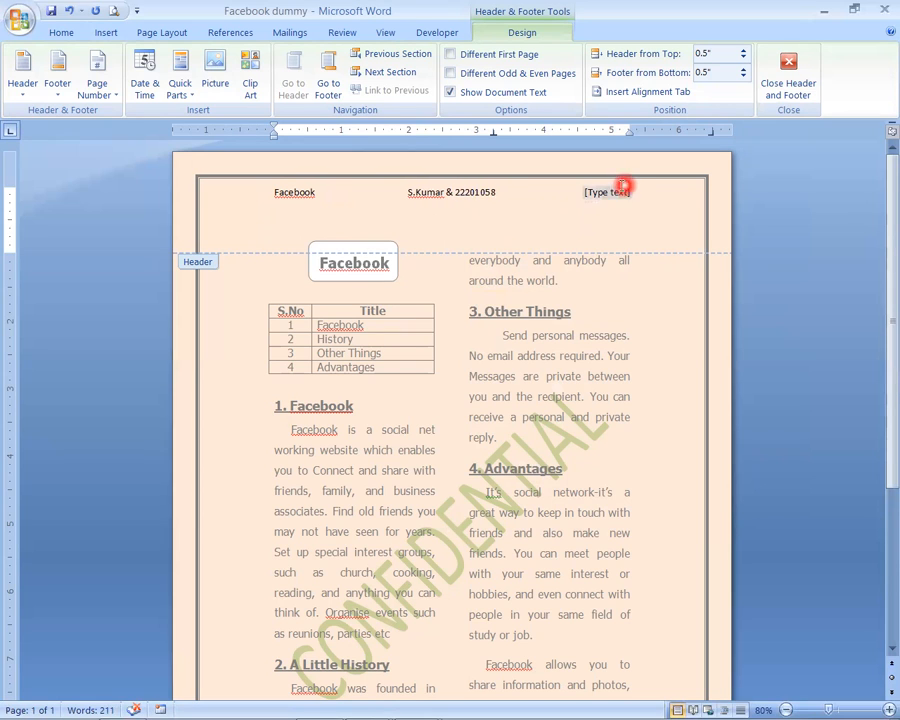
- Enter "Mechanical Engg" in the header's third placeholder and return to the document body
{"action": "left_click", "coordinate": [612, 191]}
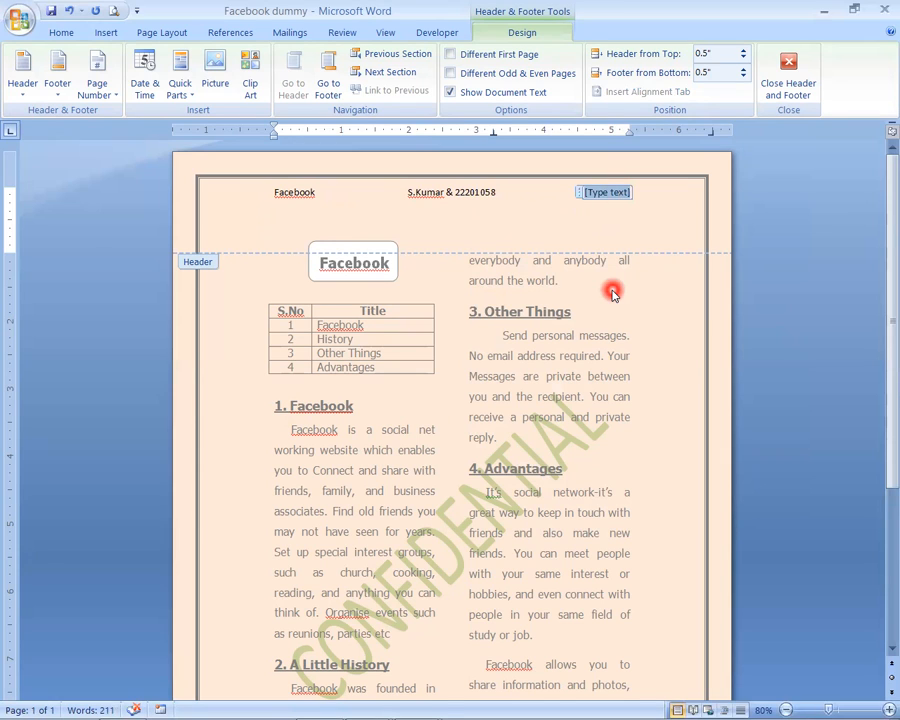
{"action": "type", "text": "Mechani"}
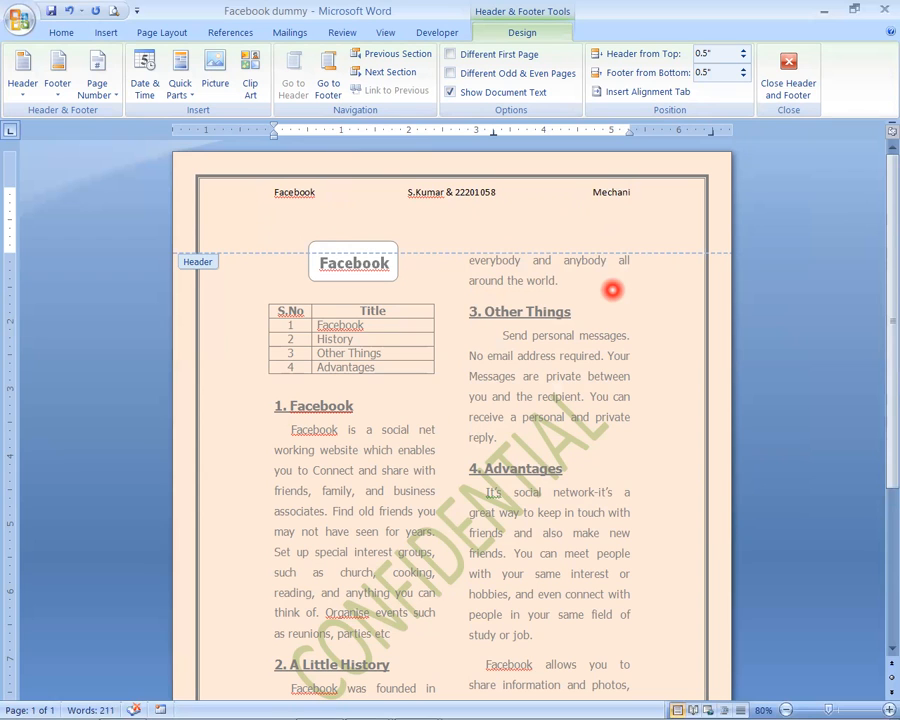
{"action": "type", "text": "cal Engg"}
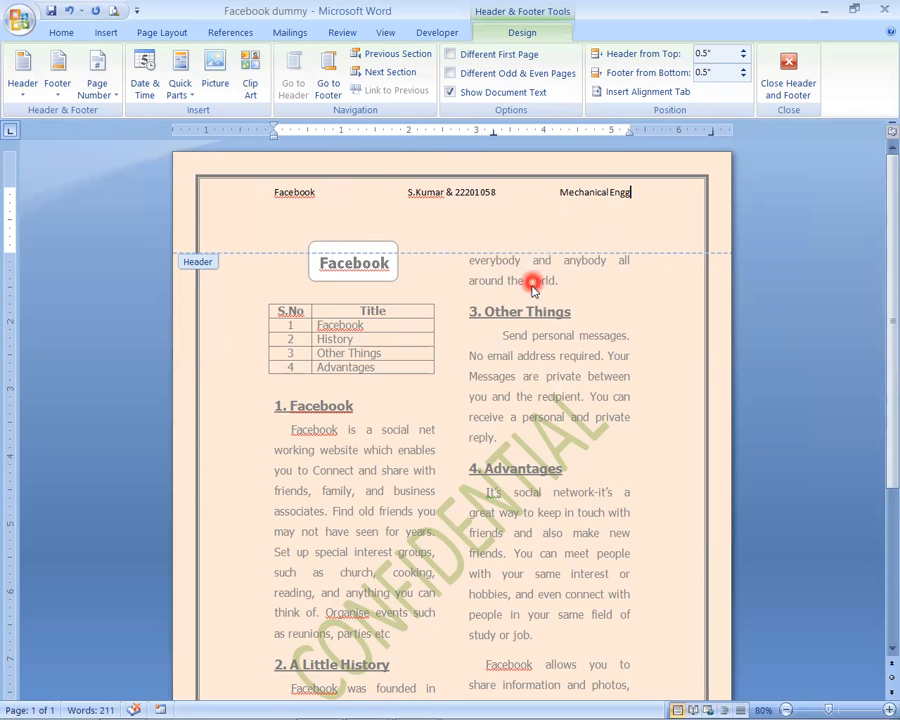
{"action": "double_click", "coordinate": [676, 329]}
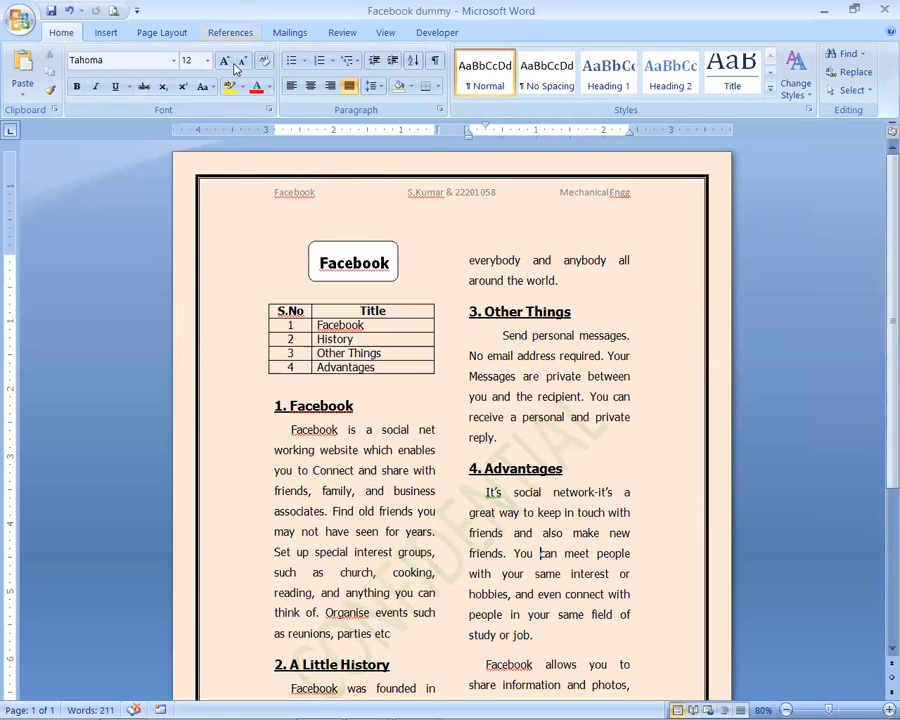
- Insert the built-in Alphabet footer with its ruled line and page number
{"action": "left_click", "coordinate": [108, 36]}
{"action": "left_click", "coordinate": [497, 72]}
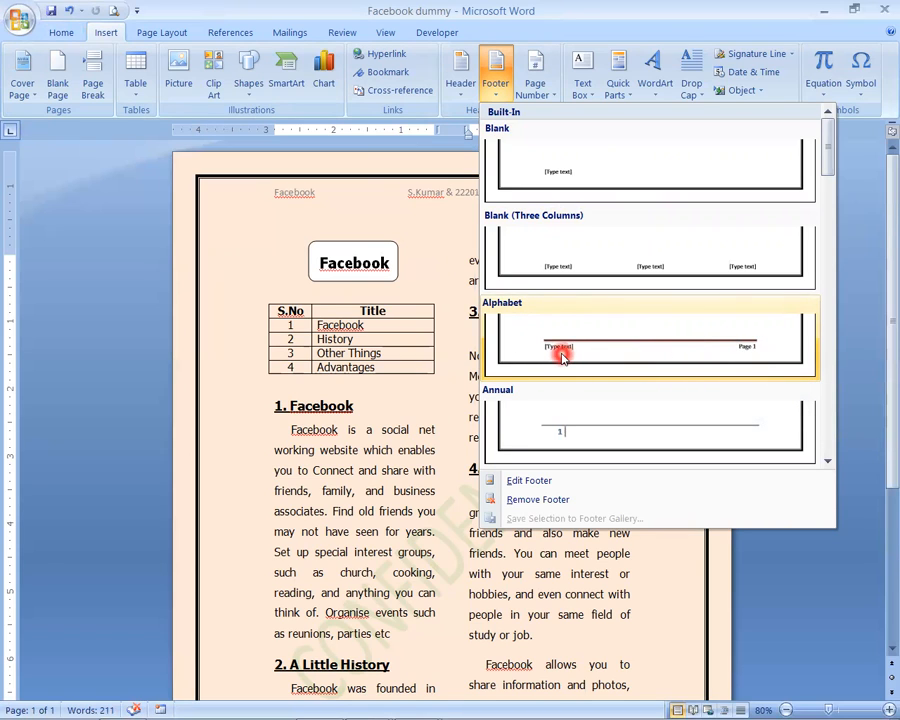
{"action": "left_click", "coordinate": [628, 342]}
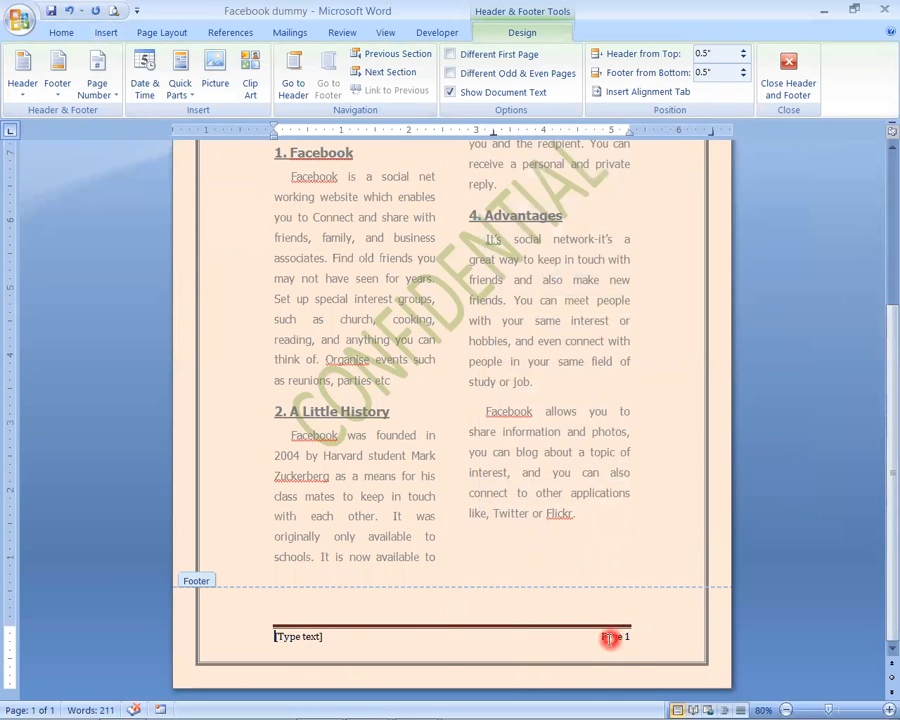
- Replace the footer's text placeholder with the date and time in the format "17-02-2021 2:51 PM" and return to the document body
{"action": "left_click", "coordinate": [298, 638]}
{"action": "left_click", "coordinate": [300, 640]}
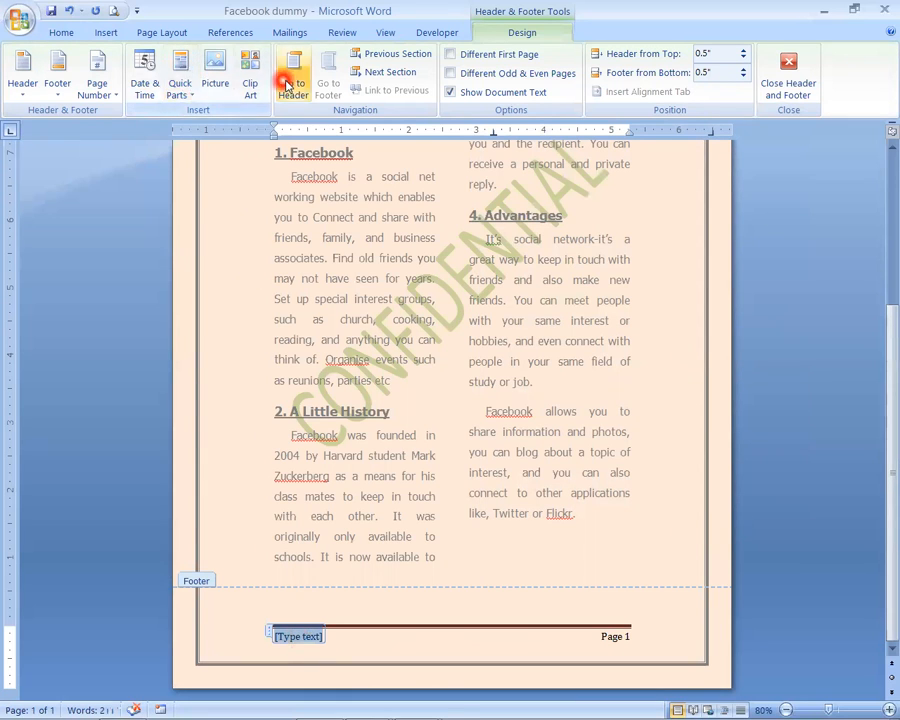
{"action": "left_click", "coordinate": [146, 88]}
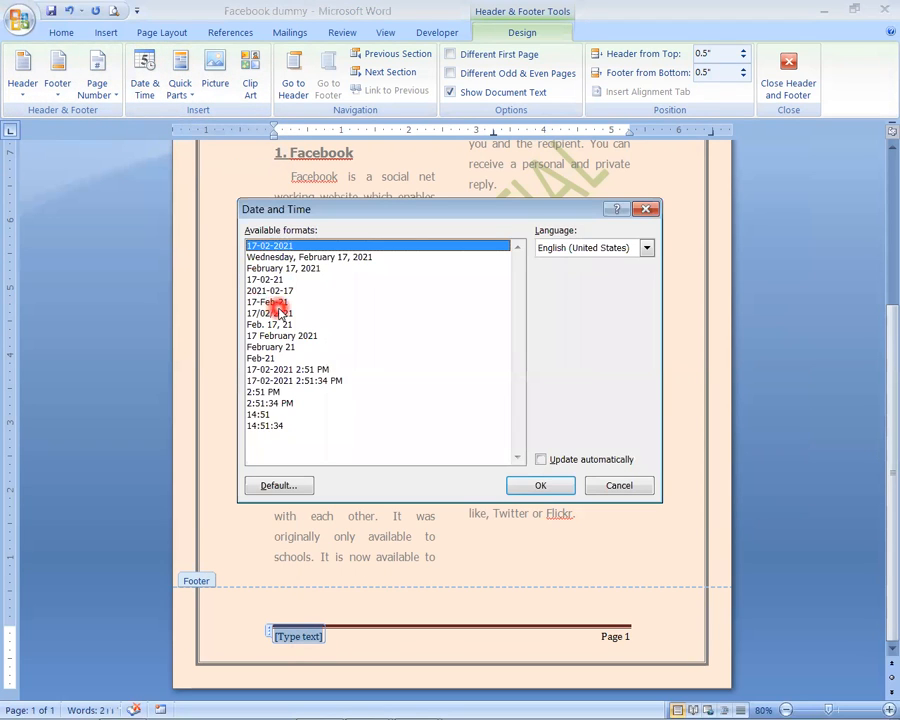
{"action": "left_click", "coordinate": [266, 370]}
{"action": "left_click", "coordinate": [303, 381]}
{"action": "left_click", "coordinate": [298, 370]}
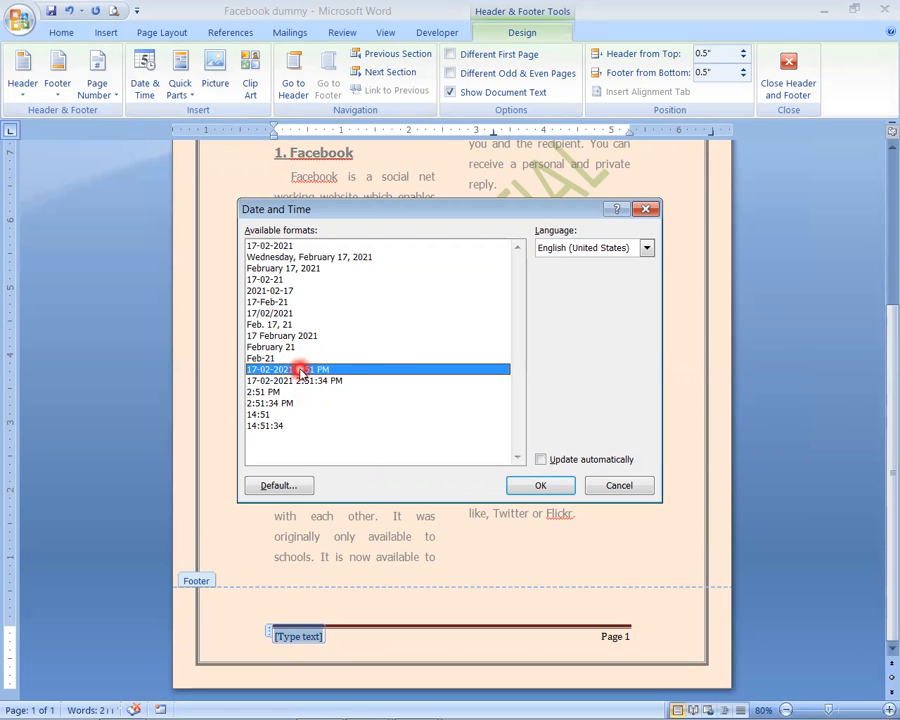
{"action": "left_click", "coordinate": [539, 486]}
{"action": "key", "text": "Return"}
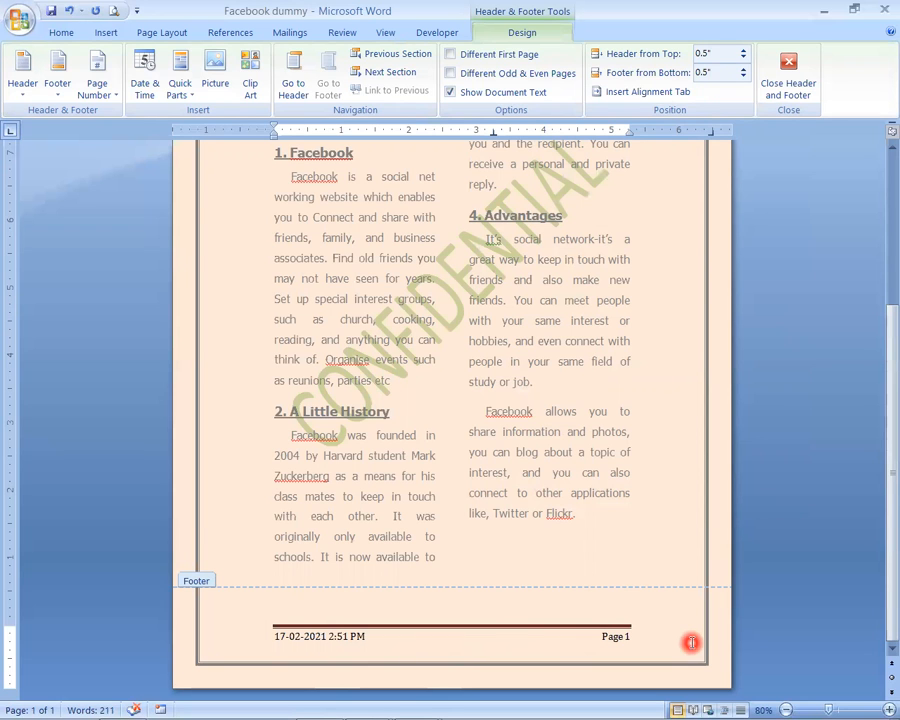
{"action": "key", "text": "Escape"}
{"action": "scroll", "coordinate": [626, 524], "scroll_direction": "up", "scroll_amount": 5}
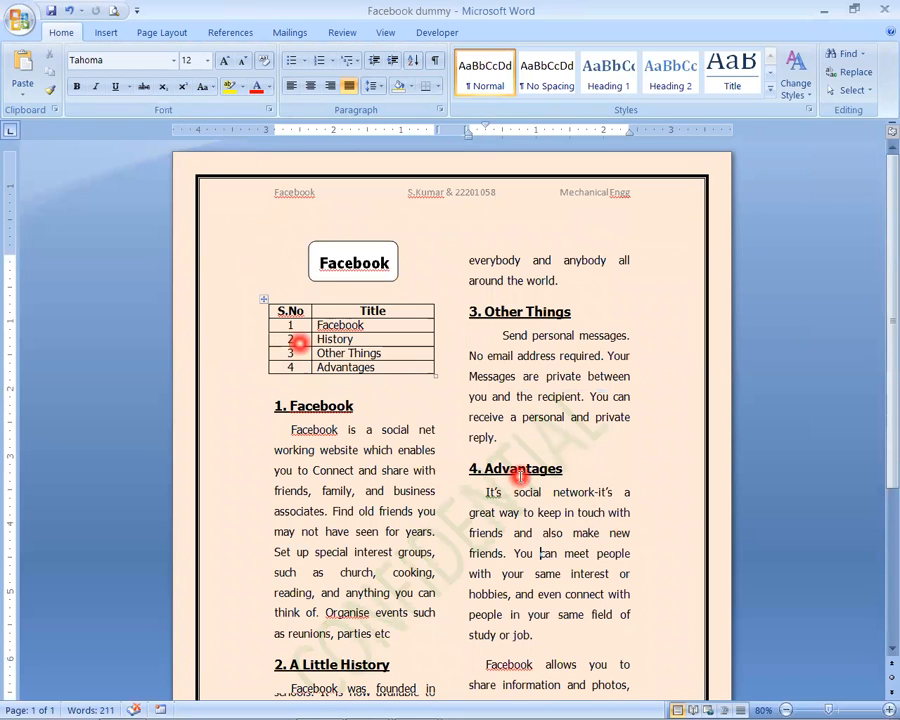
{"action": "scroll", "coordinate": [518, 468], "scroll_direction": "down", "scroll_amount": 3}
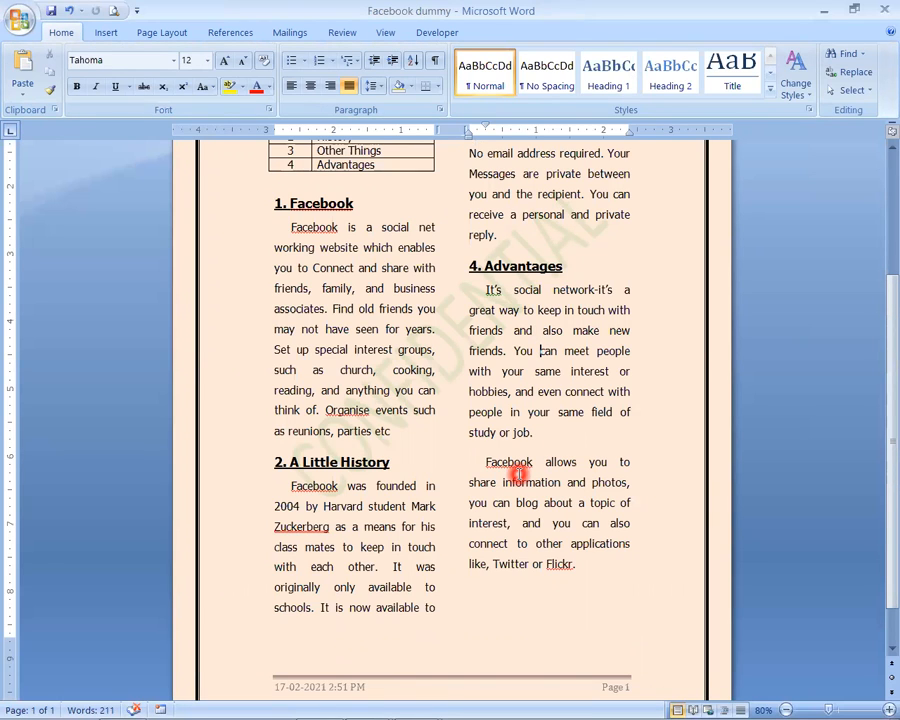
- Review the page from header to footer, checking the formatting of the boxed title, the "1. Facebook" heading and its body text
{"action": "scroll", "coordinate": [518, 474], "scroll_direction": "down", "scroll_amount": 1}
{"action": "scroll", "coordinate": [519, 474], "scroll_direction": "up", "scroll_amount": 5}
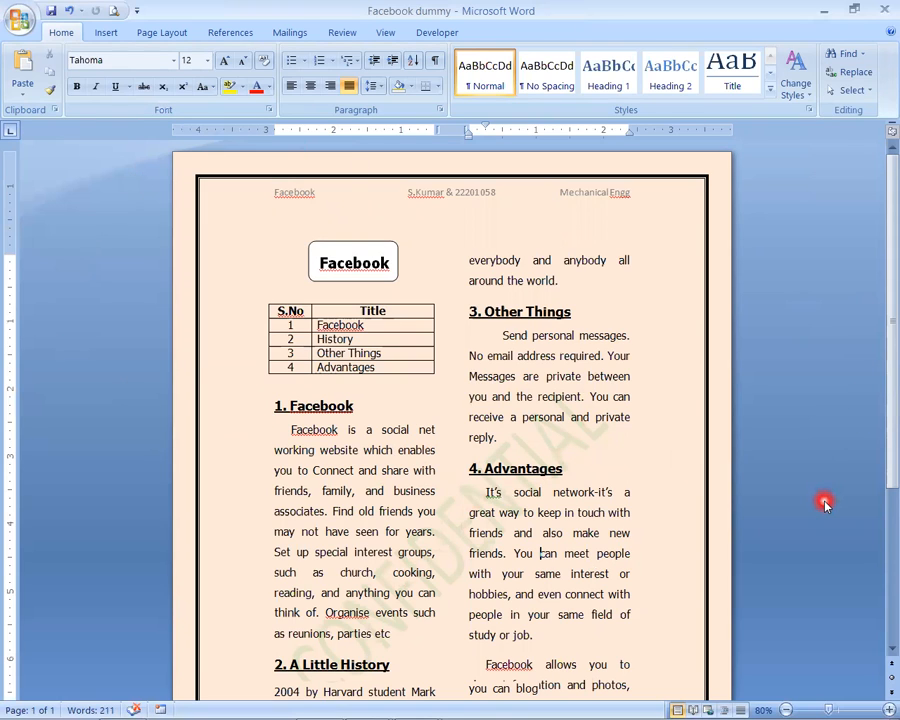
{"action": "left_click", "coordinate": [337, 263]}
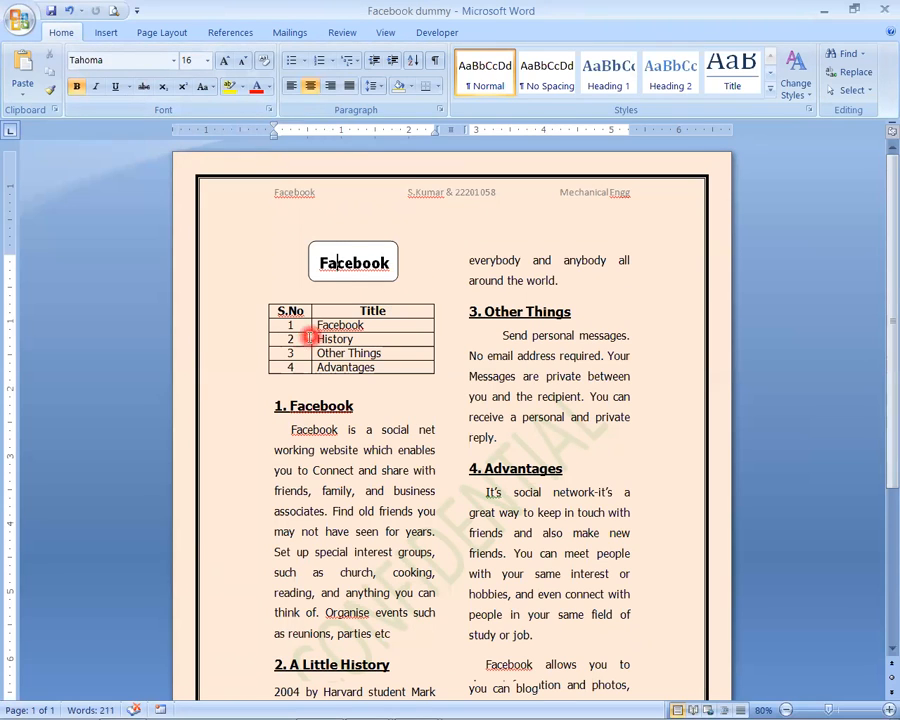
{"action": "left_click", "coordinate": [297, 408]}
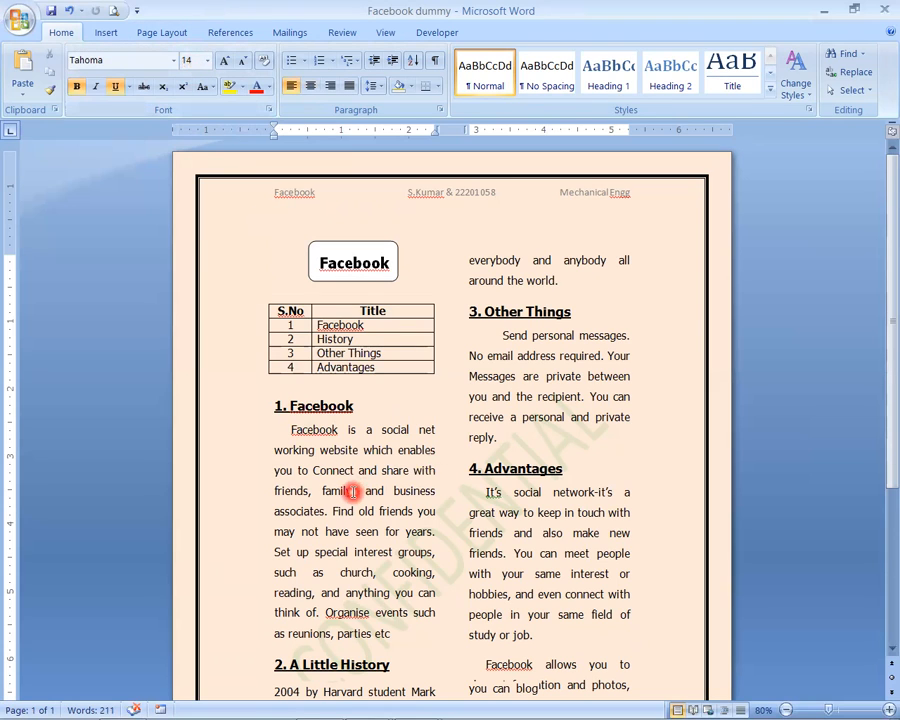
{"action": "left_click", "coordinate": [318, 527]}
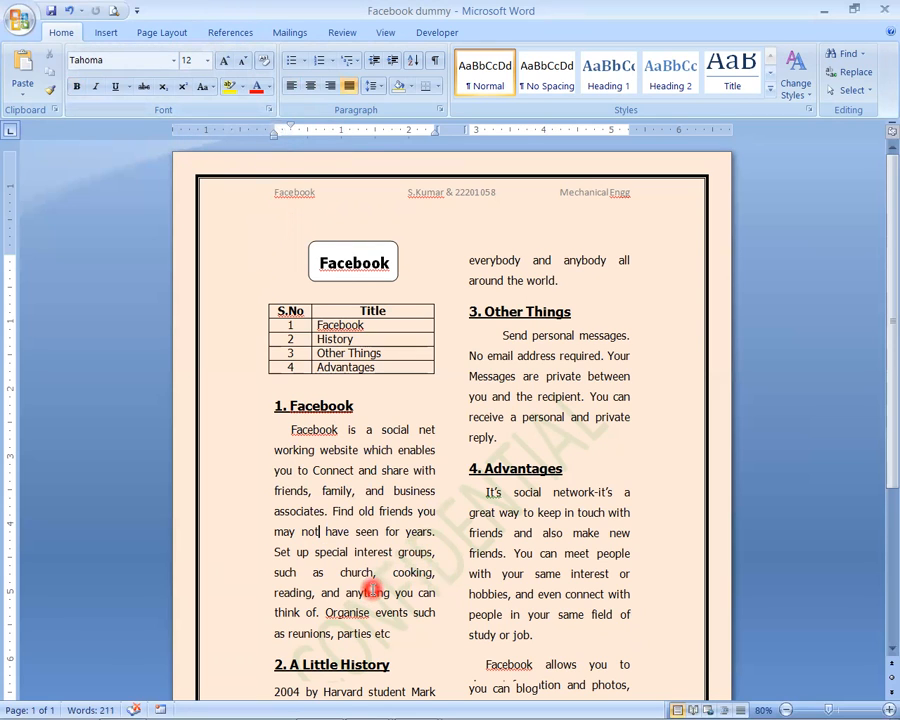
{"action": "scroll", "coordinate": [372, 590], "scroll_direction": "down", "scroll_amount": 1}
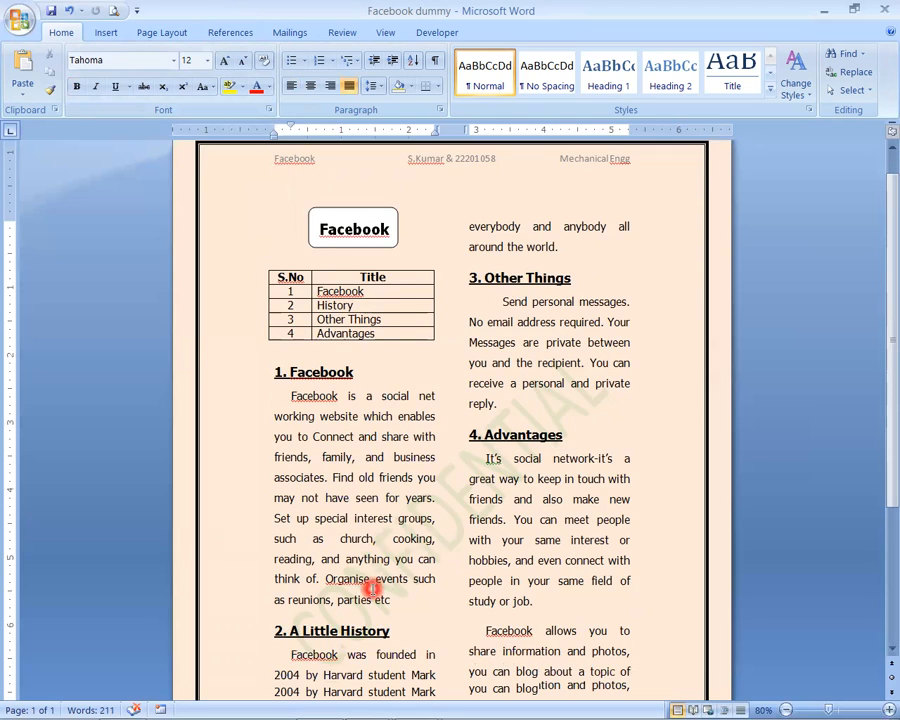
{"action": "scroll", "coordinate": [372, 590], "scroll_direction": "up", "scroll_amount": 1}
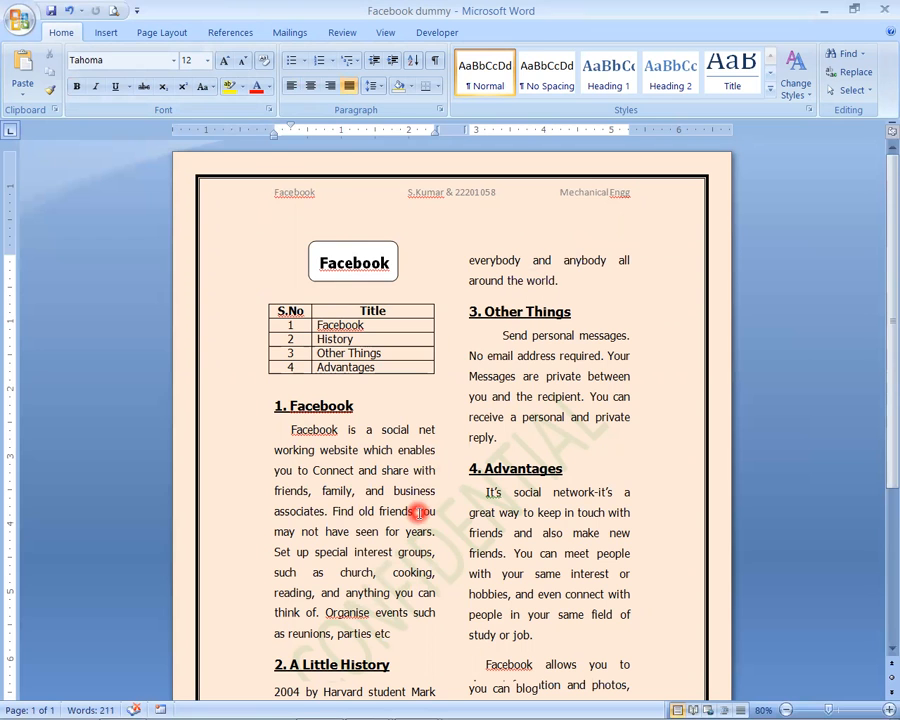
{"action": "scroll", "coordinate": [406, 472], "scroll_direction": "down", "scroll_amount": 3}
{"action": "scroll", "coordinate": [409, 474], "scroll_direction": "up", "scroll_amount": 3}
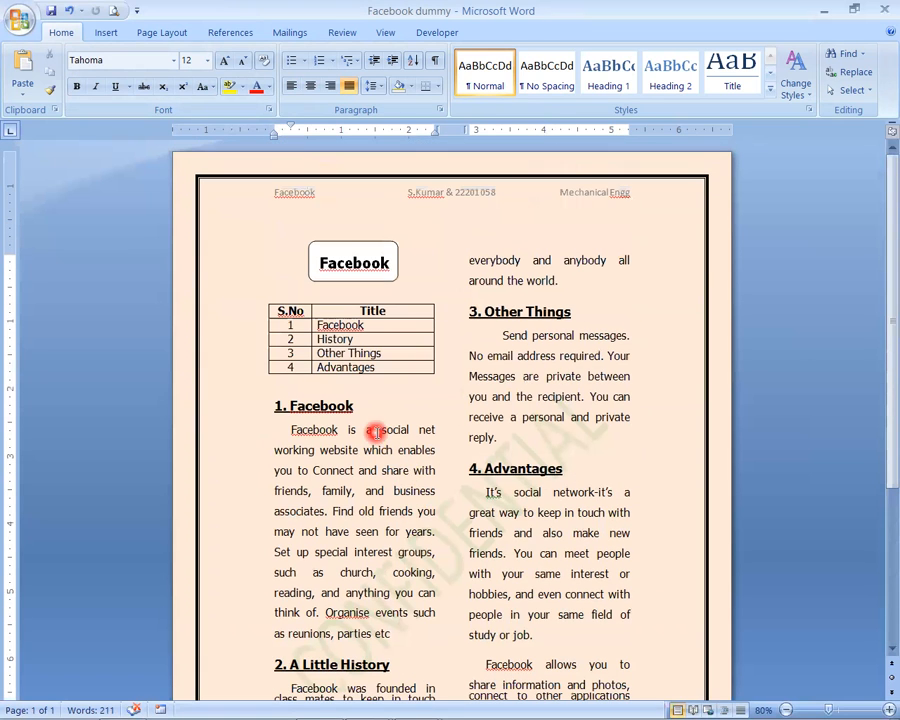
- Add two blank lines between the "1. Facebook" heading and its paragraph, and place the cursor on the second one
{"action": "key", "text": "Home"}
{"action": "key", "text": "Return"}
{"action": "key", "text": "Return"}
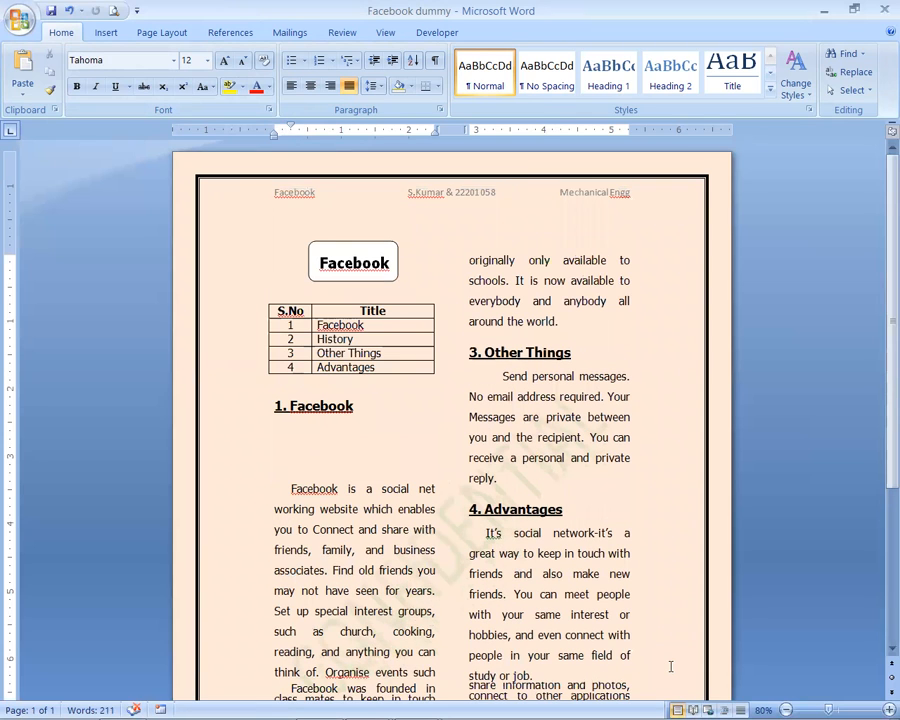
{"action": "key", "text": "Up"}
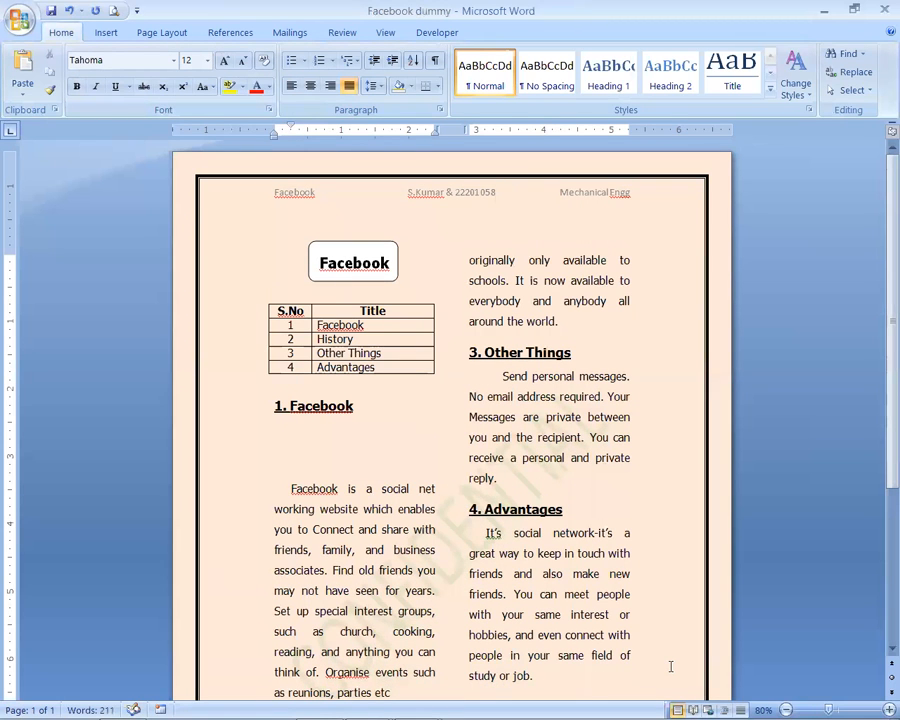
- Insert the picture file "facebook" from the Desktop folder on the blank line below the "1. Facebook" heading
{"action": "left_click", "coordinate": [105, 33]}
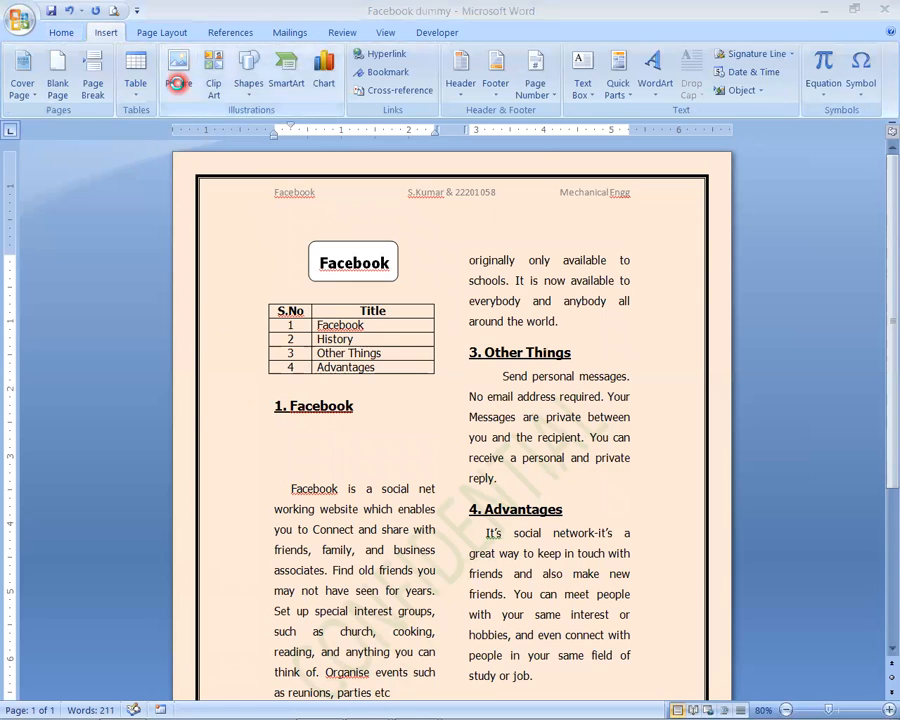
{"action": "left_click", "coordinate": [176, 83]}
{"action": "left_click", "coordinate": [70, 154]}
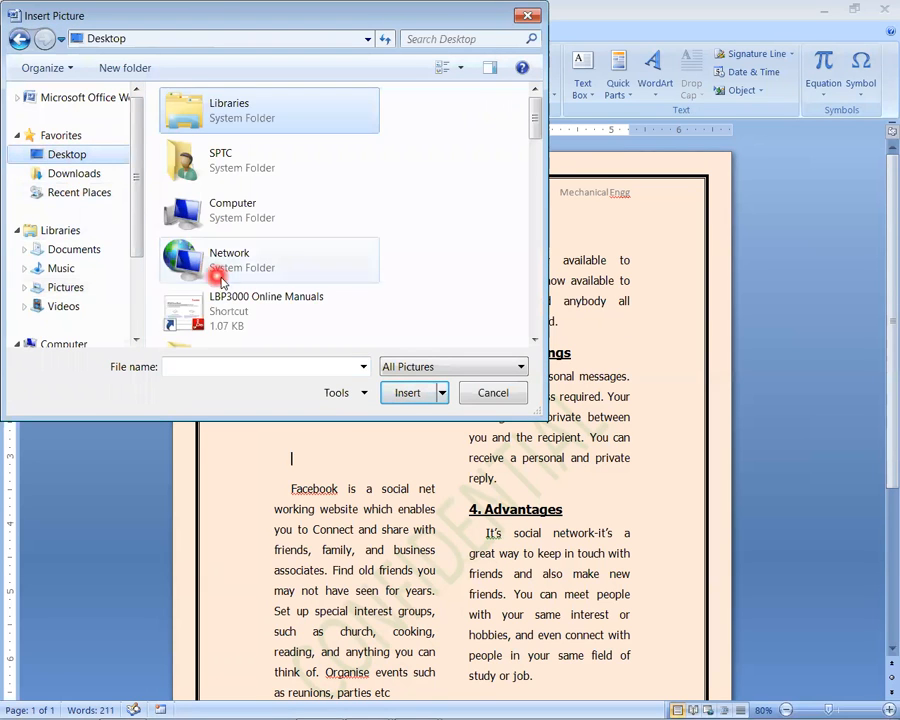
{"action": "left_click_drag", "start_coordinate": [534, 124], "coordinate": [535, 343]}
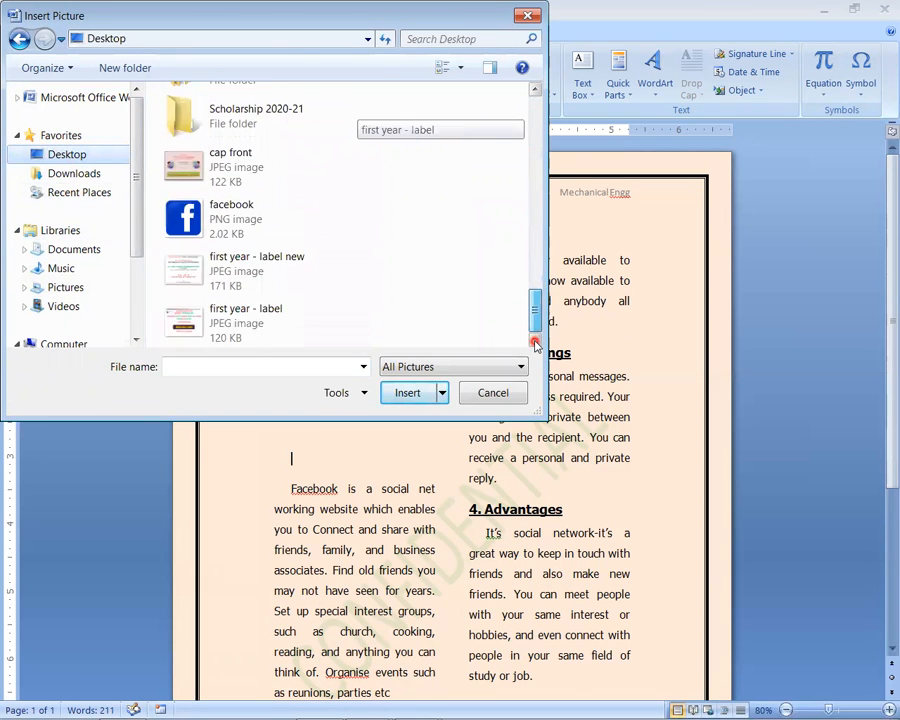
{"action": "left_click", "coordinate": [205, 220]}
{"action": "left_click", "coordinate": [407, 391]}
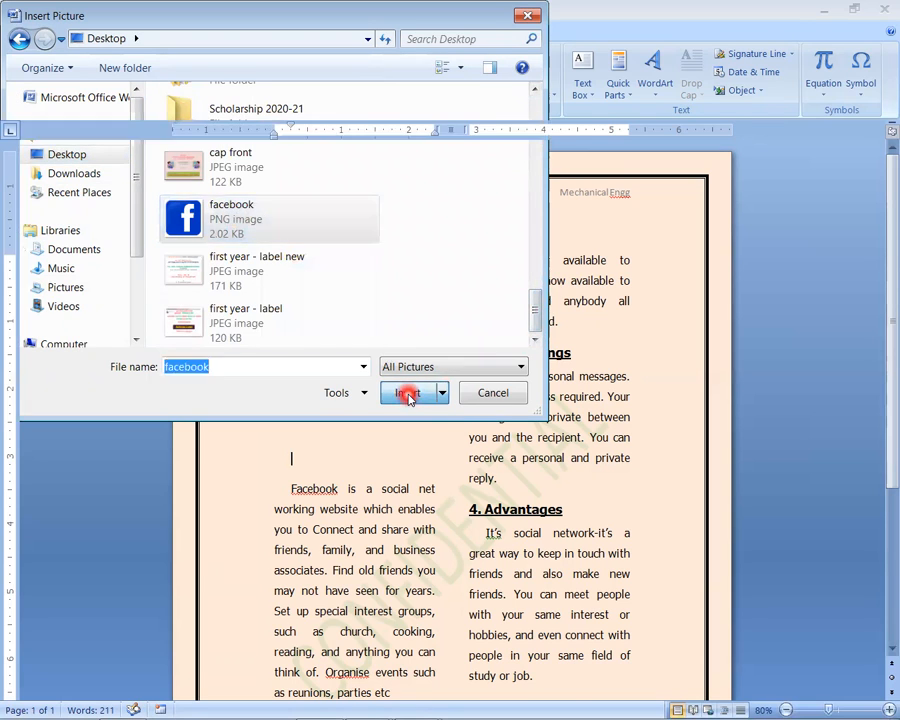
- Shrink the Facebook logo proportionally to about 1.5 inches wide, deselect it and check how the text flows across the pages
{"action": "left_click_drag", "start_coordinate": [420, 578], "coordinate": [394, 542]}
{"action": "left_click", "coordinate": [434, 538]}
{"action": "scroll", "coordinate": [444, 545], "scroll_direction": "down", "scroll_amount": 2}
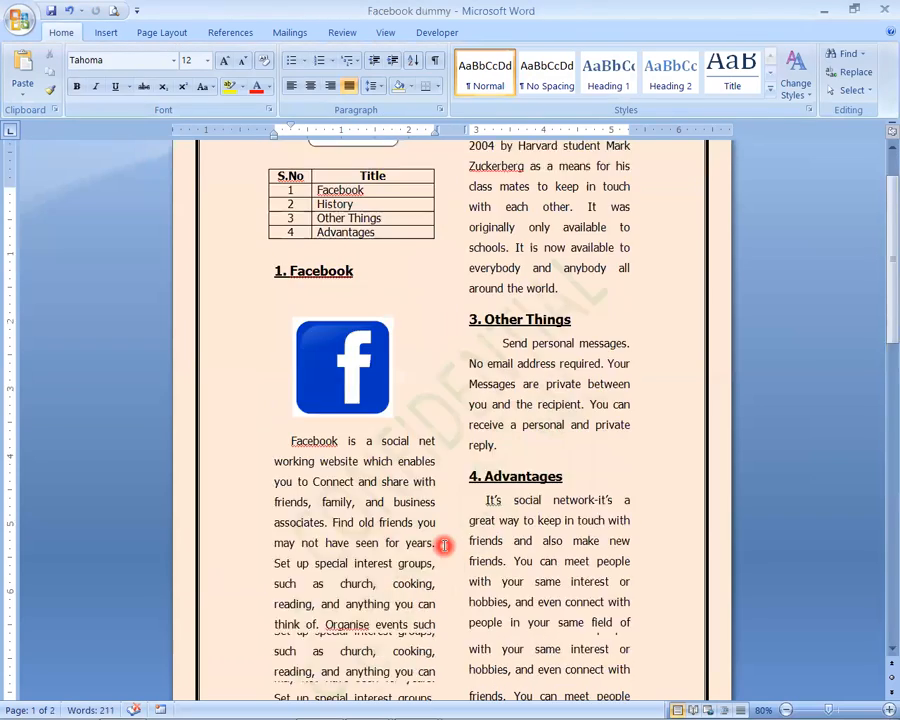
{"action": "scroll", "coordinate": [444, 545], "scroll_direction": "down", "scroll_amount": 4}
{"action": "scroll", "coordinate": [444, 545], "scroll_direction": "down", "scroll_amount": 2}
{"action": "scroll", "coordinate": [443, 540], "scroll_direction": "up", "scroll_amount": 8}
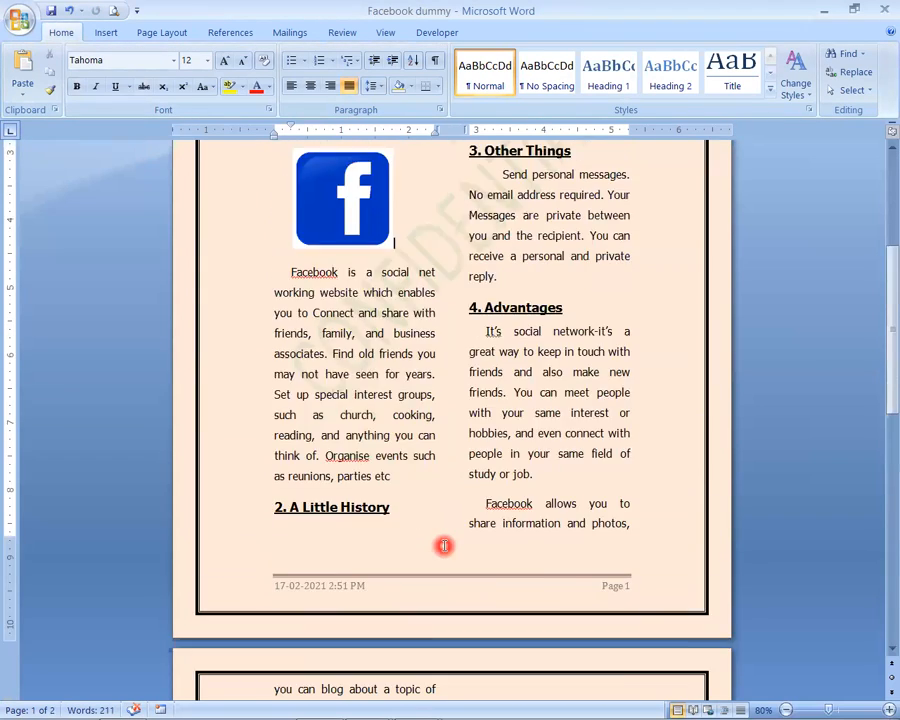
- Delete the empty line between the "1. Facebook" heading and the logo, and check the page overflow
{"action": "left_click", "coordinate": [327, 429]}
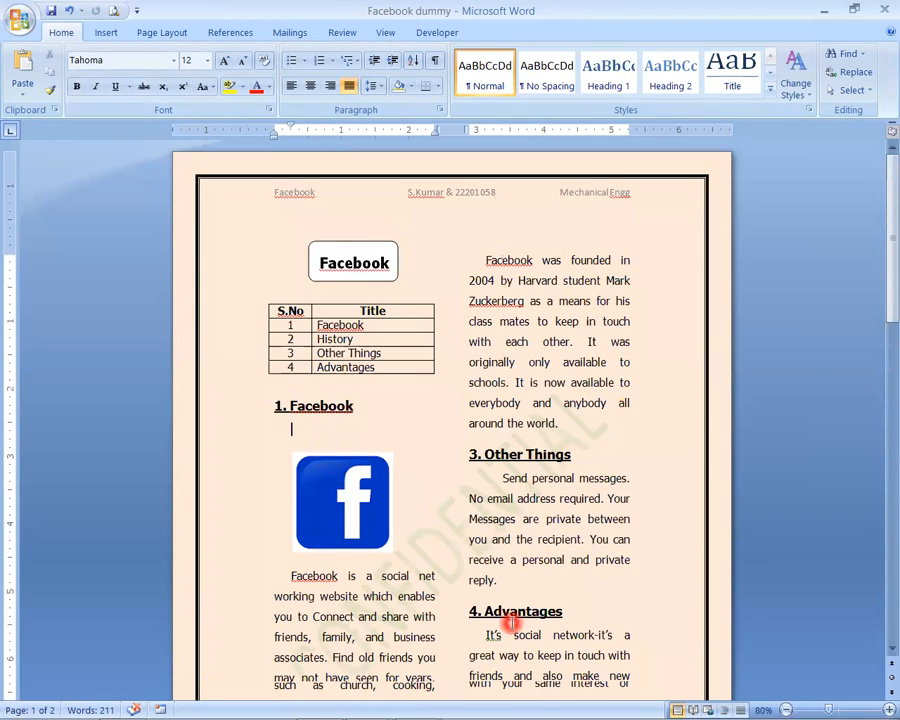
{"action": "key", "text": "Delete"}
{"action": "scroll", "coordinate": [364, 418], "scroll_direction": "down", "scroll_amount": 6}
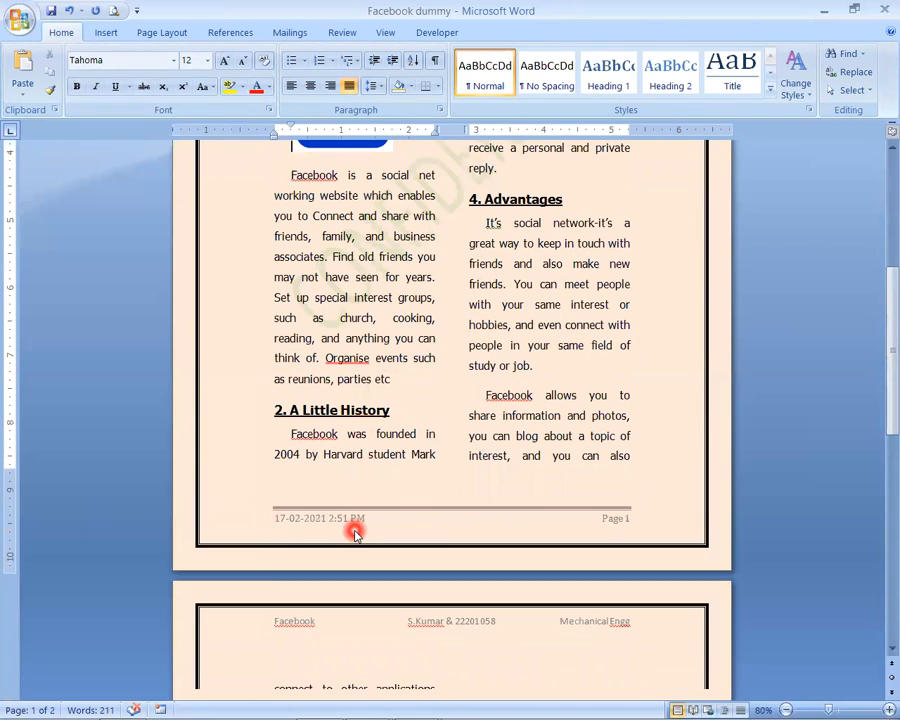
{"action": "scroll", "coordinate": [354, 530], "scroll_direction": "down", "scroll_amount": 1}
{"action": "scroll", "coordinate": [354, 532], "scroll_direction": "up", "scroll_amount": 3}
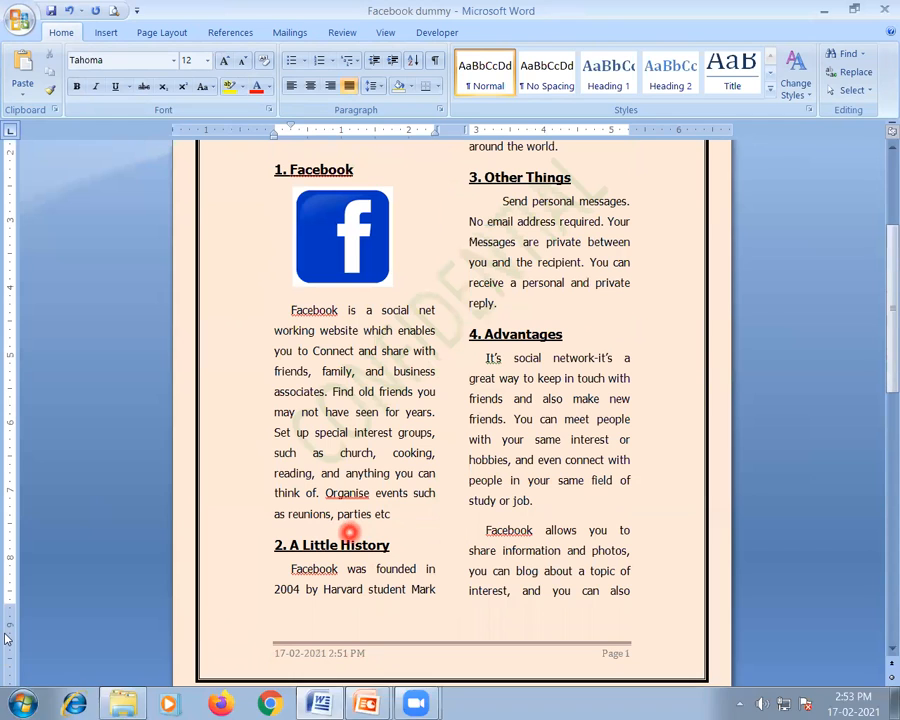
- Reduce the bottom page margin slightly so all the text fits on one page, and check the finished page
{"action": "left_click_drag", "start_coordinate": [6, 605], "coordinate": [6, 622]}
{"action": "scroll", "coordinate": [74, 600], "scroll_direction": "up", "scroll_amount": 4}
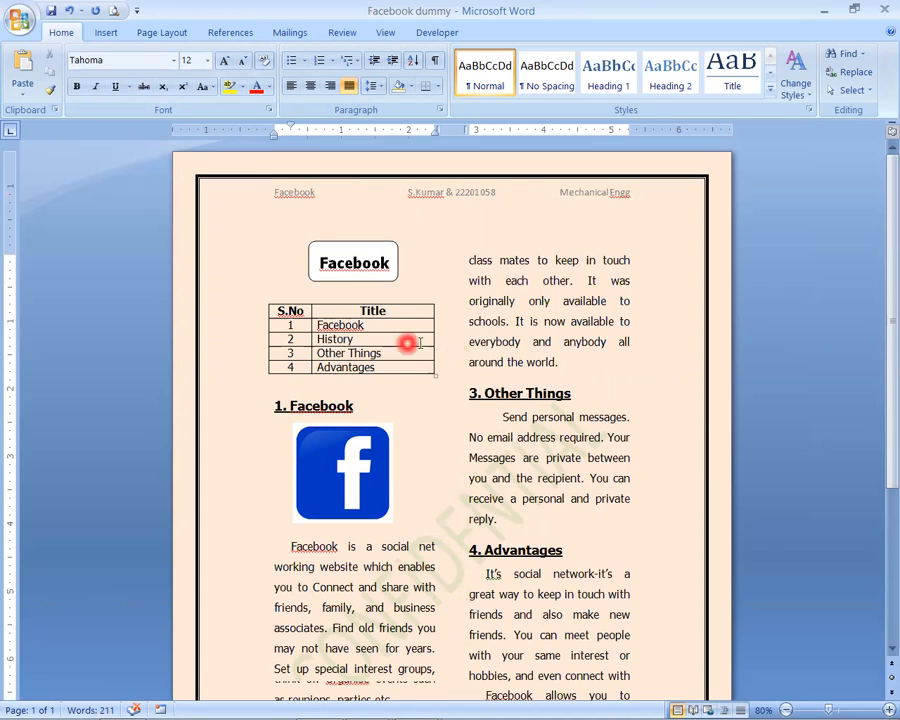
{"action": "scroll", "coordinate": [507, 453], "scroll_direction": "down", "scroll_amount": 3}
{"action": "scroll", "coordinate": [507, 453], "scroll_direction": "down", "scroll_amount": 2}
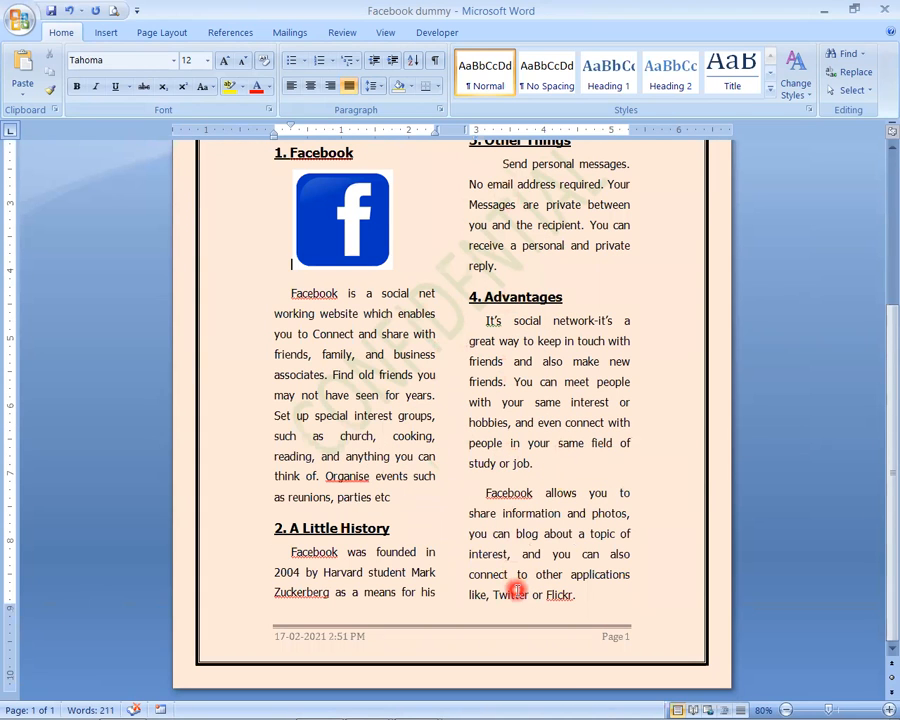
{"action": "scroll", "coordinate": [516, 590], "scroll_direction": "up", "scroll_amount": 4}
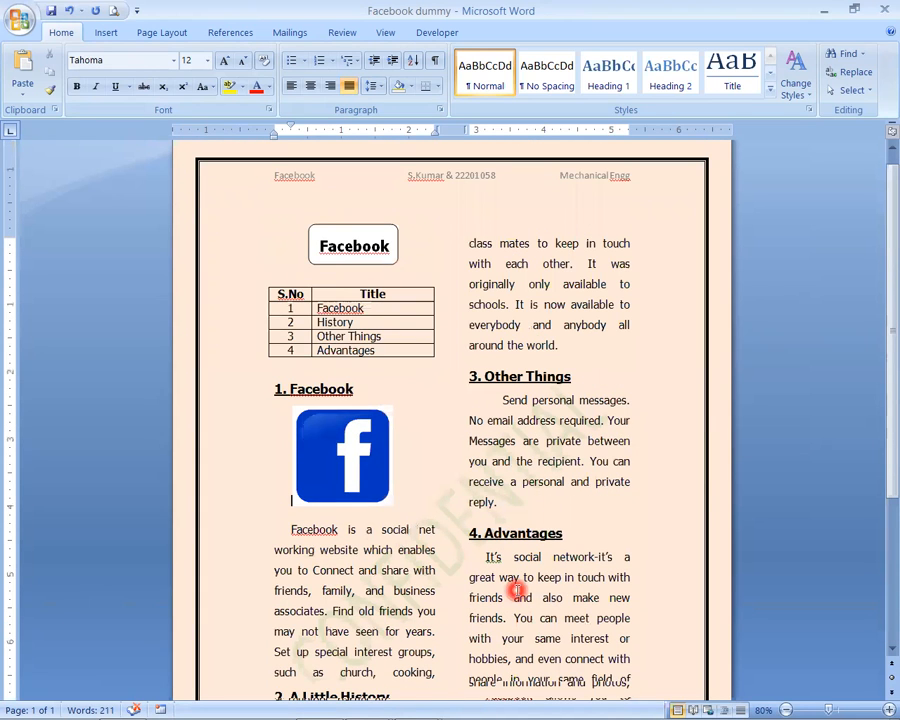
{"action": "scroll", "coordinate": [517, 591], "scroll_direction": "up", "scroll_amount": 1}
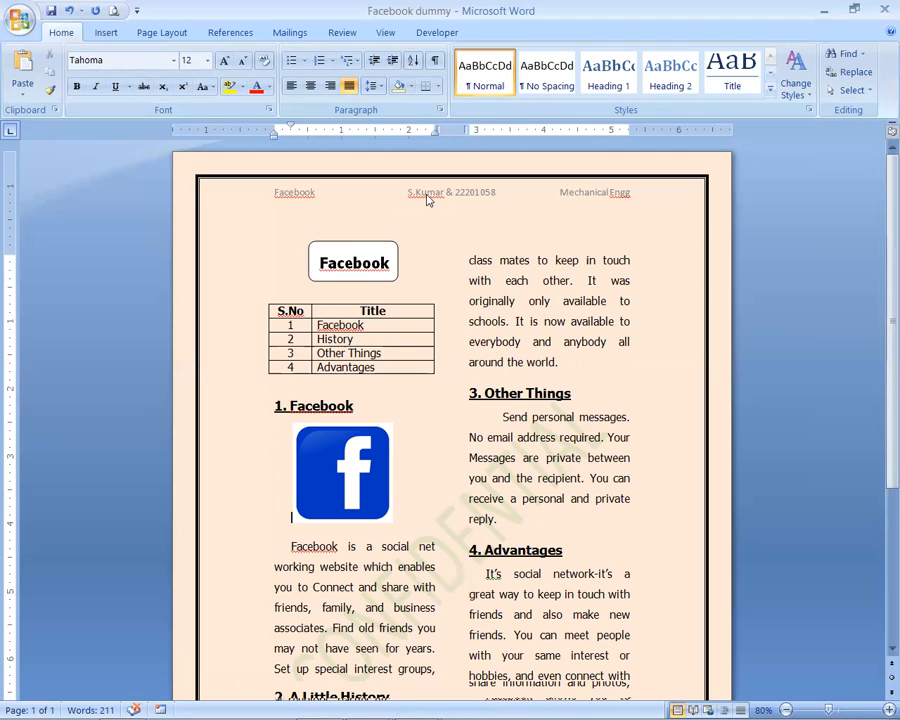
{"action": "left_click", "coordinate": [452, 440]}
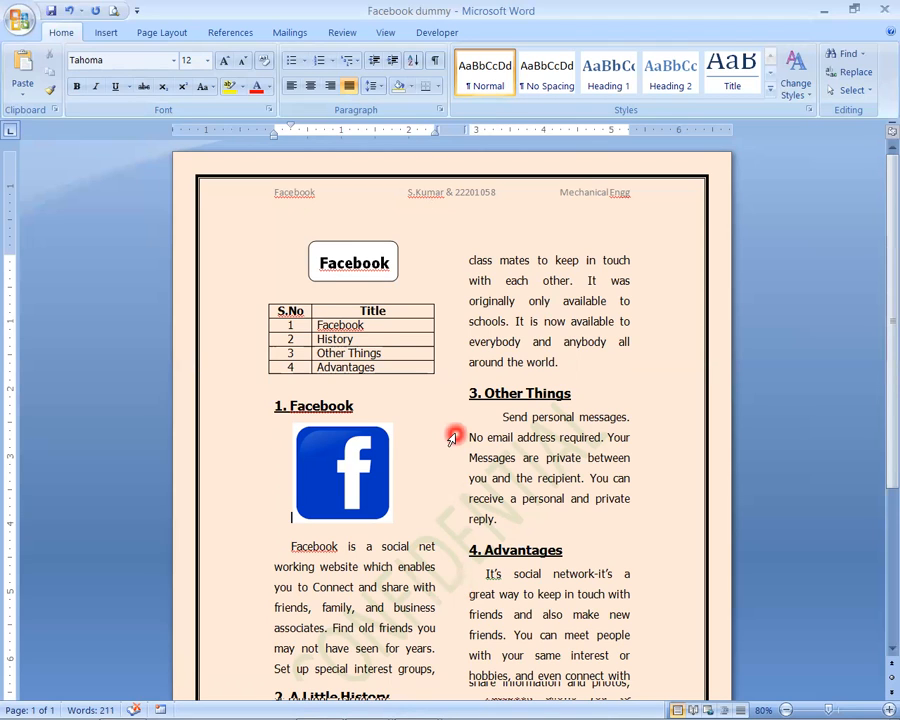